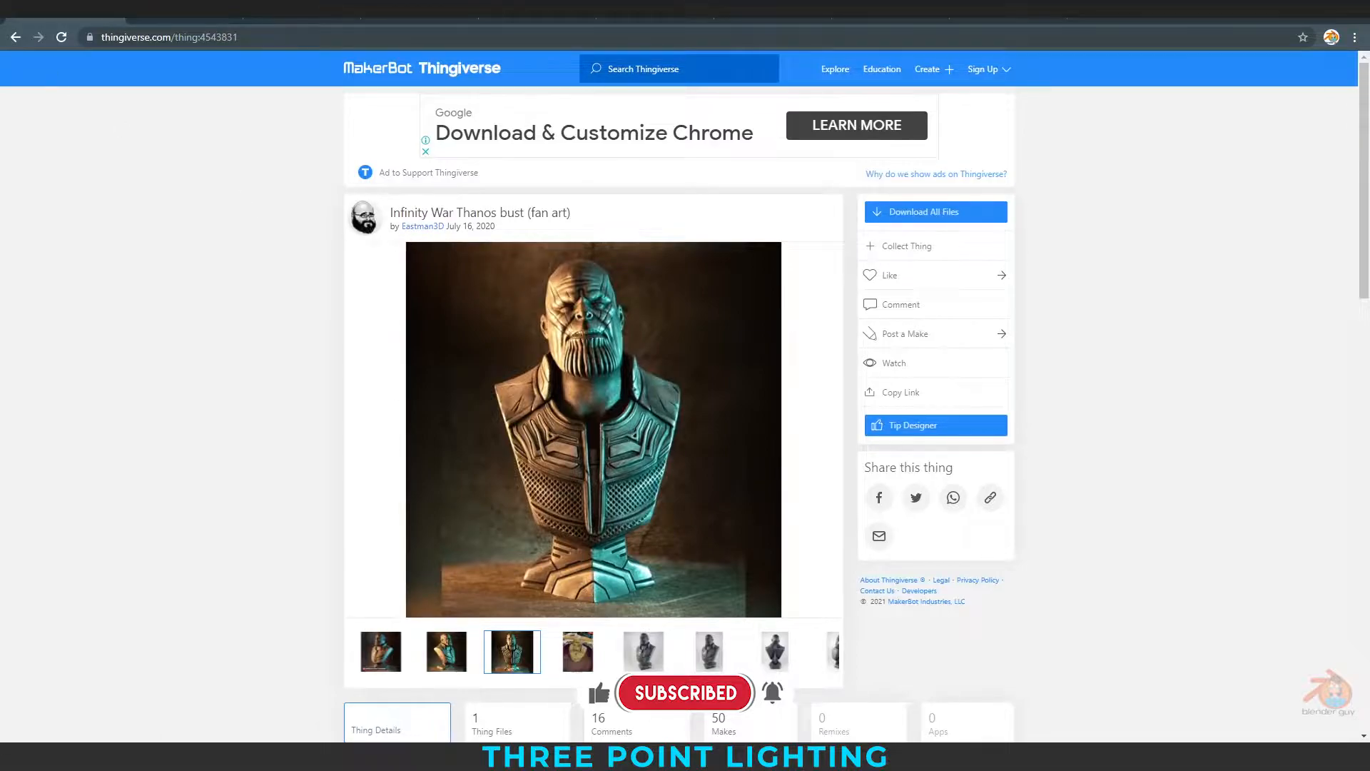
Browse the bust designer's other Thingiverse designs and download all files of the Infinity War Thanos bust.
{"action": "left_click", "coordinate": [423, 226]}
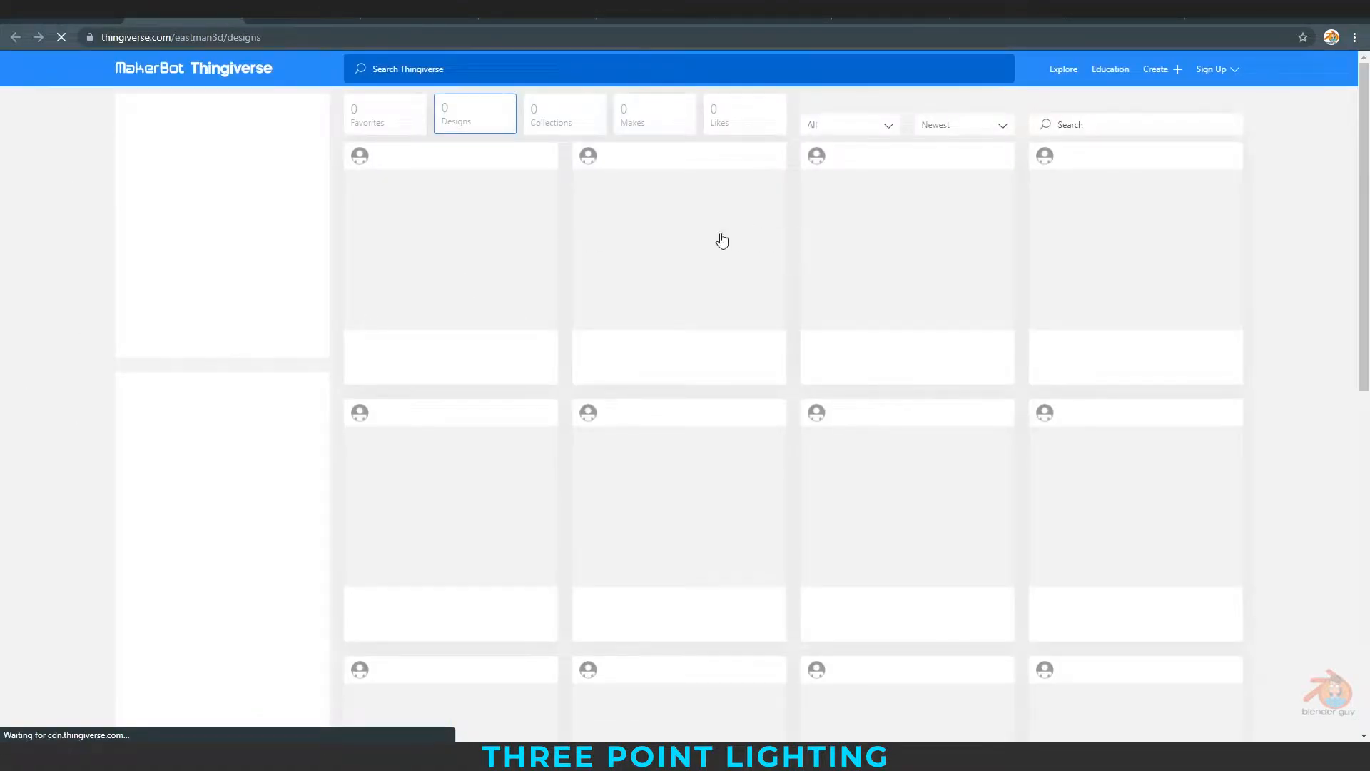
{"action": "scroll", "coordinate": [1178, 276], "scroll_direction": "down", "scroll_amount": 3}
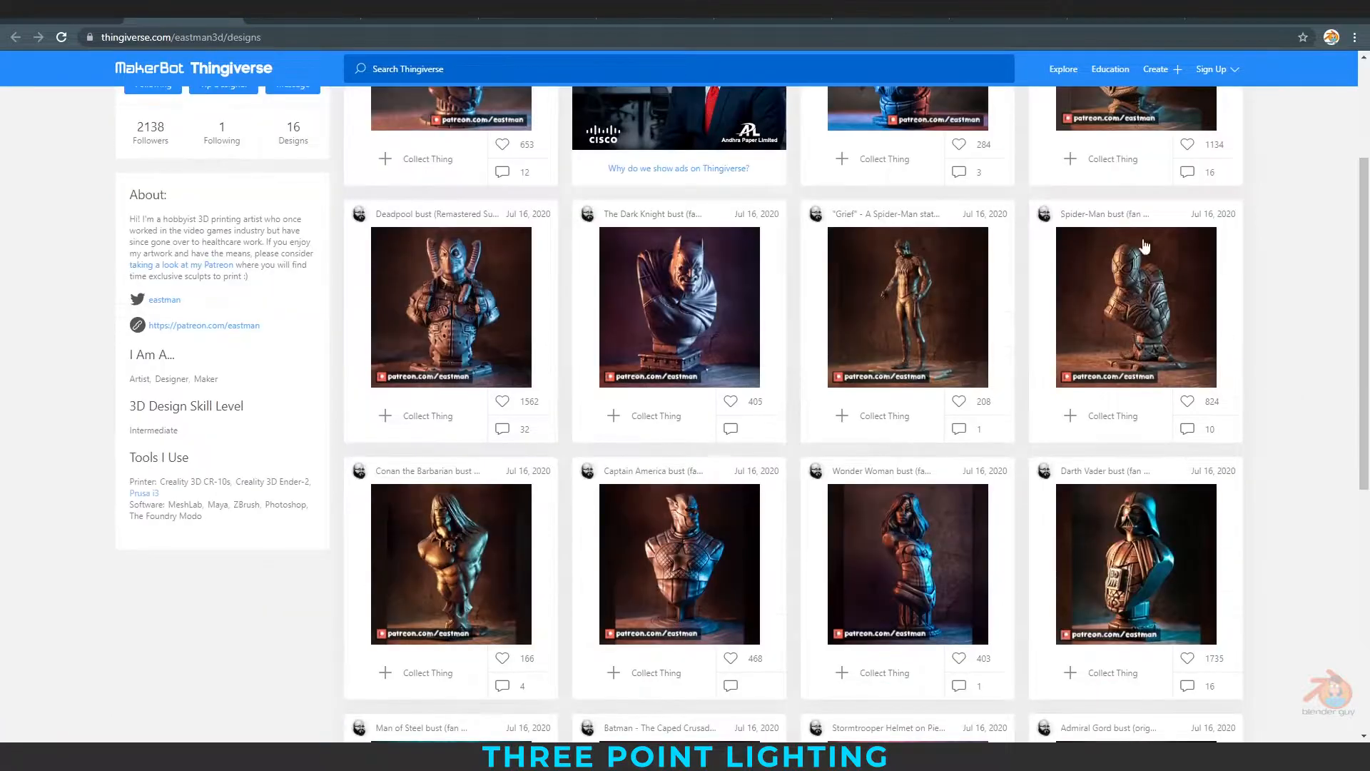
{"action": "scroll", "coordinate": [1106, 157], "scroll_direction": "up", "scroll_amount": 3}
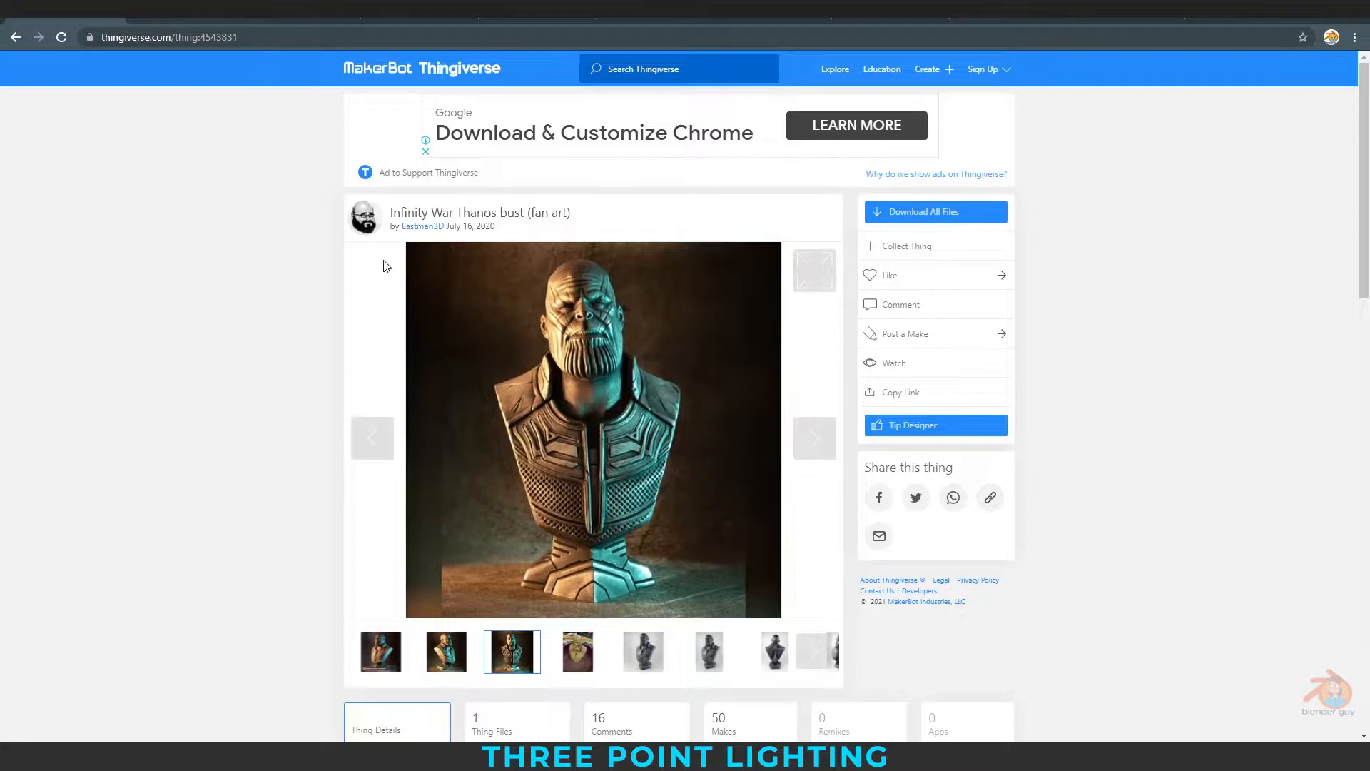
{"action": "left_click", "coordinate": [923, 218]}
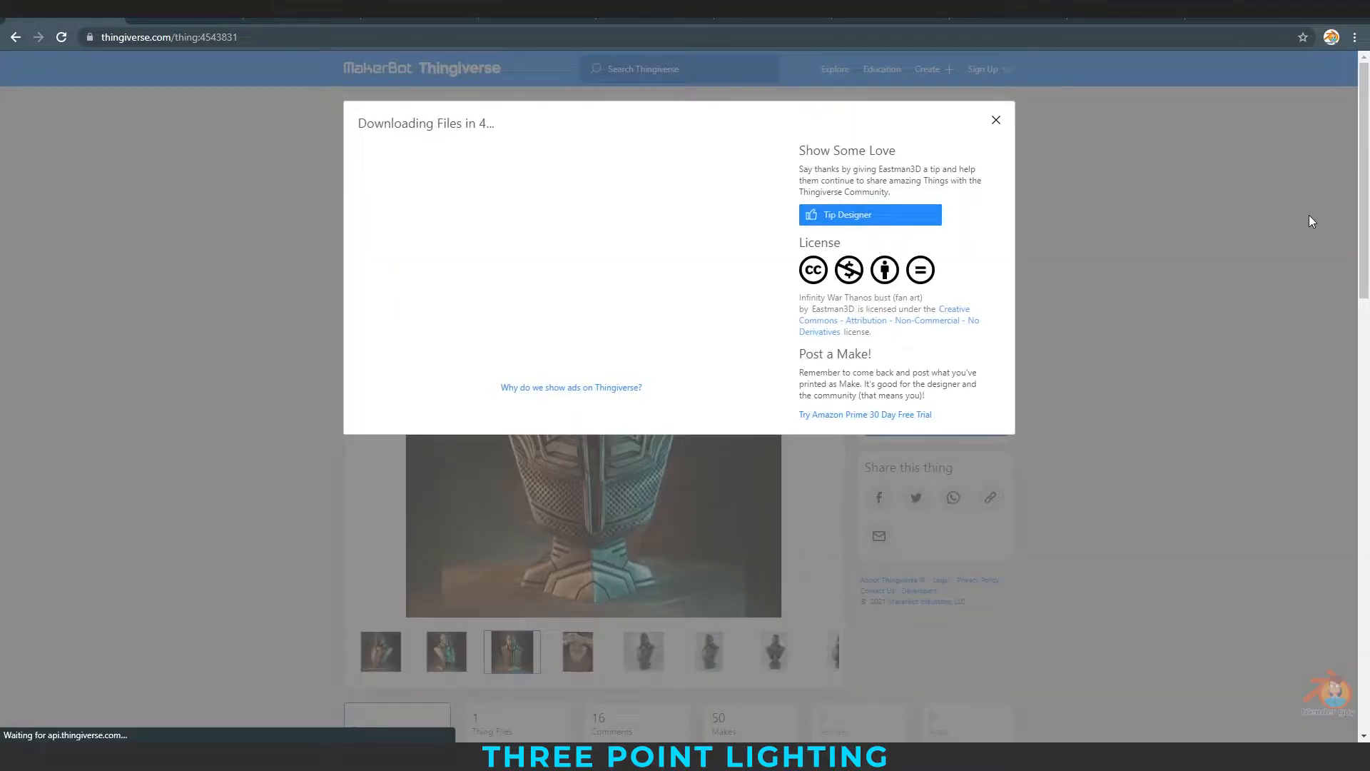
Examine three-point lighting and lighting technique reference images on Google Images and Pinterest.
{"action": "left_click", "coordinate": [398, 11]}
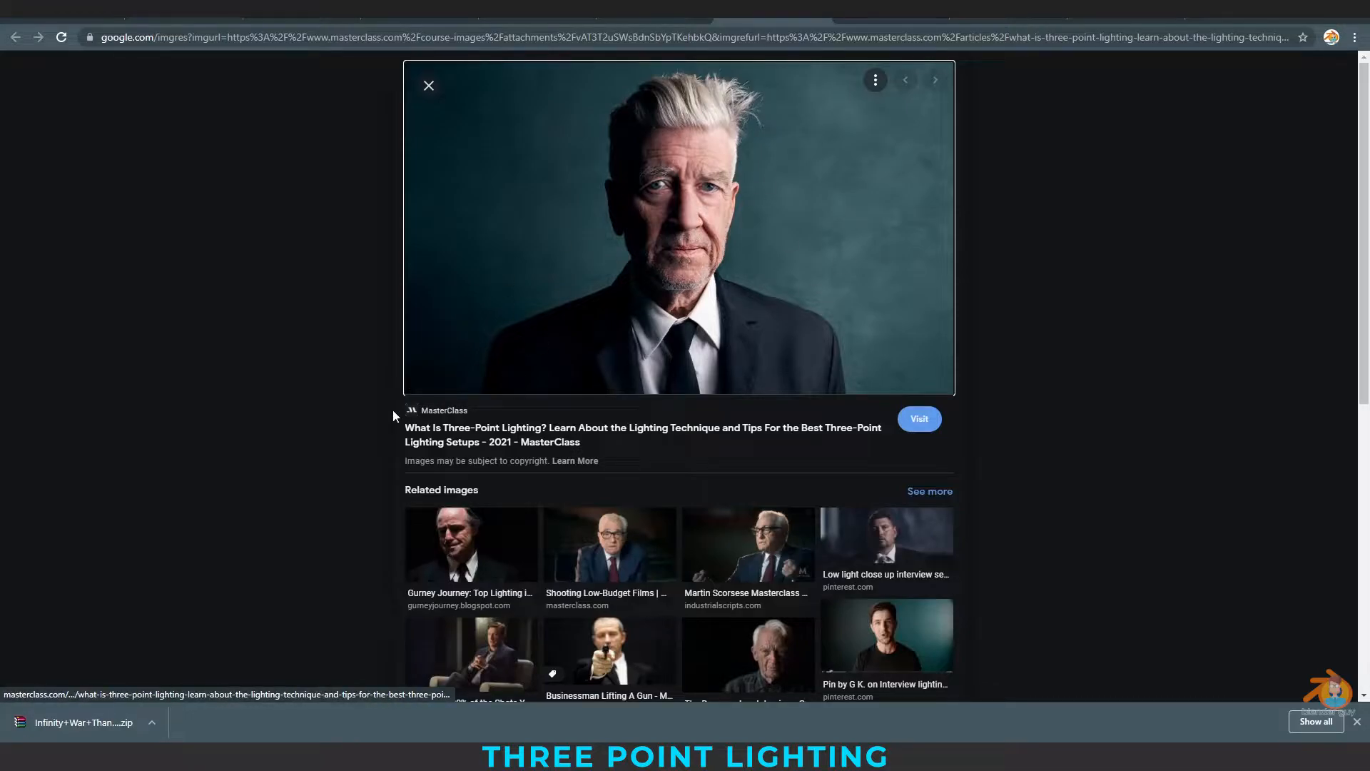
{"action": "scroll", "coordinate": [43, 367], "scroll_direction": "down", "scroll_amount": 4}
{"action": "scroll", "coordinate": [43, 364], "scroll_direction": "up", "scroll_amount": 4}
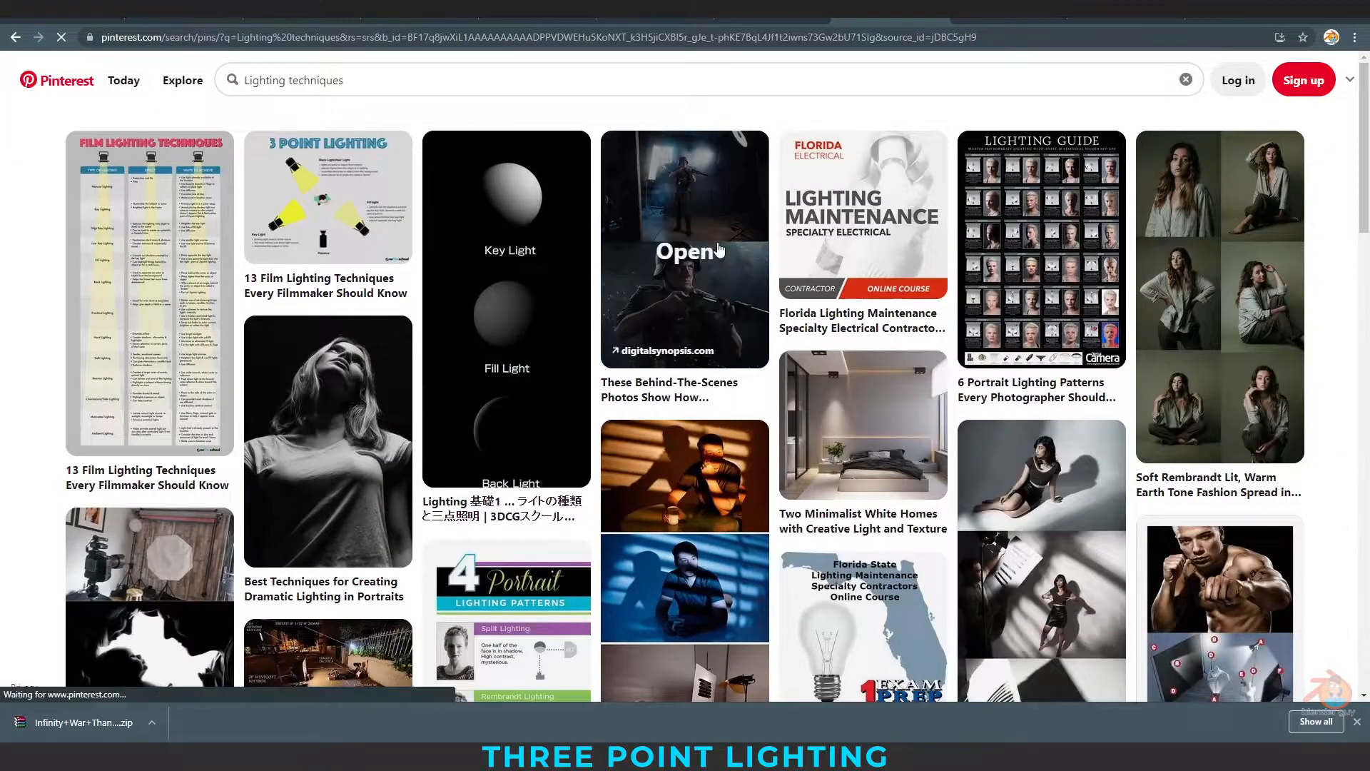
{"action": "left_click", "coordinate": [719, 249]}
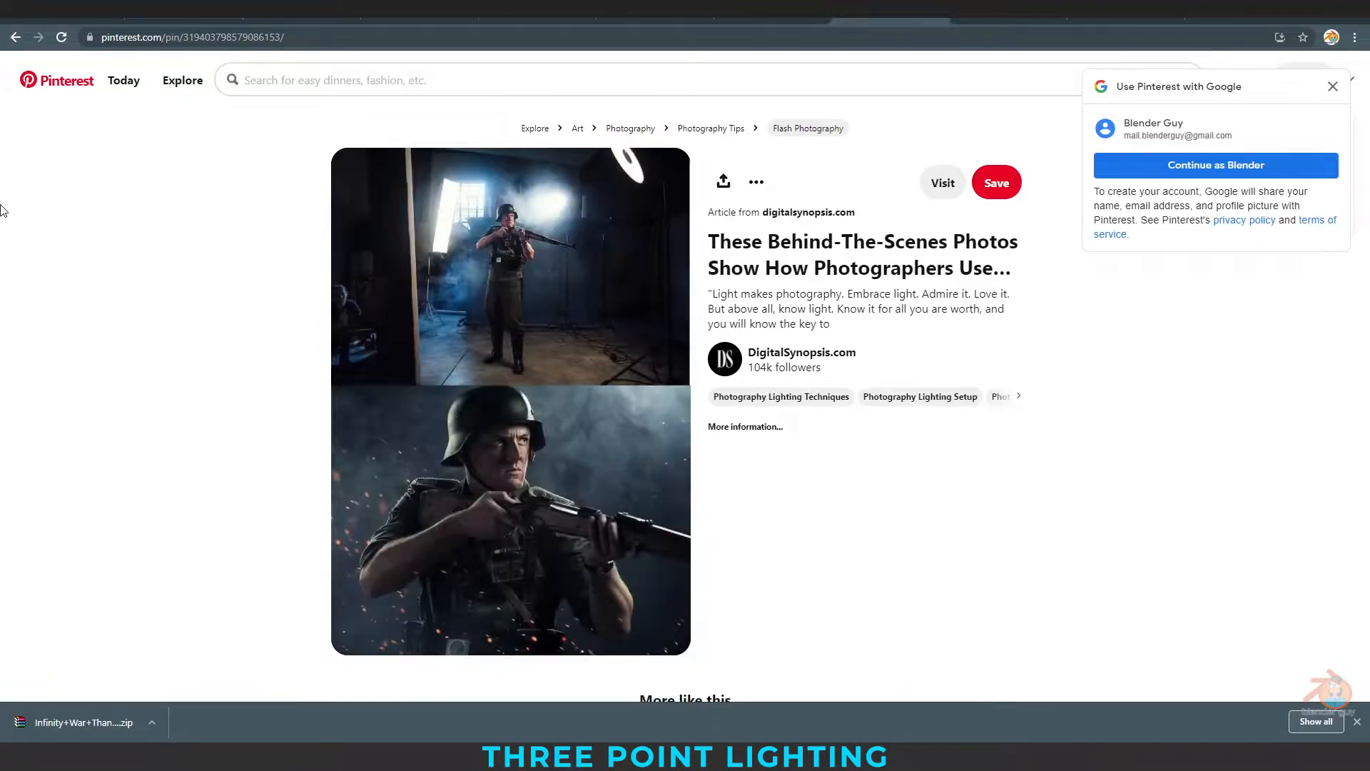
{"action": "left_click", "coordinate": [338, 601]}
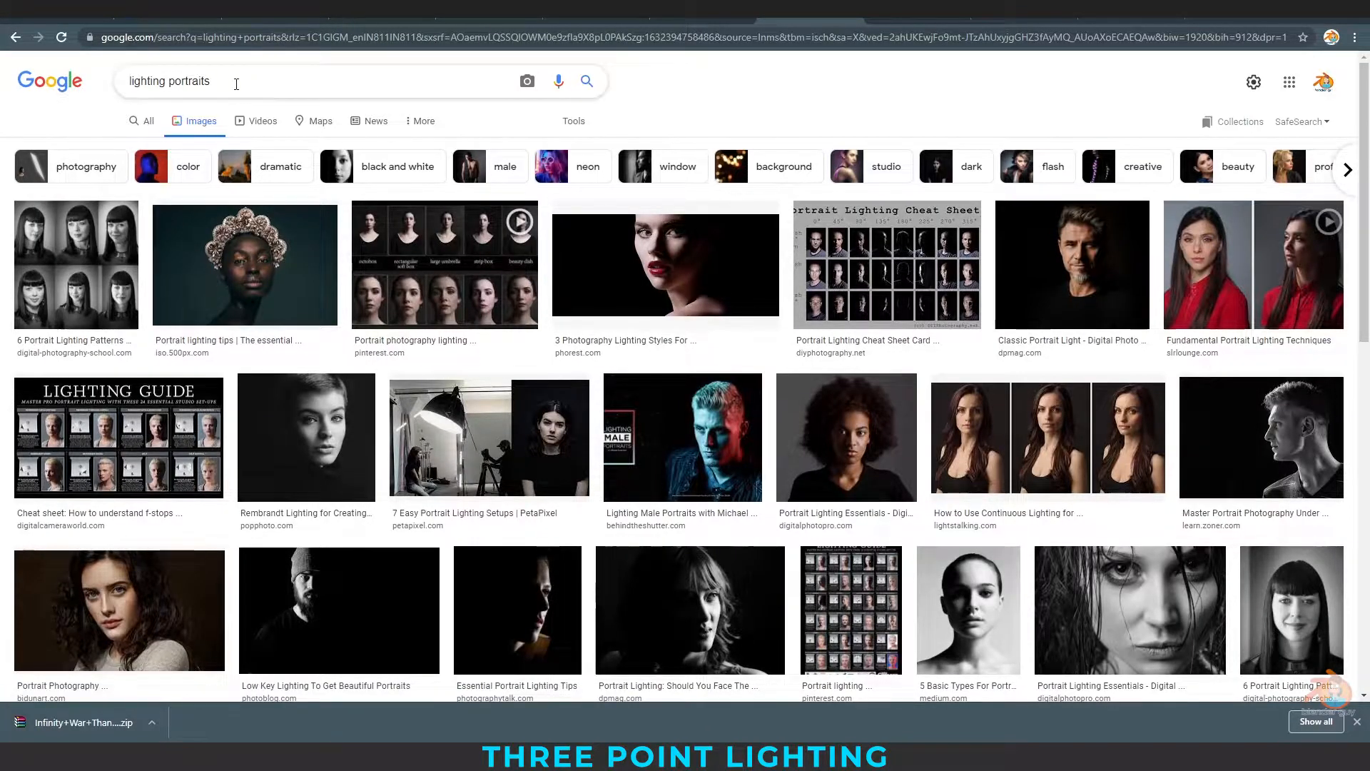
Examine the "lighting portraits" image results, including the Portrait Lighting Cheat Sheet and several low-key portraits.
{"action": "left_click", "coordinate": [932, 258]}
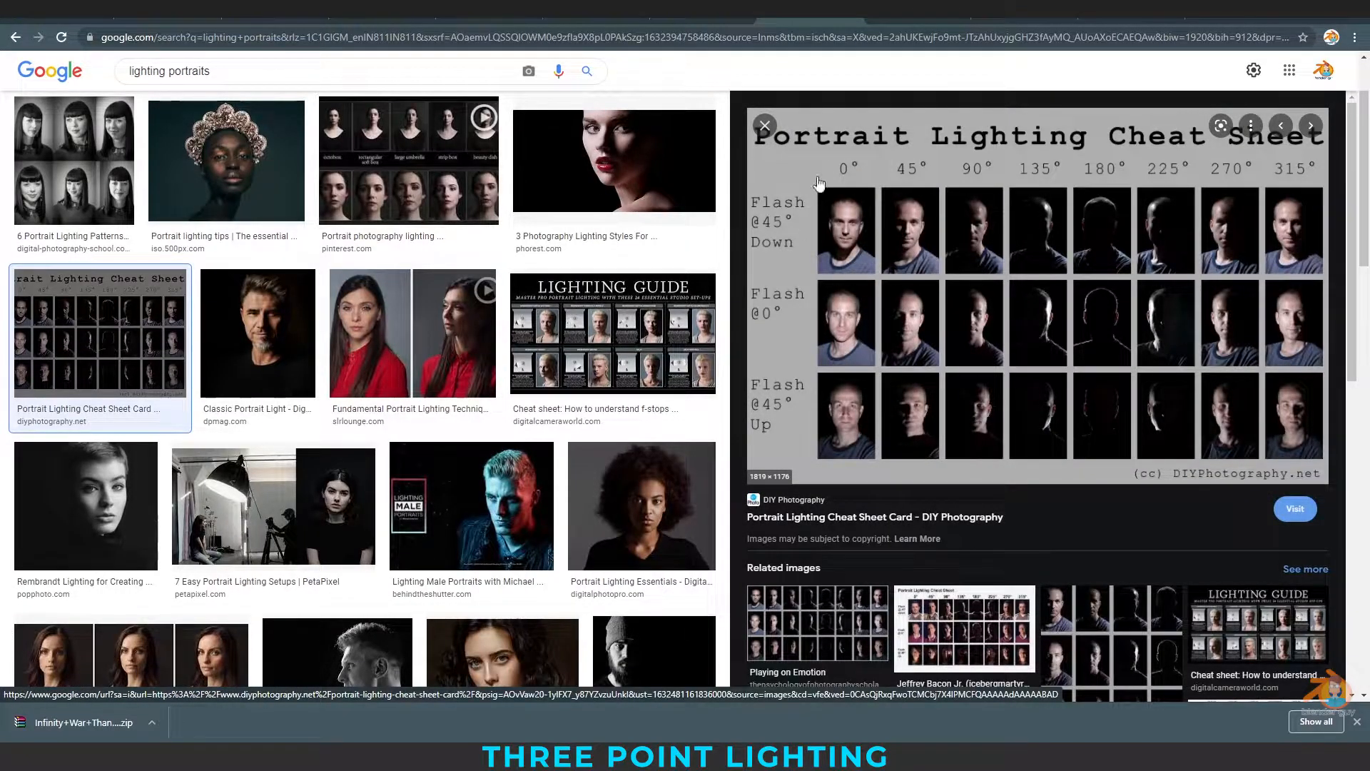
{"action": "left_click", "coordinate": [764, 126]}
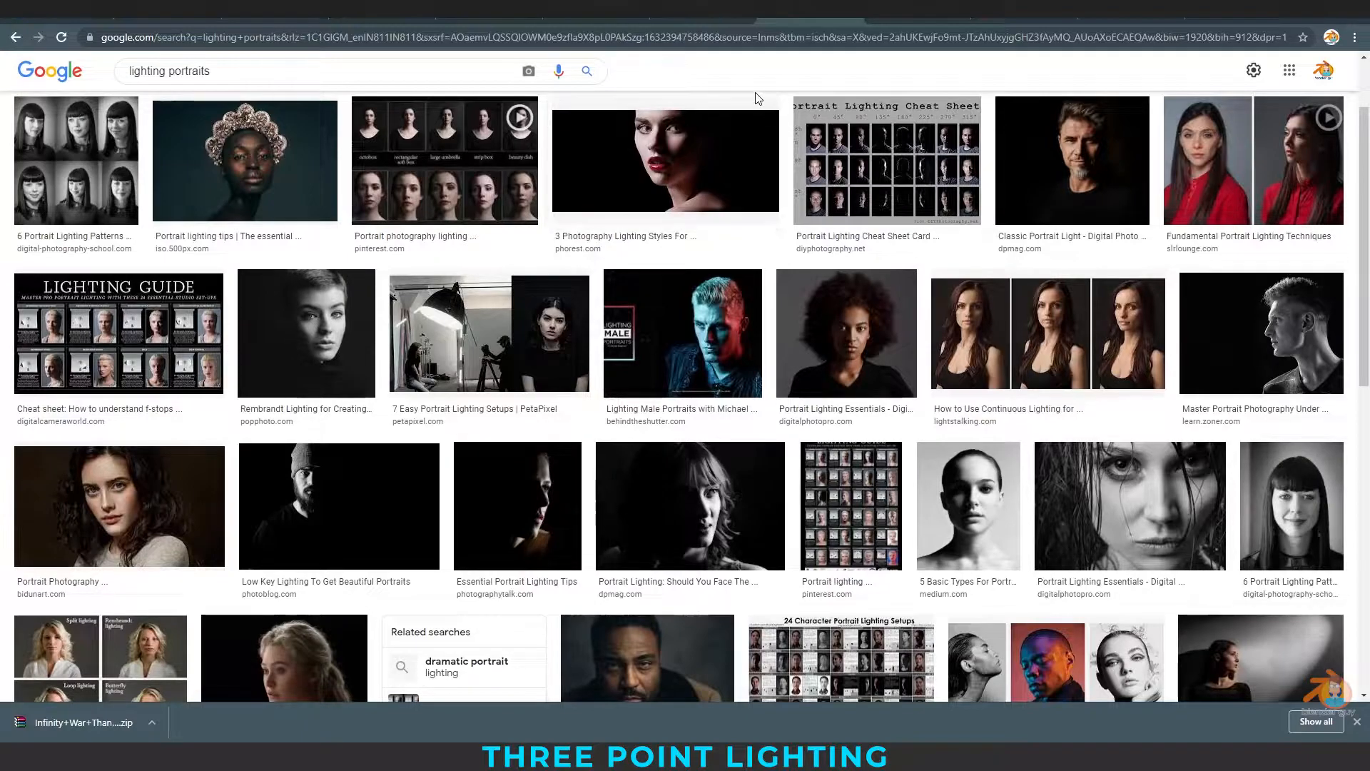
{"action": "left_click", "coordinate": [664, 179]}
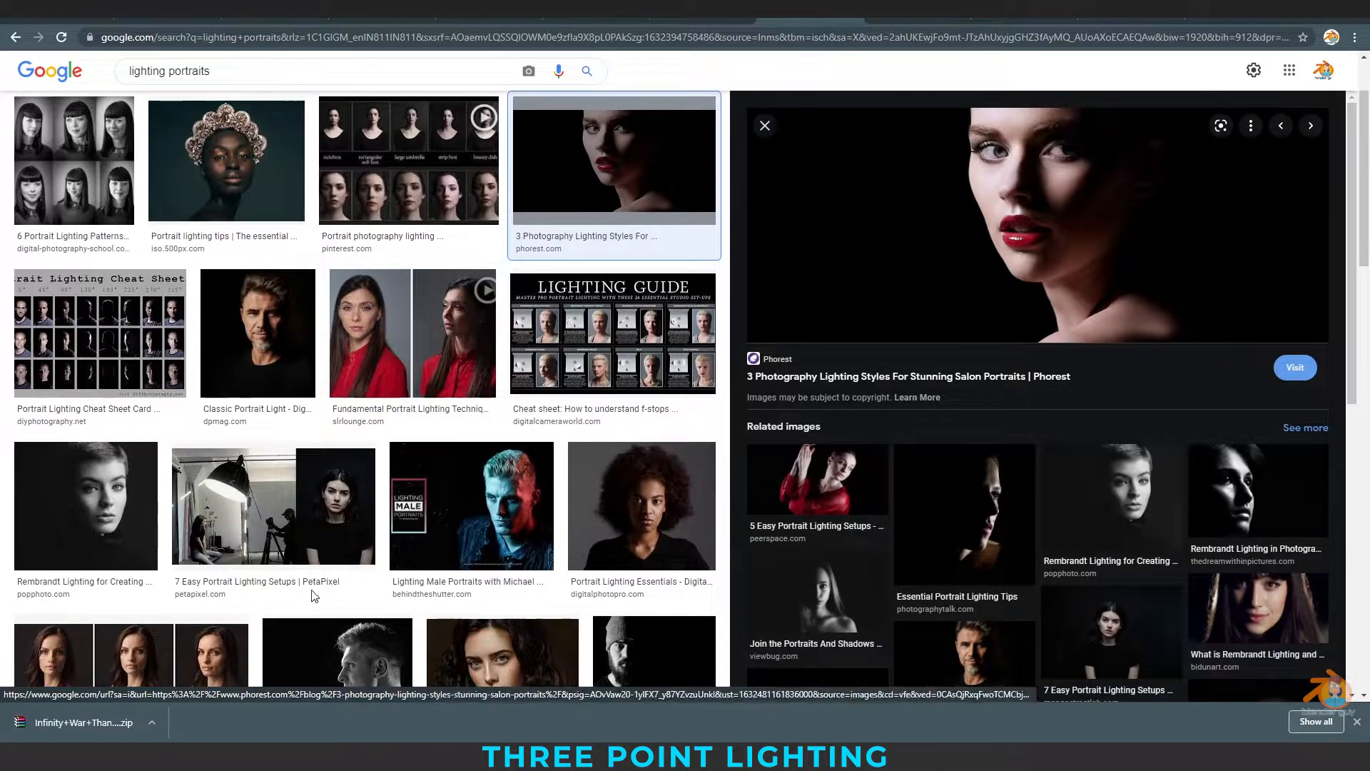
{"action": "key", "text": "Escape"}
{"action": "scroll", "coordinate": [1058, 454], "scroll_direction": "down", "scroll_amount": 2}
{"action": "scroll", "coordinate": [1058, 454], "scroll_direction": "down", "scroll_amount": 5}
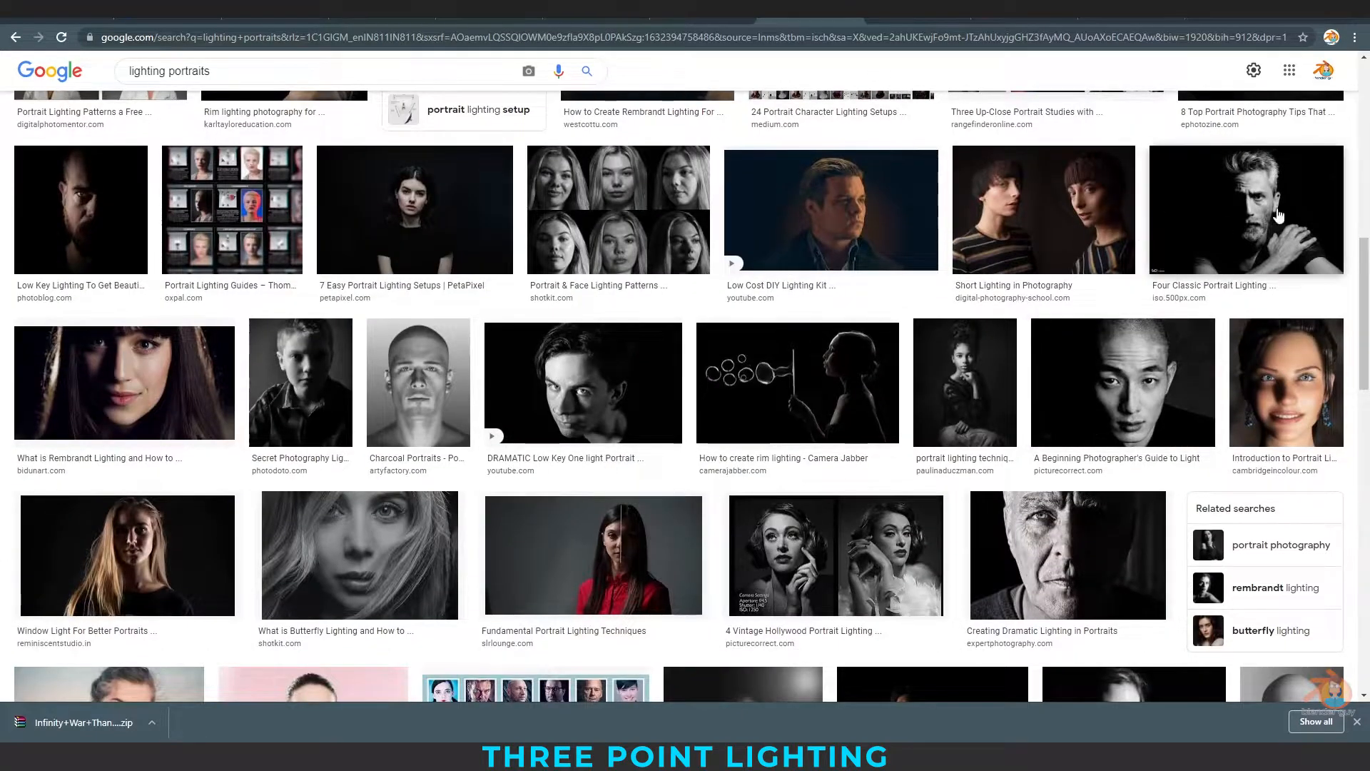
{"action": "left_click", "coordinate": [1242, 211]}
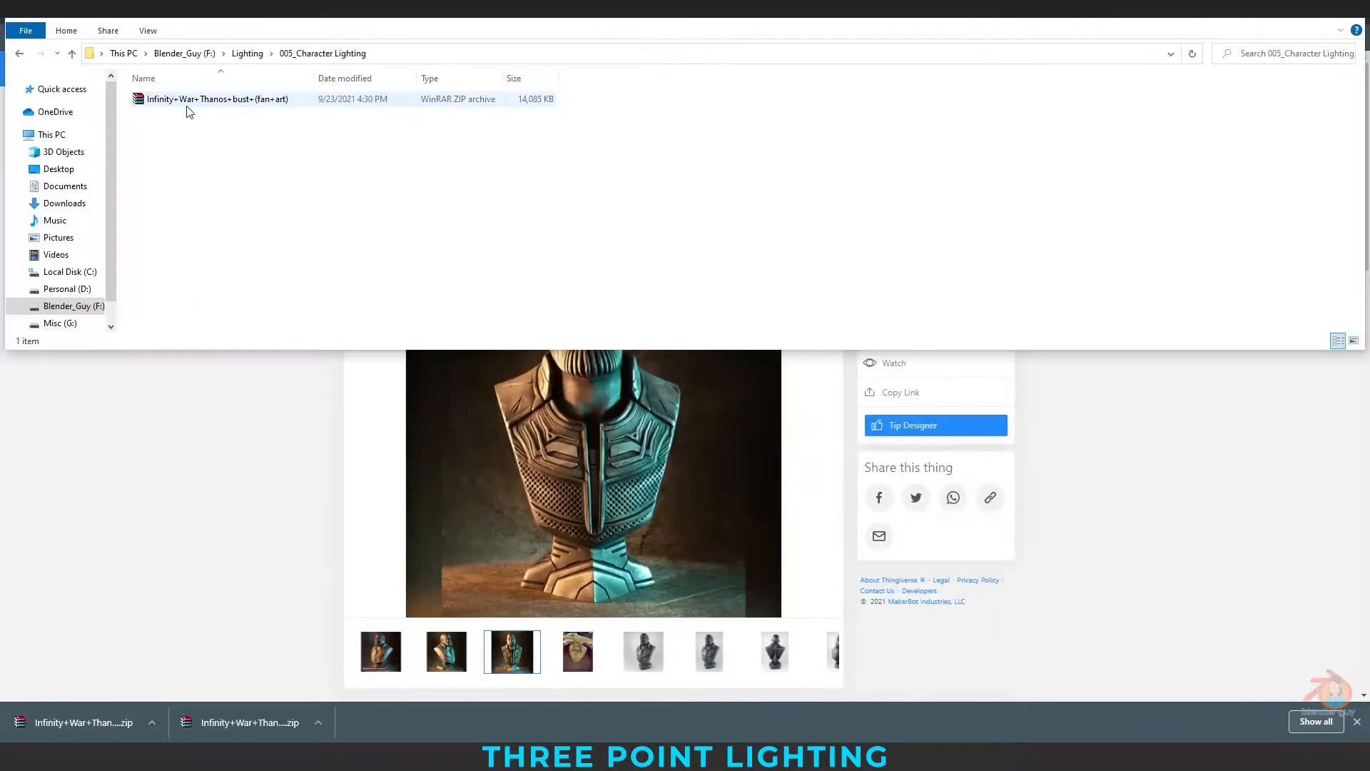
Extract the downloaded Infinity War Thanos bust archive in the 005_Character Lighting folder.
{"action": "left_click", "coordinate": [190, 100]}
{"action": "right_click", "coordinate": [193, 100]}
{"action": "left_click", "coordinate": [241, 172]}
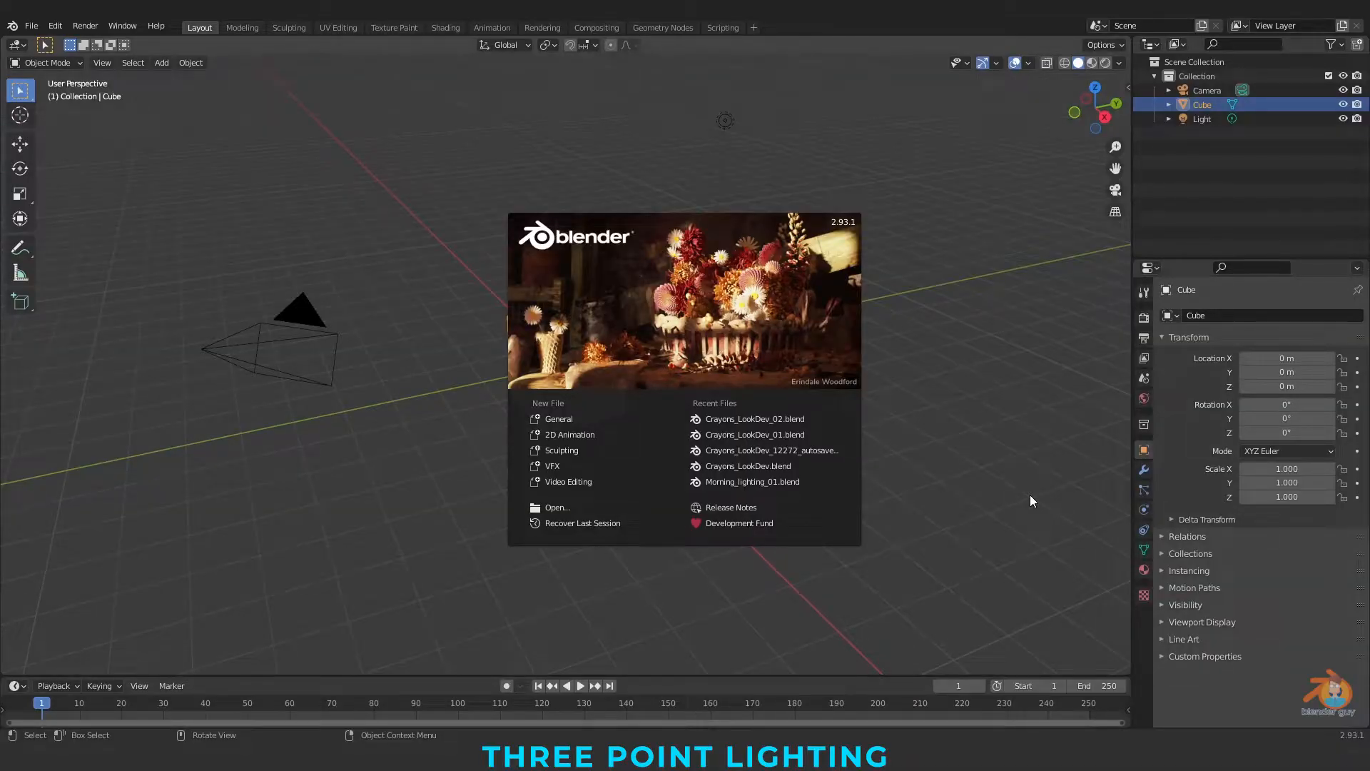
Switch to Blender, dismiss the splash screen and delete the default camera, cube and light.
{"action": "left_click", "coordinate": [1030, 495]}
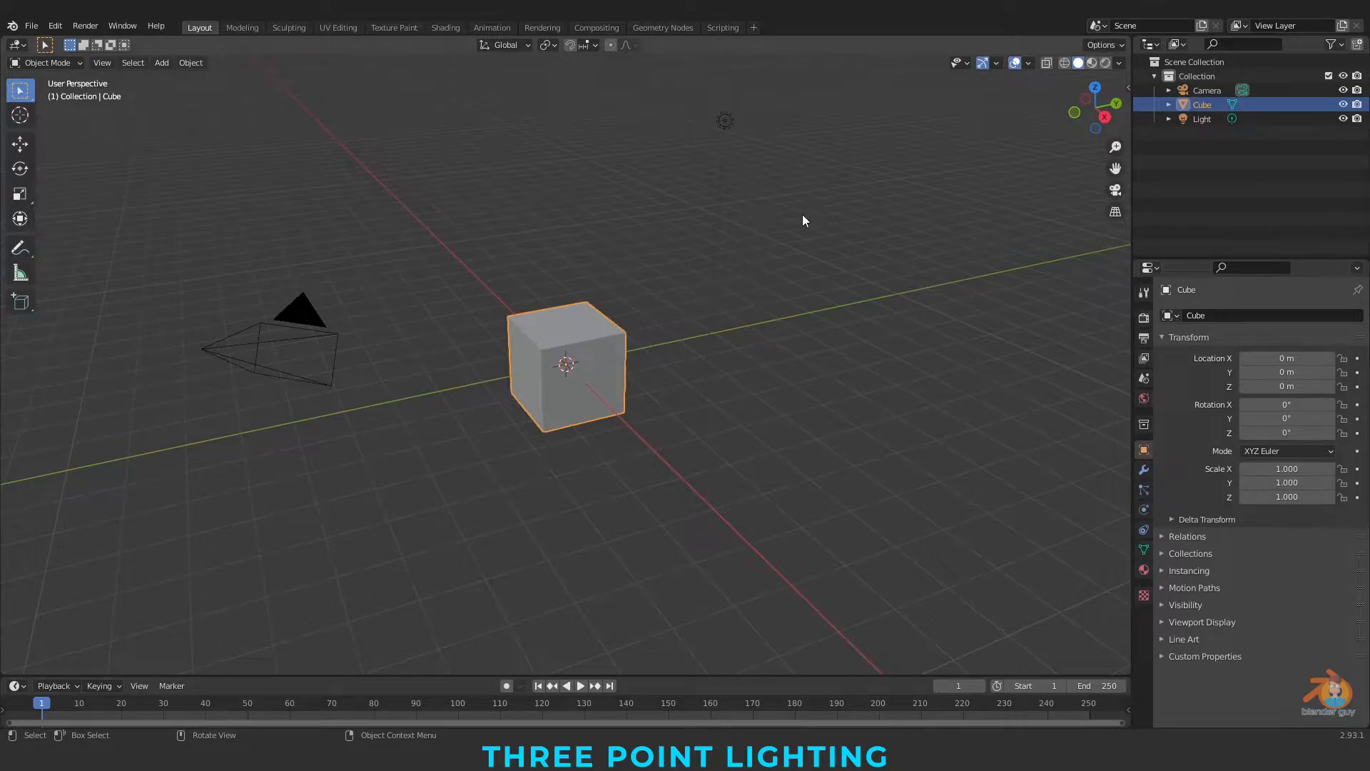
{"action": "key", "text": "a"}
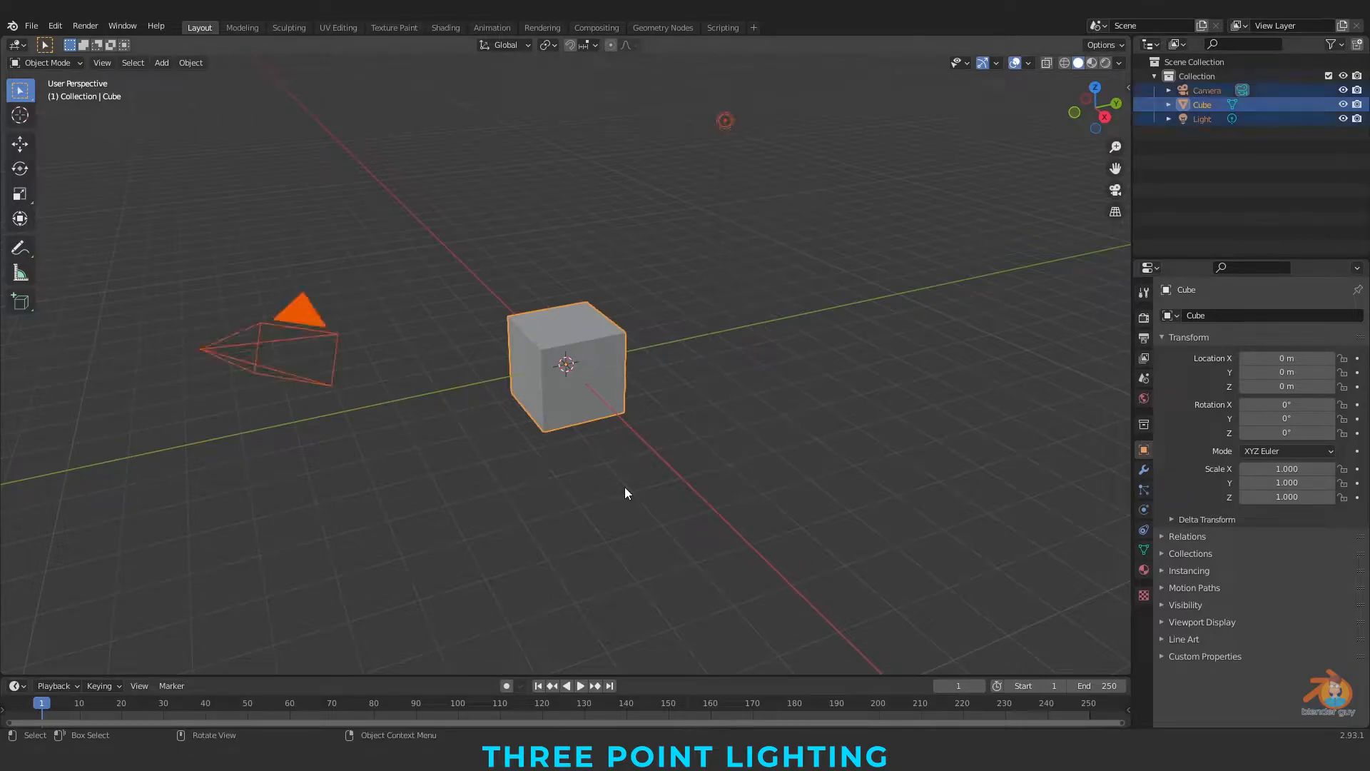
{"action": "key", "text": "Delete"}
Import the extracted thanos-bust-by-eastman model into the empty scene.
{"action": "left_click", "coordinate": [32, 25]}
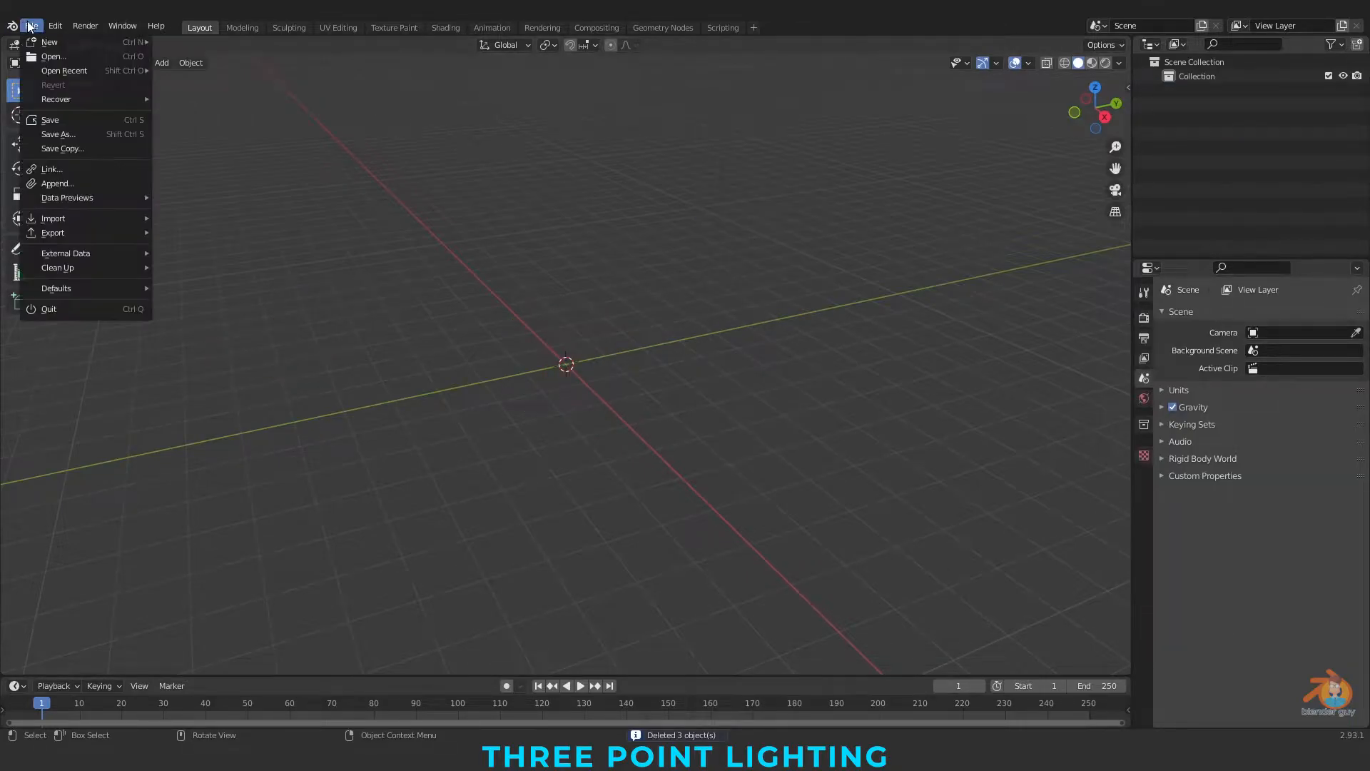
{"action": "mouse_move", "coordinate": [82, 233]}
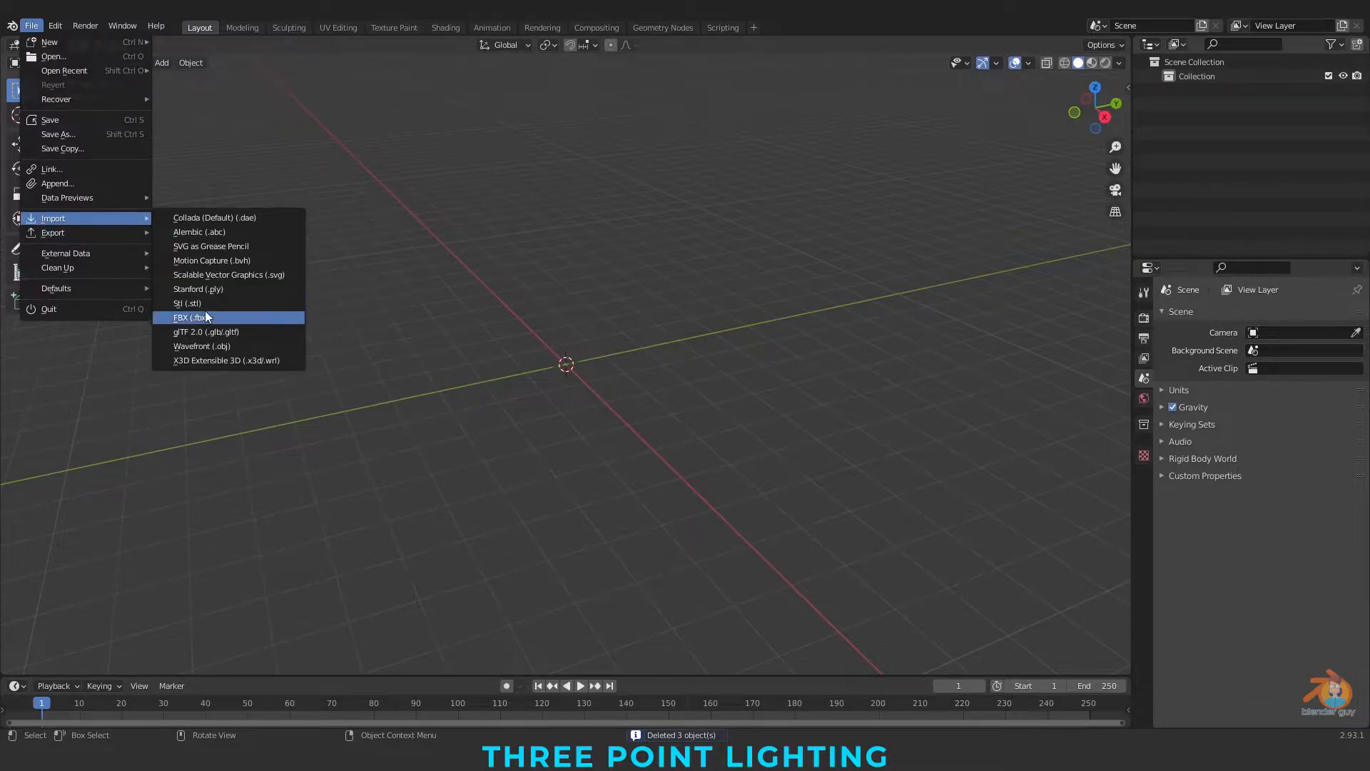
{"action": "left_click", "coordinate": [204, 315]}
{"action": "left_click", "coordinate": [534, 254]}
{"action": "left_click", "coordinate": [936, 576]}
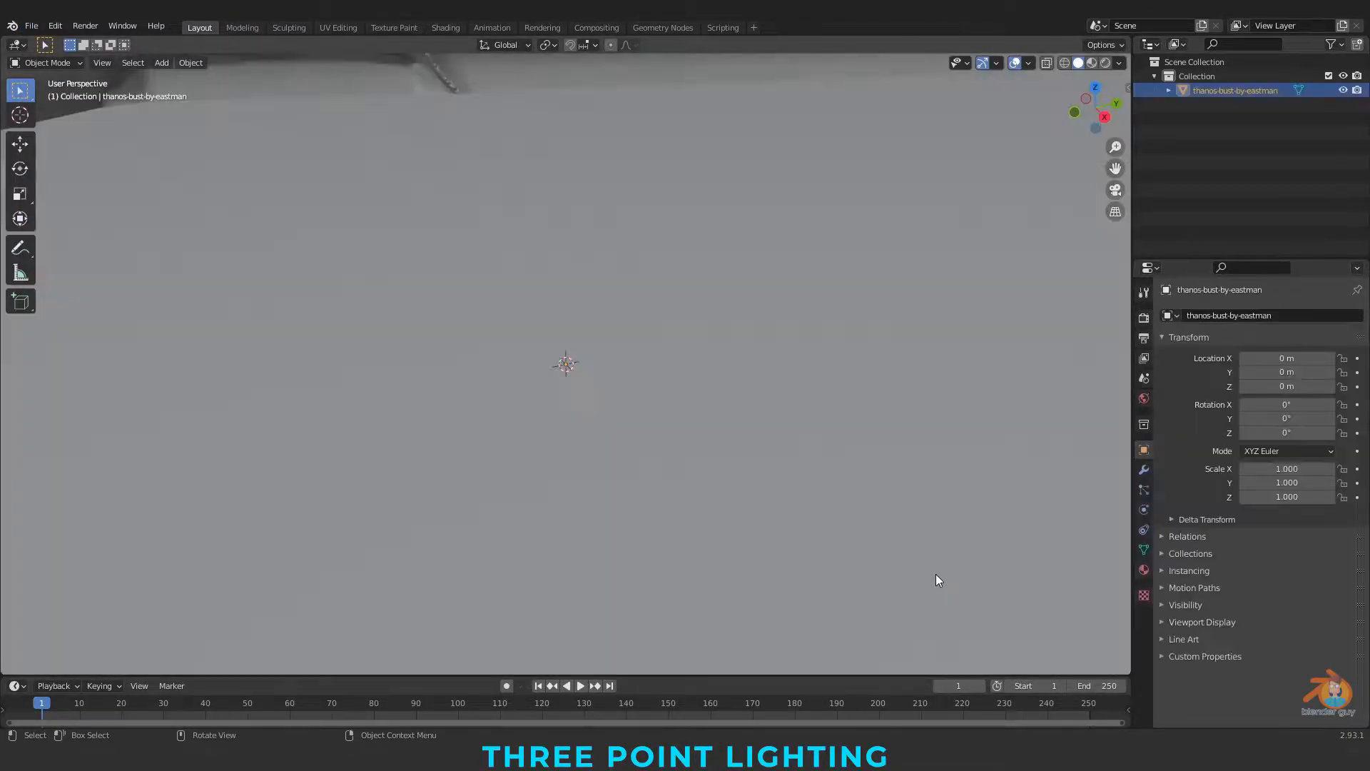
Examine the imported Thanos bust from the front, from its face down to the chest and base.
{"action": "scroll", "coordinate": [936, 575], "scroll_direction": "down", "scroll_amount": 10}
{"action": "middle_click_drag", "start_coordinate": [691, 433], "coordinate": [806, 356]}
{"action": "middle_click_drag", "start_coordinate": [806, 357], "coordinate": [803, 489], "text": "shift"}
{"action": "middle_click_drag", "start_coordinate": [642, 171], "coordinate": [664, 463], "text": "shift"}
{"action": "scroll", "coordinate": [663, 343], "scroll_direction": "up", "scroll_amount": 5}
{"action": "left_click", "coordinate": [923, 321]}
{"action": "scroll", "coordinate": [922, 322], "scroll_direction": "down", "scroll_amount": 6}
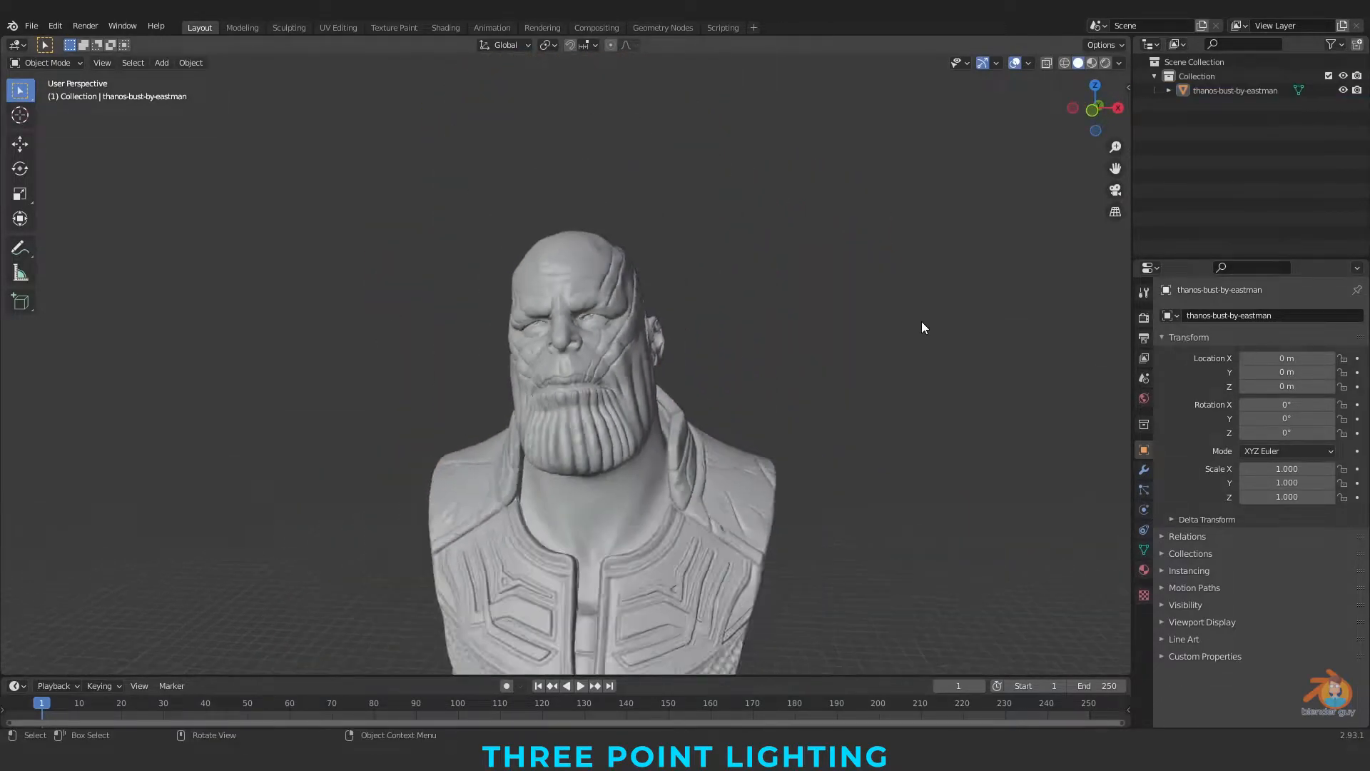
{"action": "scroll", "coordinate": [843, 506], "scroll_direction": "up", "scroll_amount": 3}
{"action": "middle_click_drag", "start_coordinate": [862, 525], "coordinate": [851, 344], "text": "shift"}
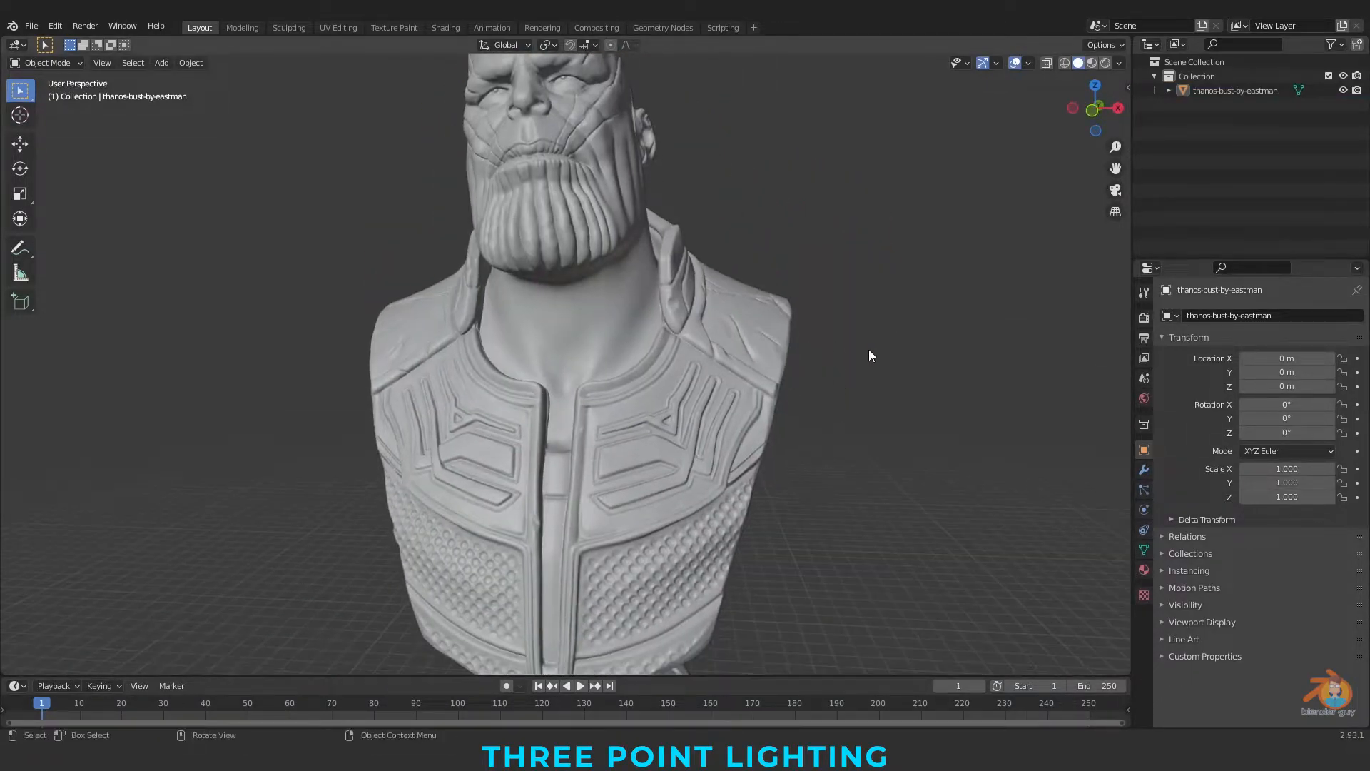
{"action": "scroll", "coordinate": [851, 344], "scroll_direction": "down", "scroll_amount": 4}
{"action": "scroll", "coordinate": [820, 451], "scroll_direction": "up", "scroll_amount": 2}
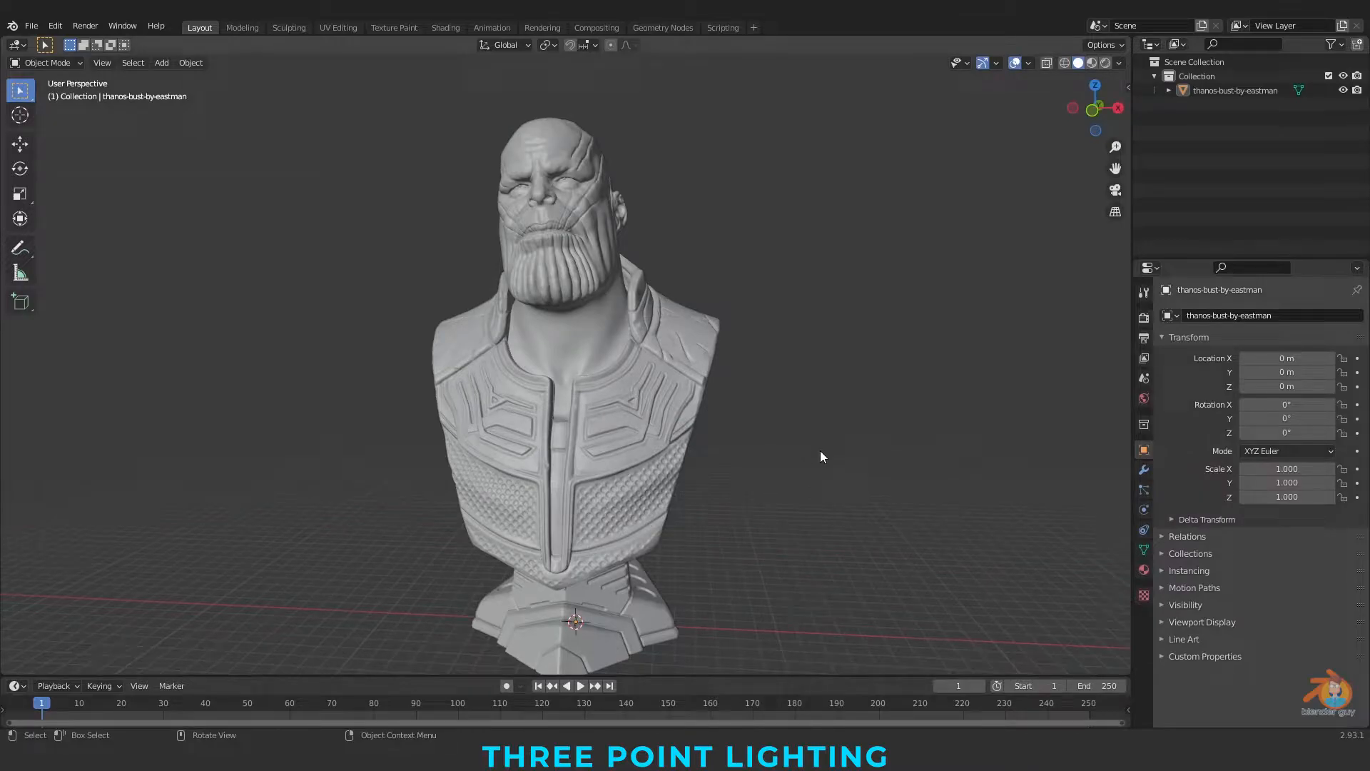
Add a camera to the scene and look through it.
{"action": "key", "text": "shift+a"}
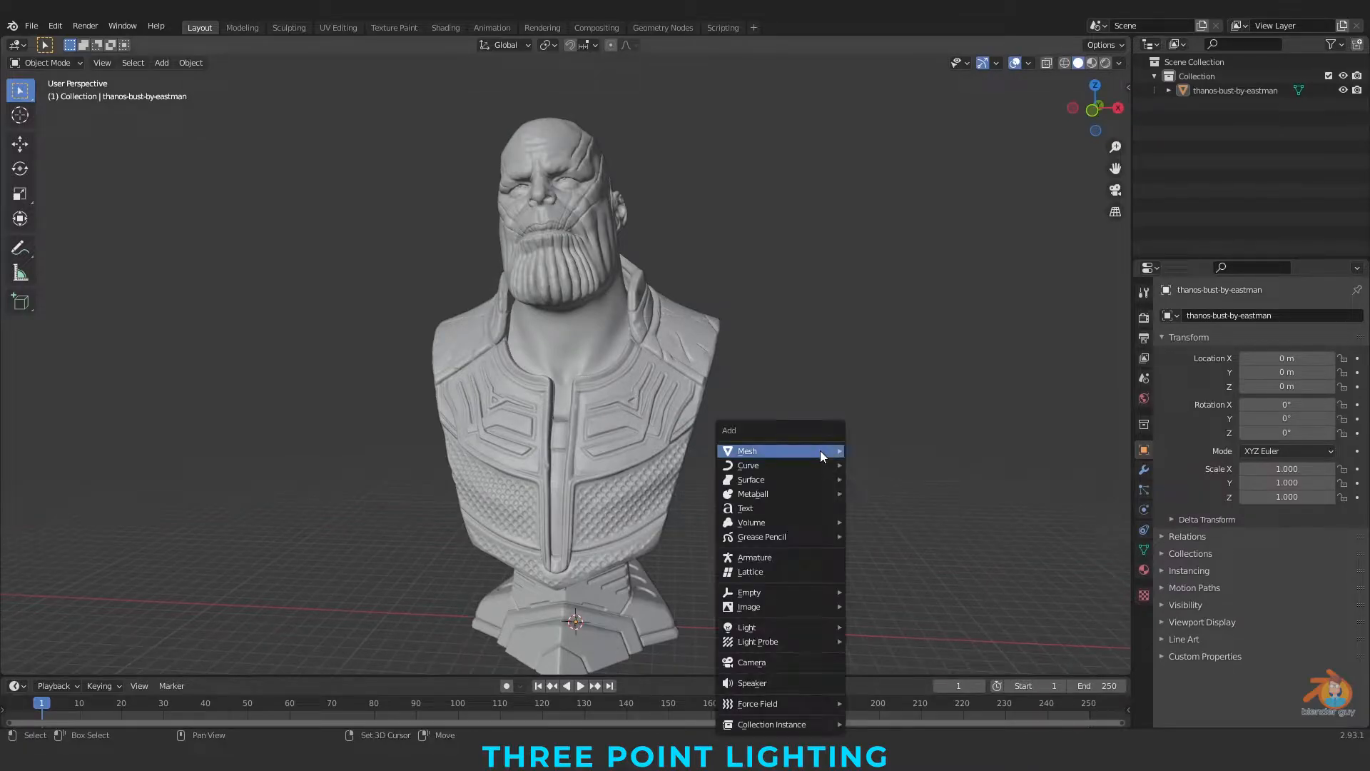
{"action": "left_click", "coordinate": [794, 669]}
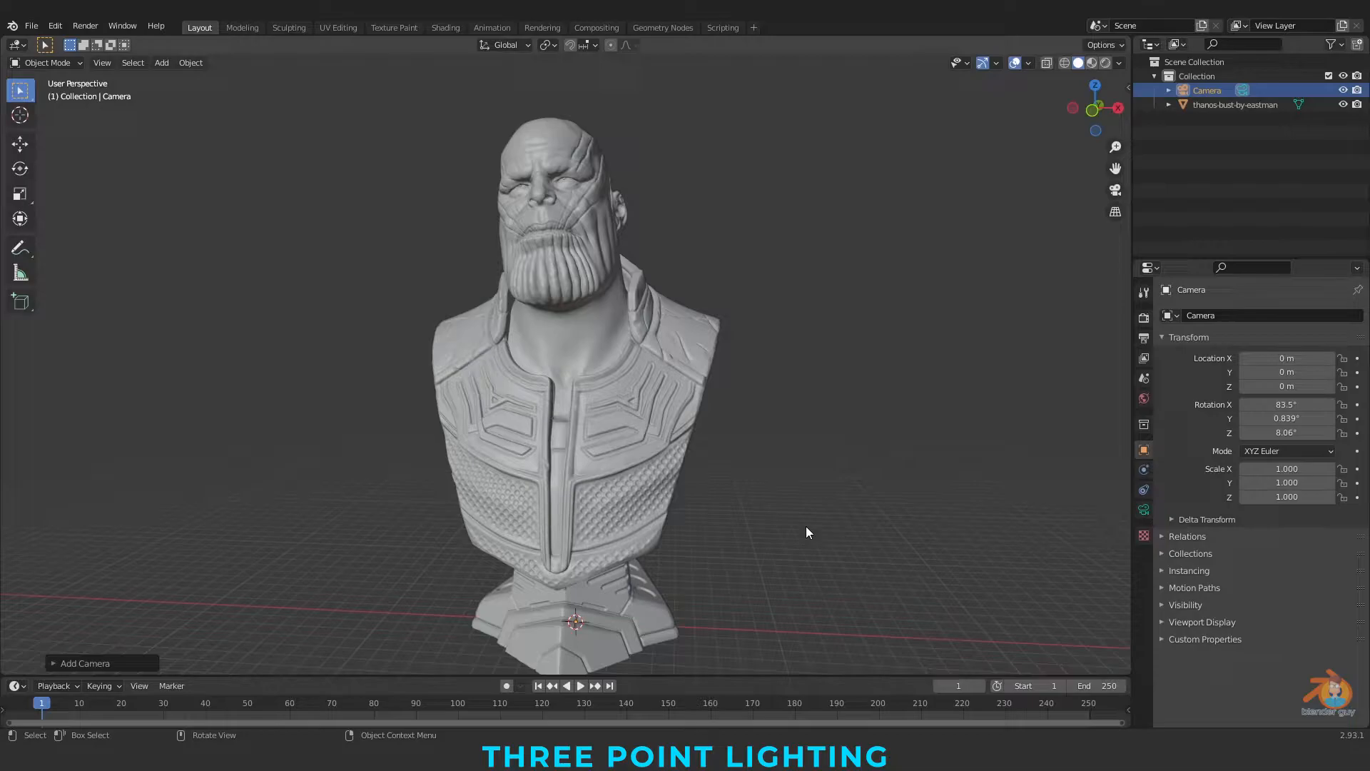
{"action": "key", "text": "KP_0"}
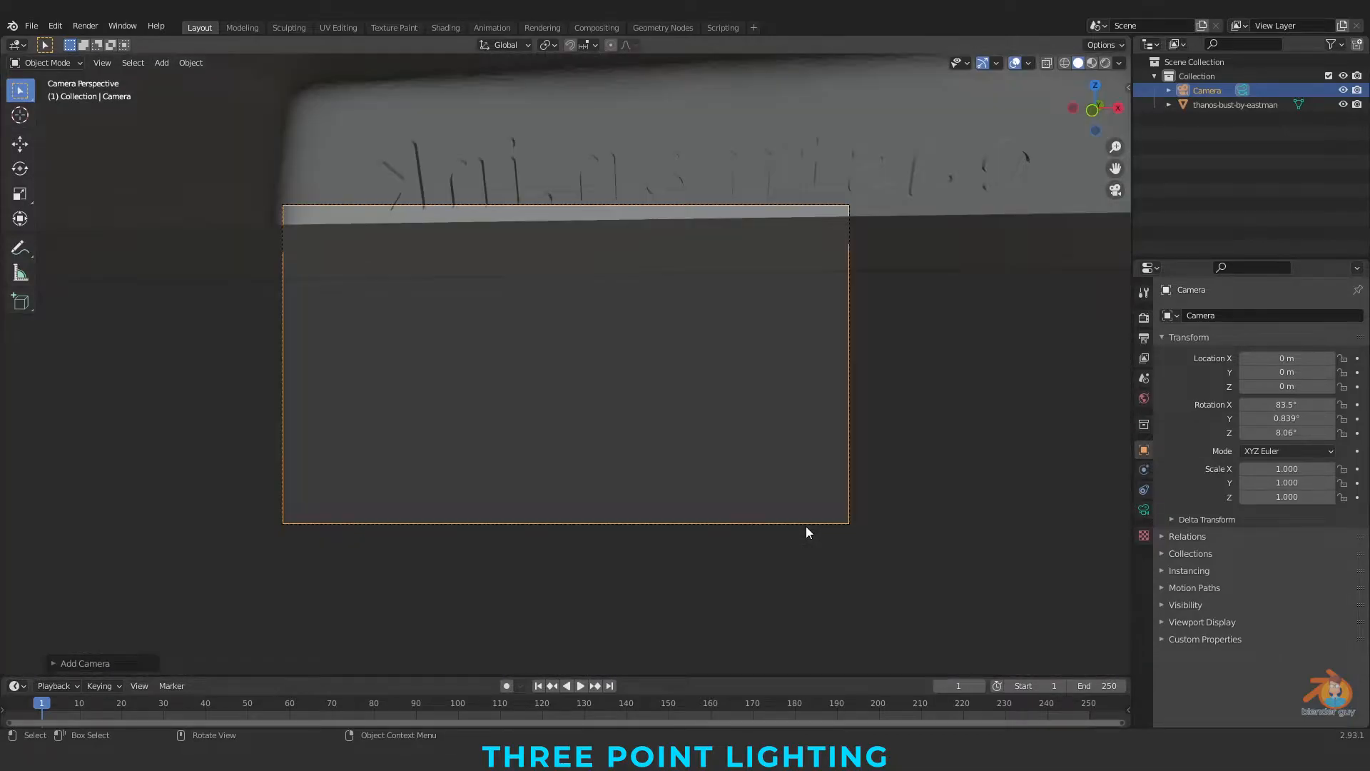
Lock the camera to the view and pull it back until the bust sits within its frame.
{"action": "left_click_drag", "start_coordinate": [1118, 90], "coordinate": [975, 91]}
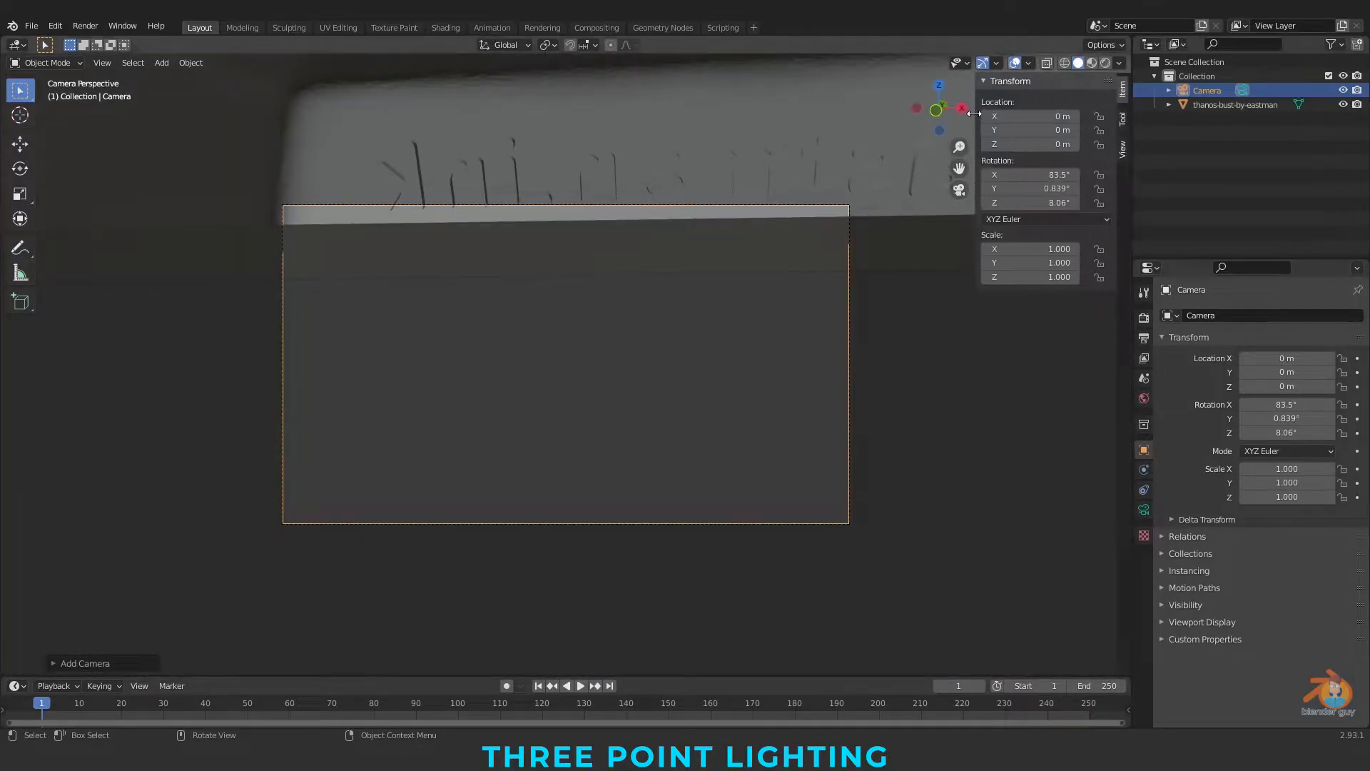
{"action": "left_click", "coordinate": [1123, 150]}
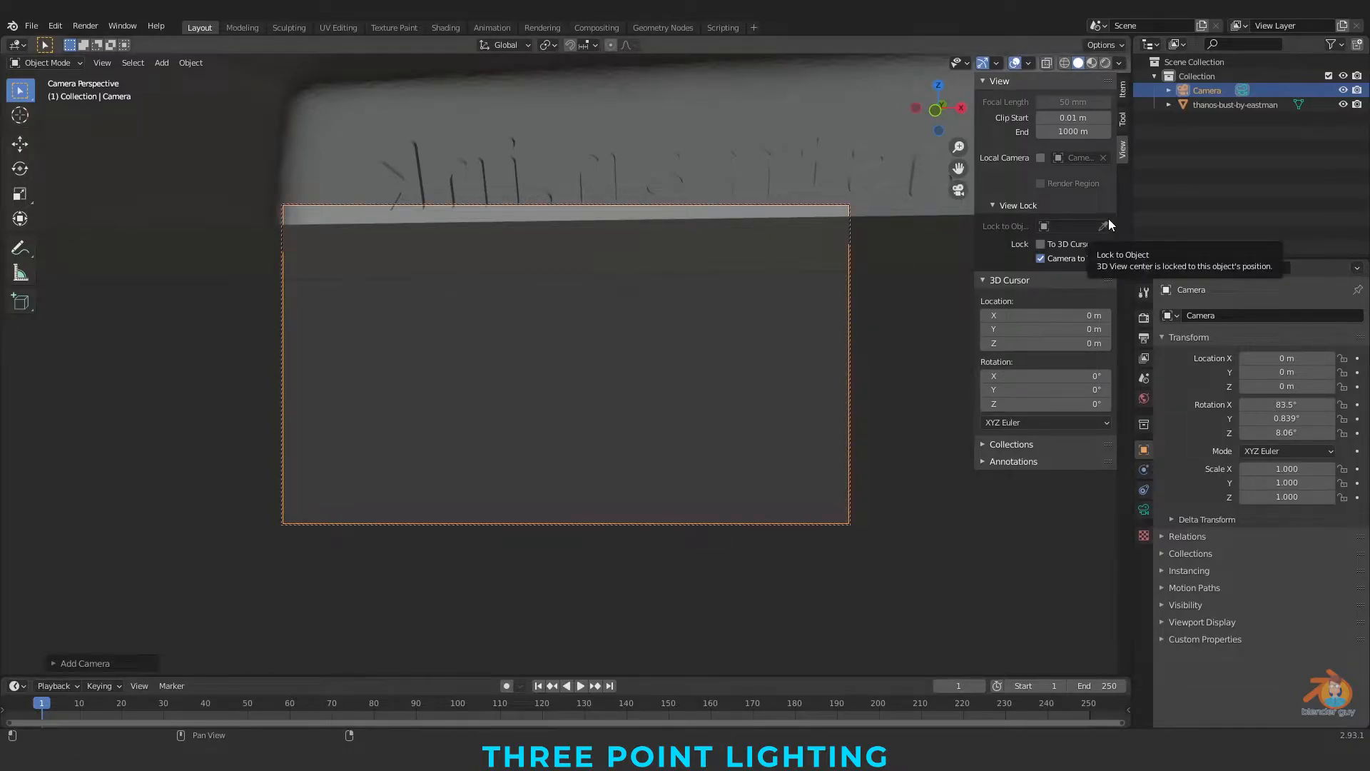
{"action": "scroll", "coordinate": [665, 345], "scroll_direction": "down", "scroll_amount": 20}
{"action": "scroll", "coordinate": [681, 348], "scroll_direction": "up", "scroll_amount": 4}
{"action": "middle_click_drag", "start_coordinate": [708, 321], "coordinate": [756, 443], "text": "shift"}
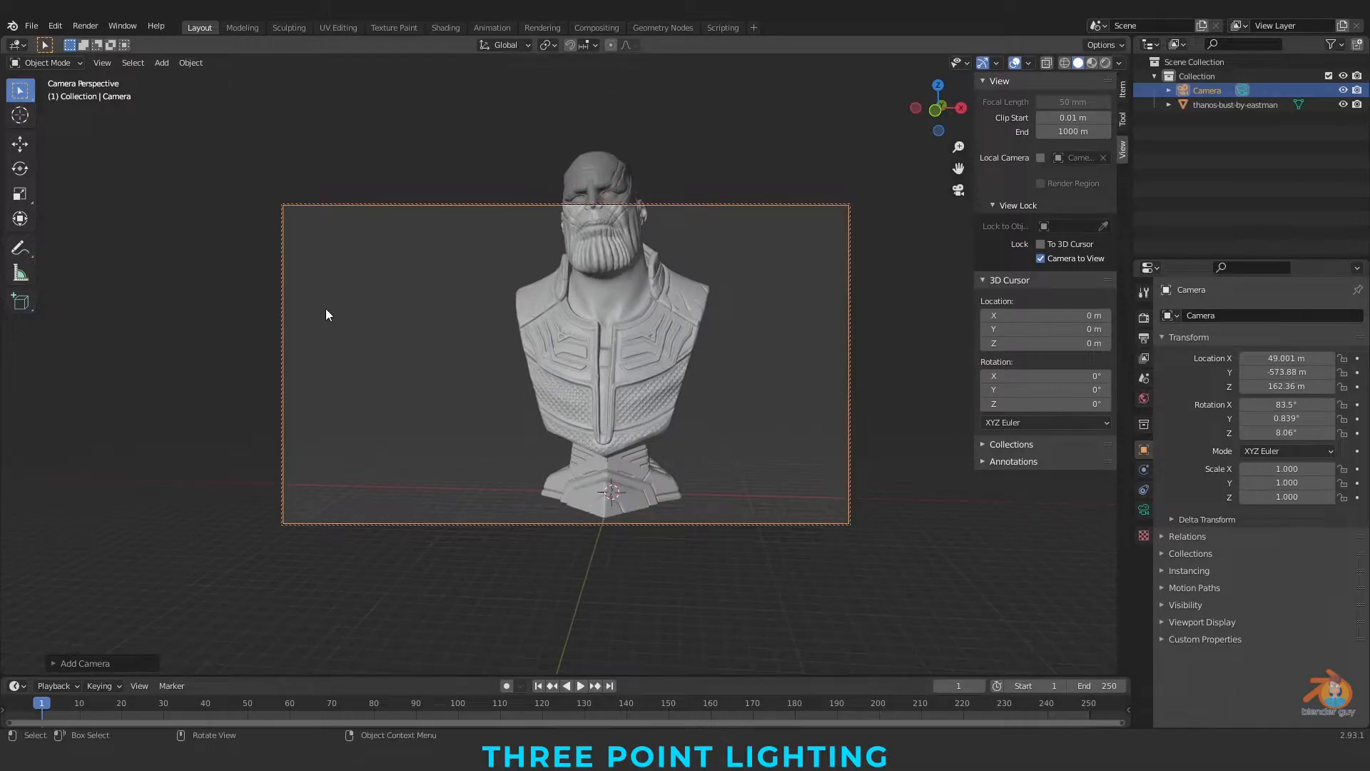
Set the render resolution to a square 1024 × 1024 px.
{"action": "left_click", "coordinate": [1144, 317]}
{"action": "left_click", "coordinate": [1141, 337]}
{"action": "double_click", "coordinate": [1306, 333]}
{"action": "type", "text": "1024"}
{"action": "key", "text": "Return"}
{"action": "double_click", "coordinate": [1301, 348]}
{"action": "type", "text": "1024"}
{"action": "key", "text": "Return"}
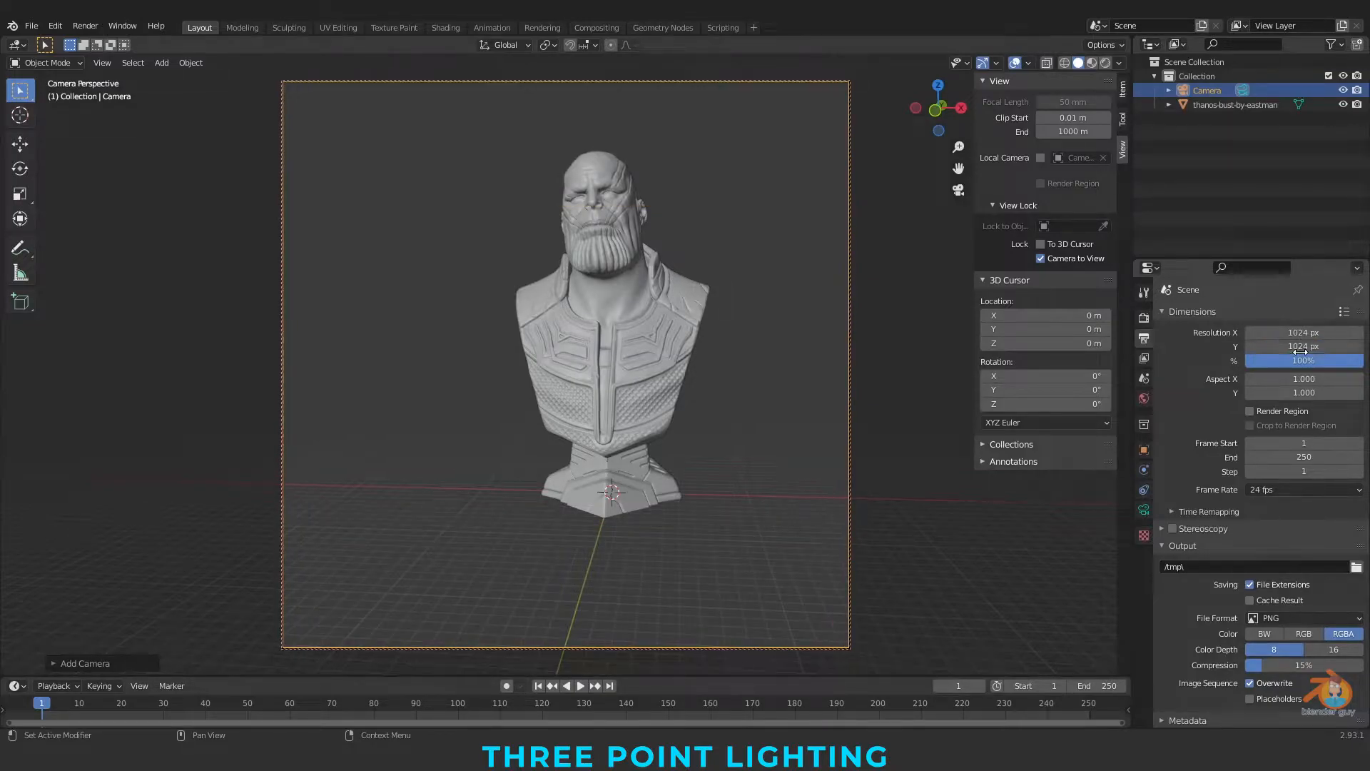
Reframe the camera closer on the bust's head and chest, centred in the square frame.
{"action": "scroll", "coordinate": [724, 333], "scroll_direction": "up", "scroll_amount": 4}
{"action": "scroll", "coordinate": [714, 330], "scroll_direction": "down", "scroll_amount": 5}
{"action": "middle_click_drag", "start_coordinate": [565, 296], "coordinate": [607, 490]}
{"action": "scroll", "coordinate": [563, 267], "scroll_direction": "up", "scroll_amount": 5}
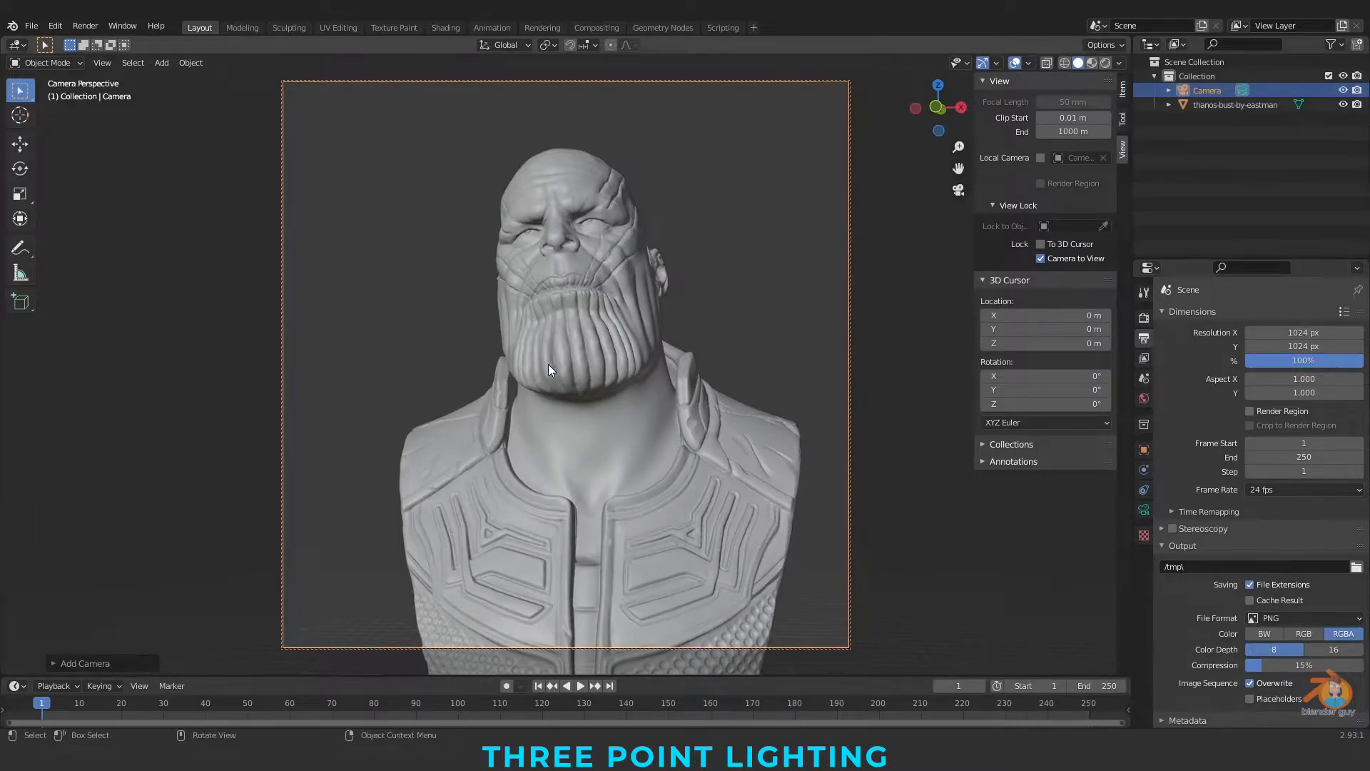
{"action": "middle_click_drag", "start_coordinate": [548, 364], "coordinate": [549, 385]}
Set the camera's focal length to 85 mm.
{"action": "left_click", "coordinate": [1141, 512]}
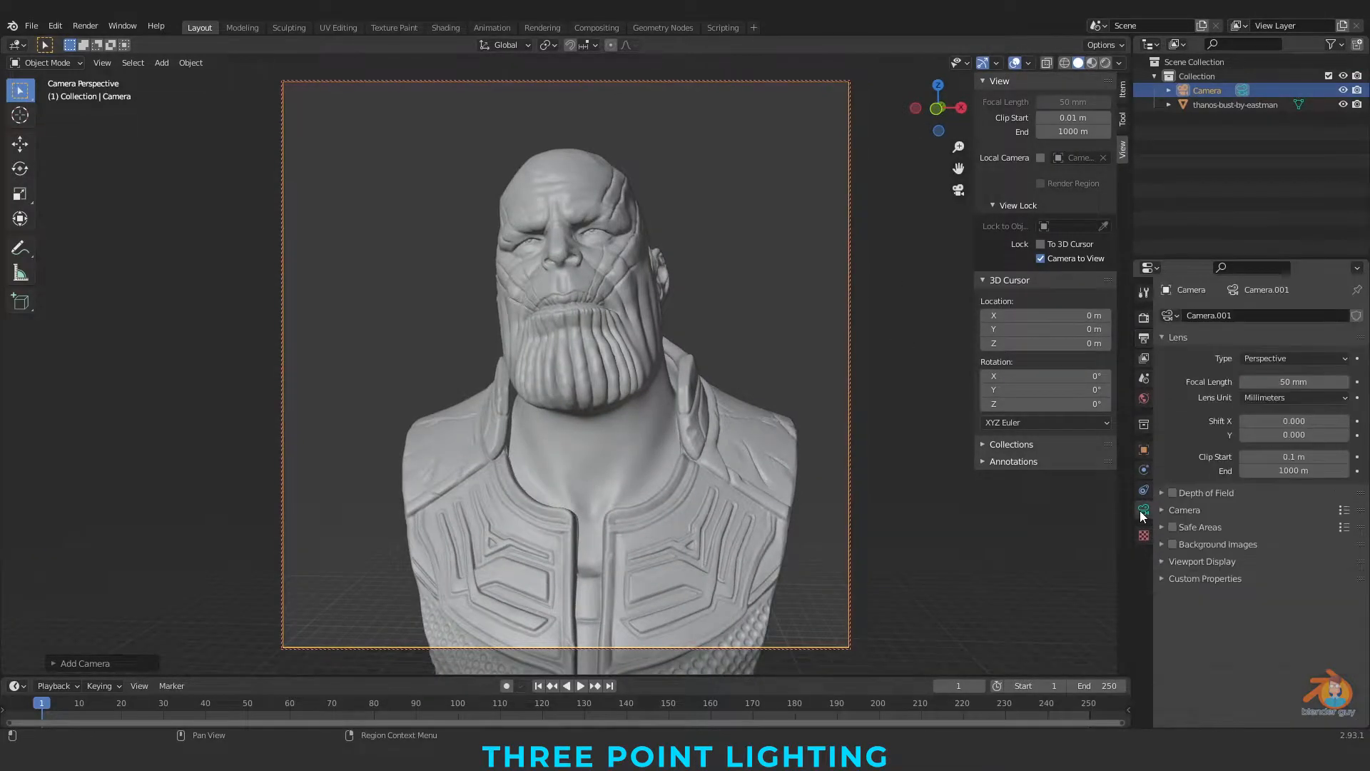
{"action": "double_click", "coordinate": [1306, 381]}
{"action": "type", "text": "85"}
{"action": "key", "text": "Return"}
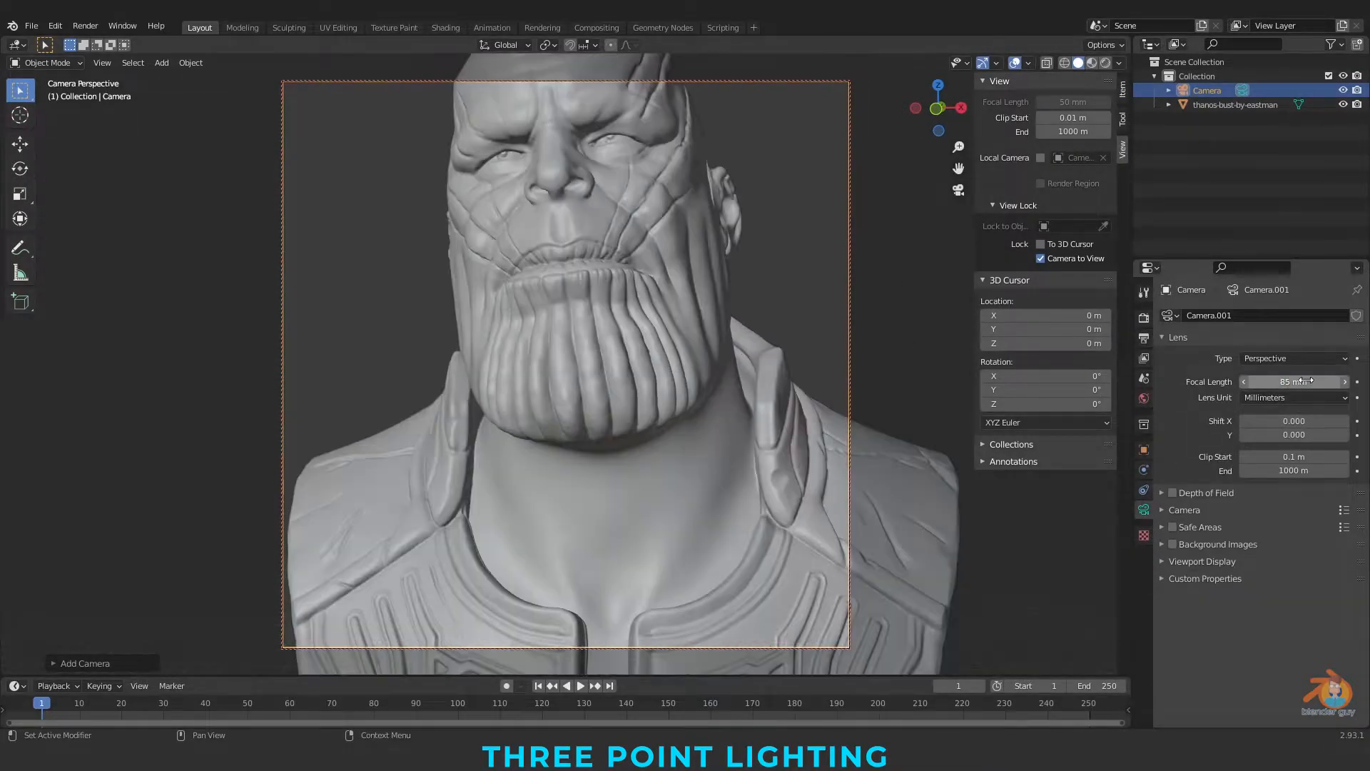
Adjust the camera's distance and angle to a tight head-and-shoulders portrait of the bust.
{"action": "scroll", "coordinate": [632, 355], "scroll_direction": "down", "scroll_amount": 5}
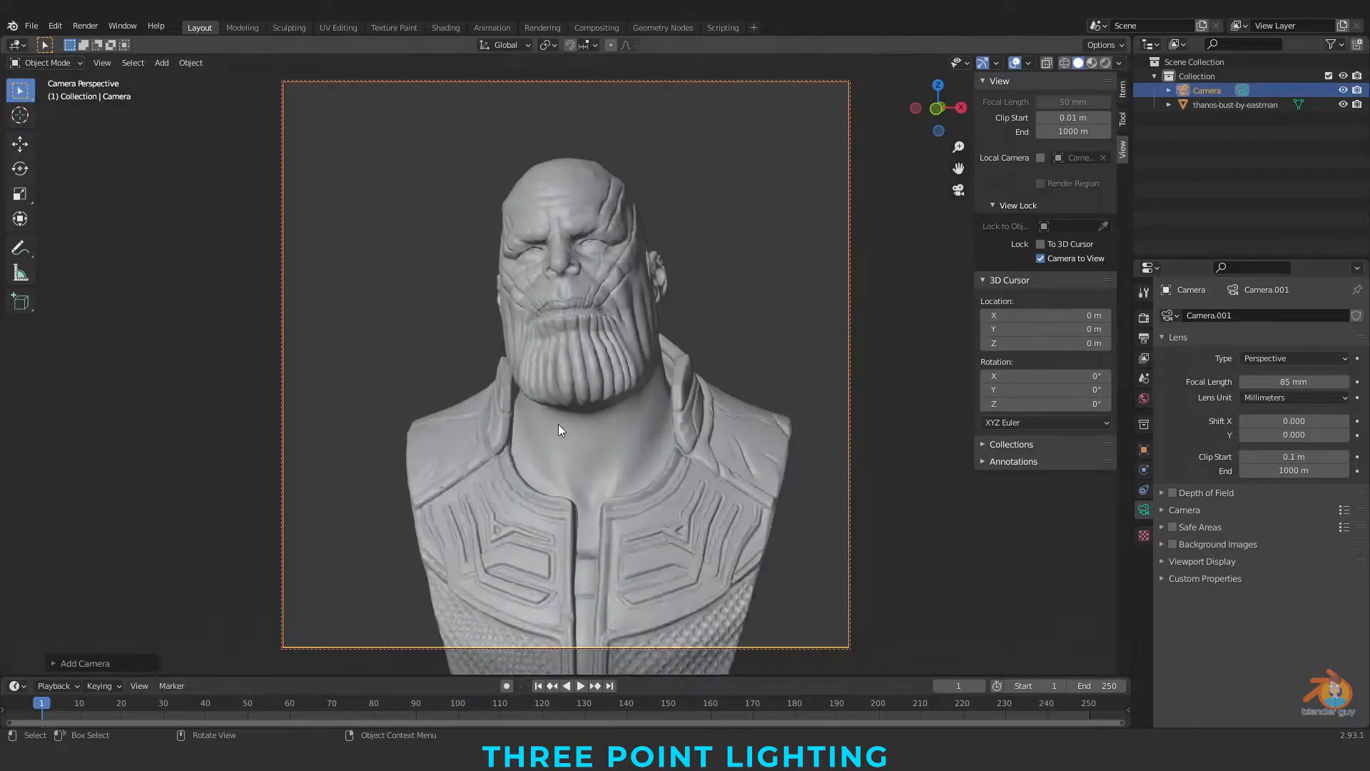
{"action": "scroll", "coordinate": [579, 428], "scroll_direction": "up", "scroll_amount": 4}
{"action": "middle_click_drag", "start_coordinate": [570, 448], "coordinate": [684, 481]}
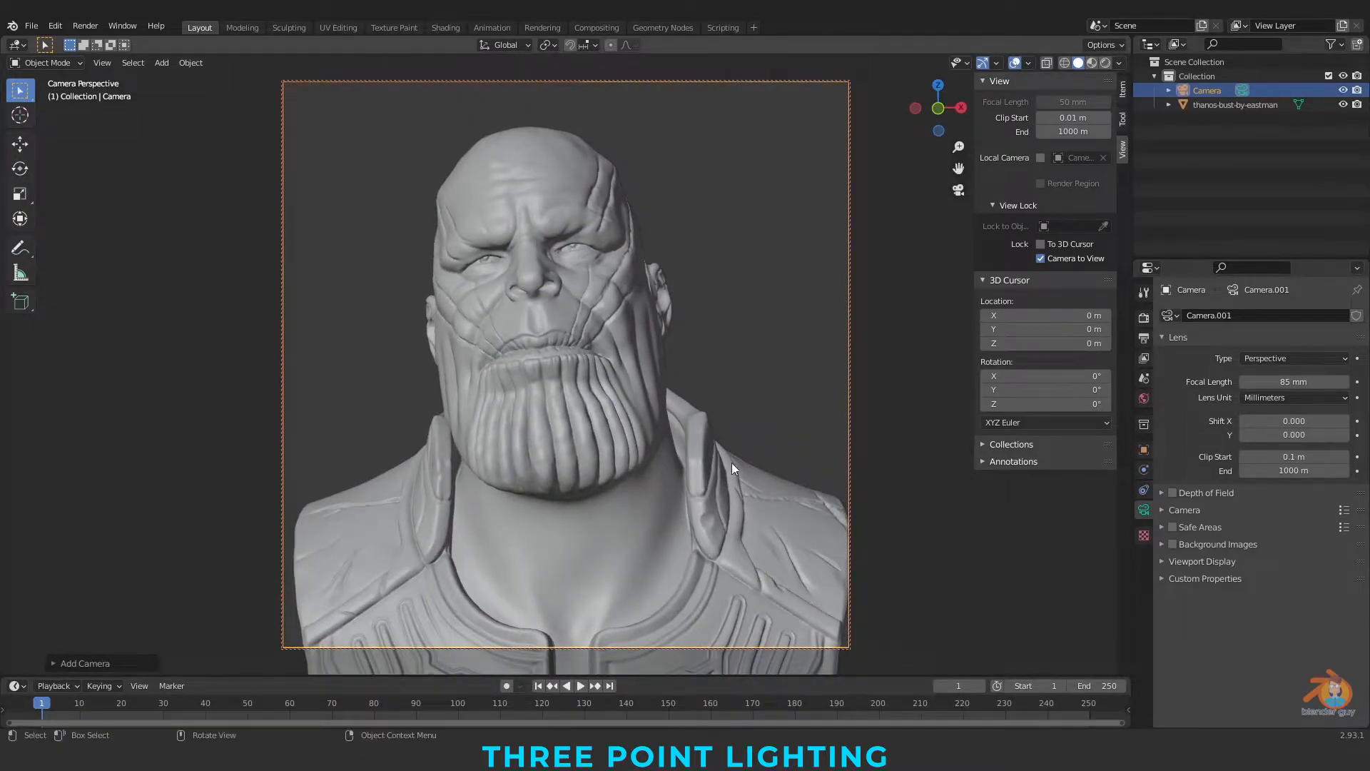
{"action": "left_click_drag", "start_coordinate": [959, 147], "coordinate": [958, 141]}
{"action": "middle_click_drag", "start_coordinate": [766, 344], "coordinate": [761, 341]}
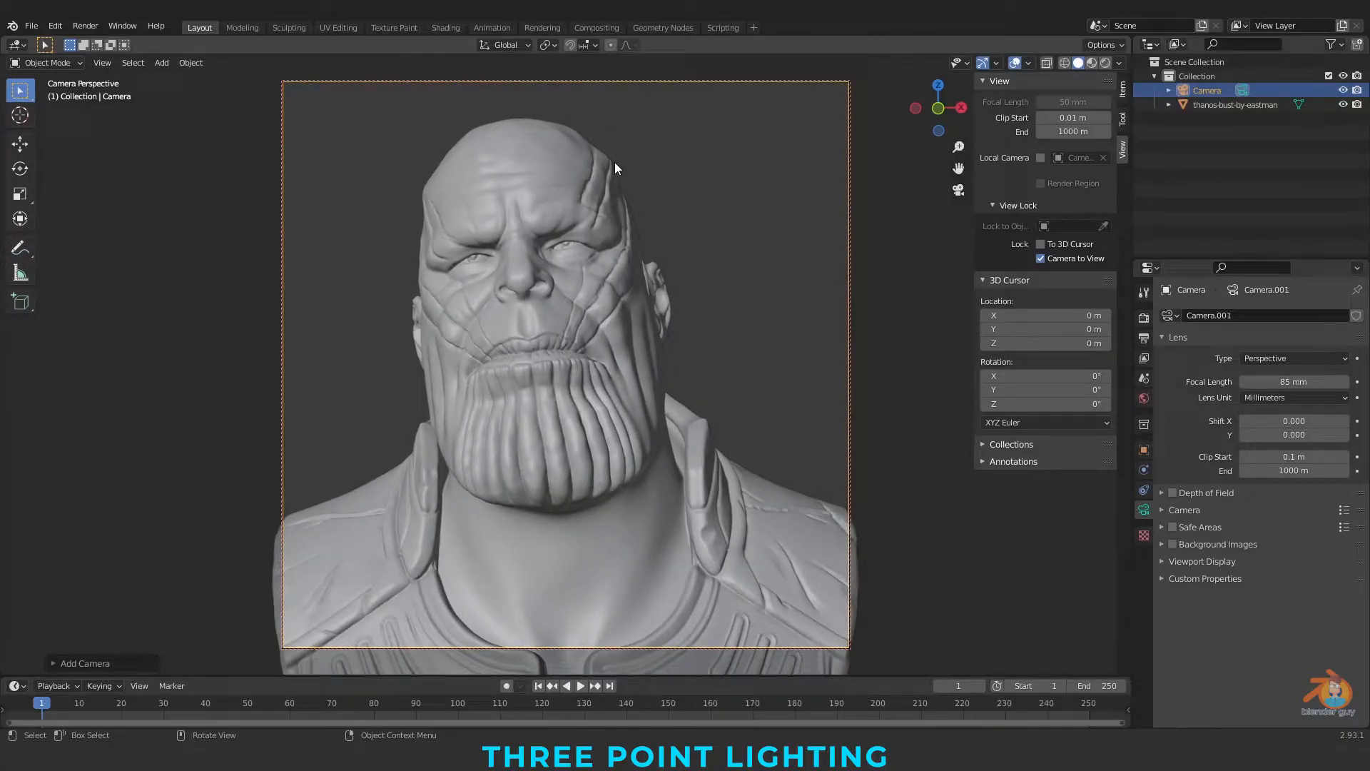
Unlock the camera from the view and set its passepartout opacity to 1.000.
{"action": "left_click", "coordinate": [1072, 259]}
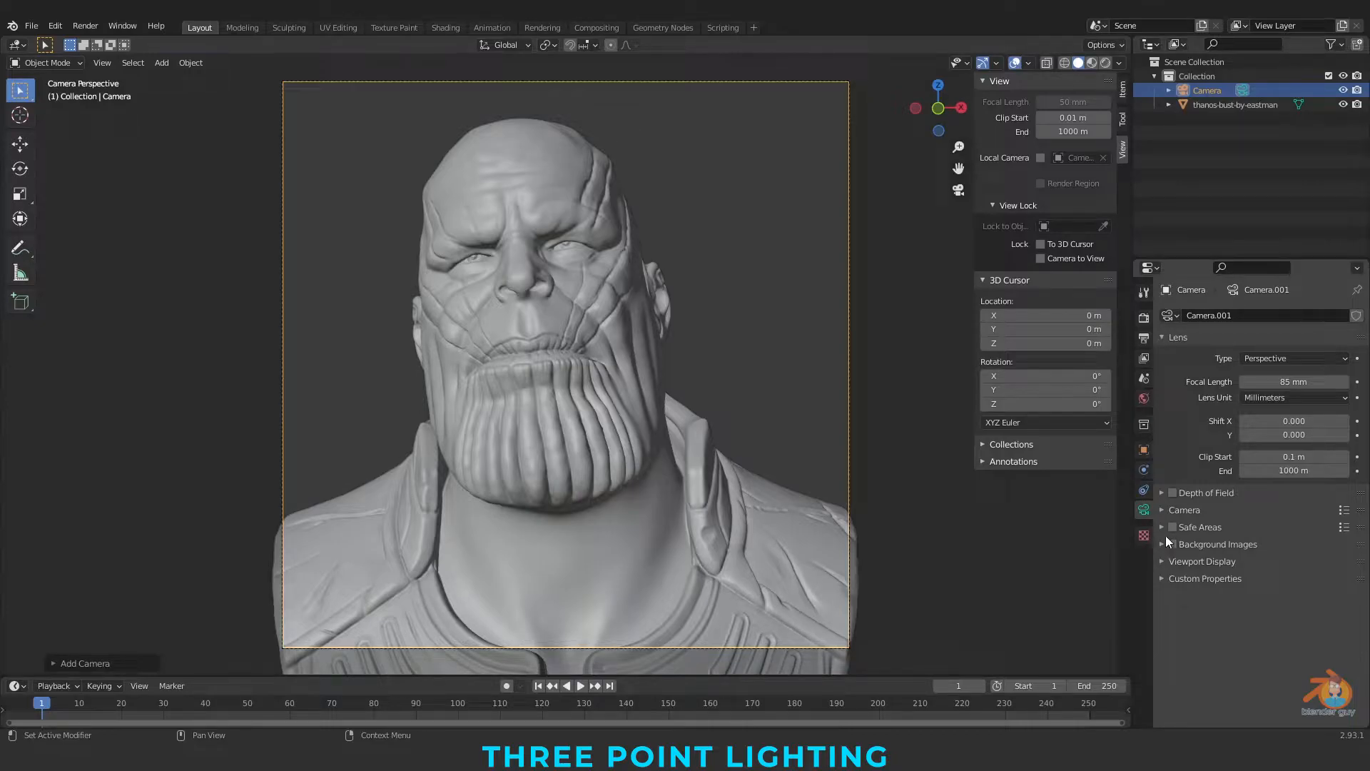
{"action": "left_click", "coordinate": [1183, 563]}
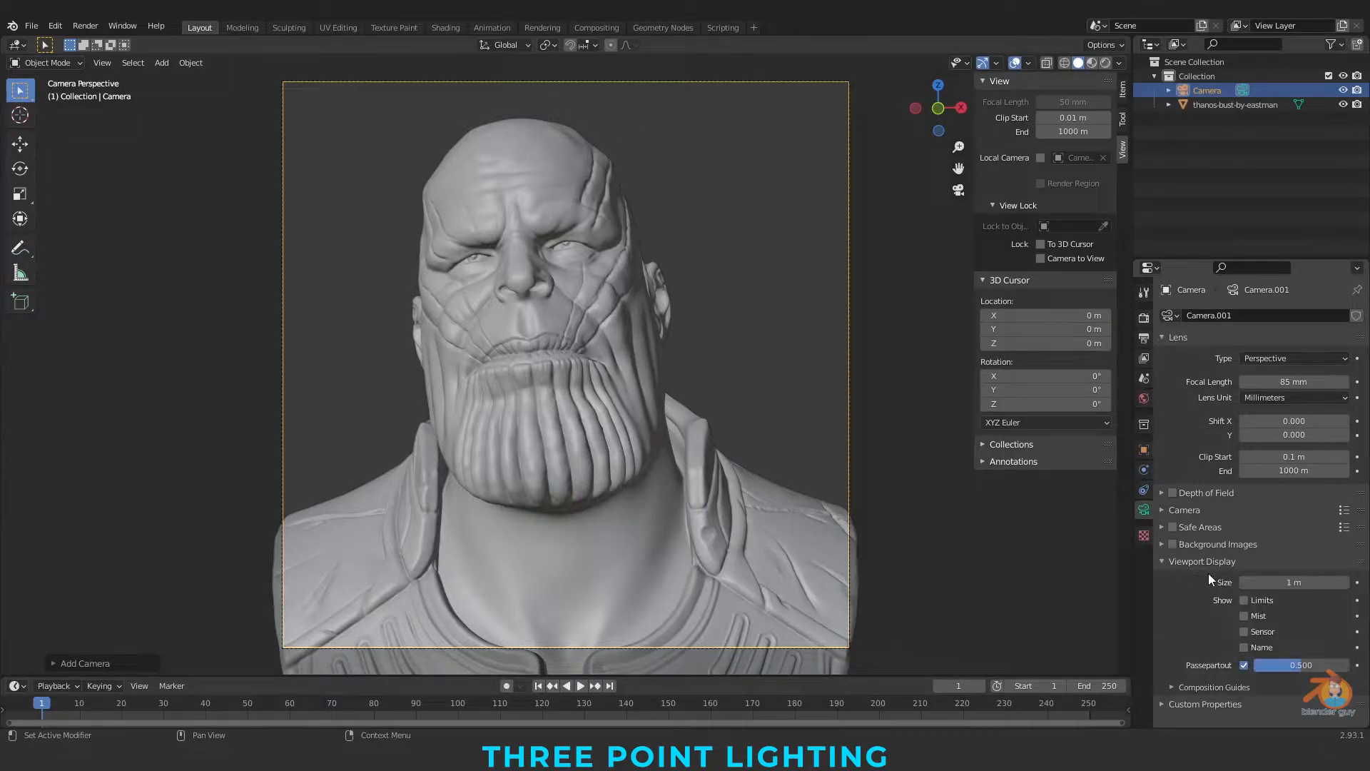
{"action": "left_click_drag", "start_coordinate": [1302, 665], "coordinate": [1350, 671]}
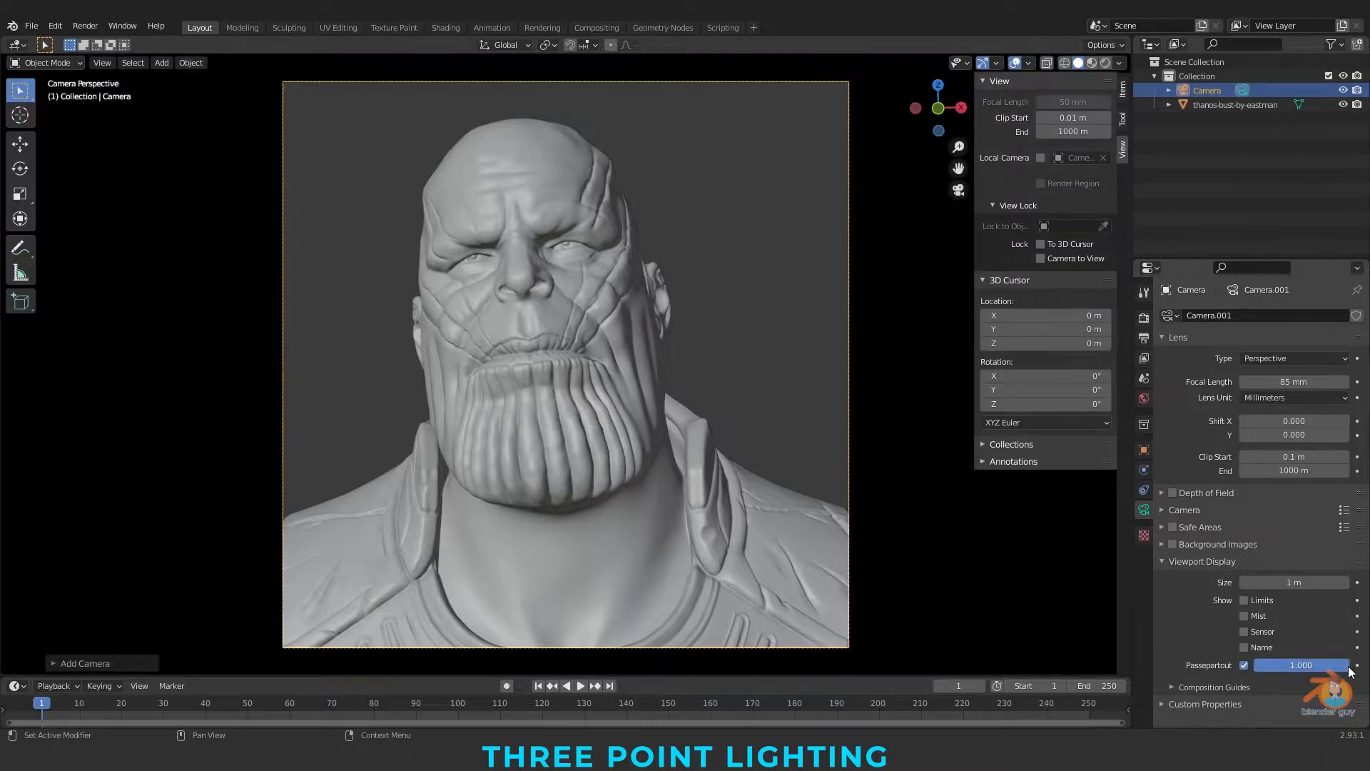
Save the file under the name Three point_lighting and hide the viewport sidebar.
{"action": "left_click", "coordinate": [34, 26]}
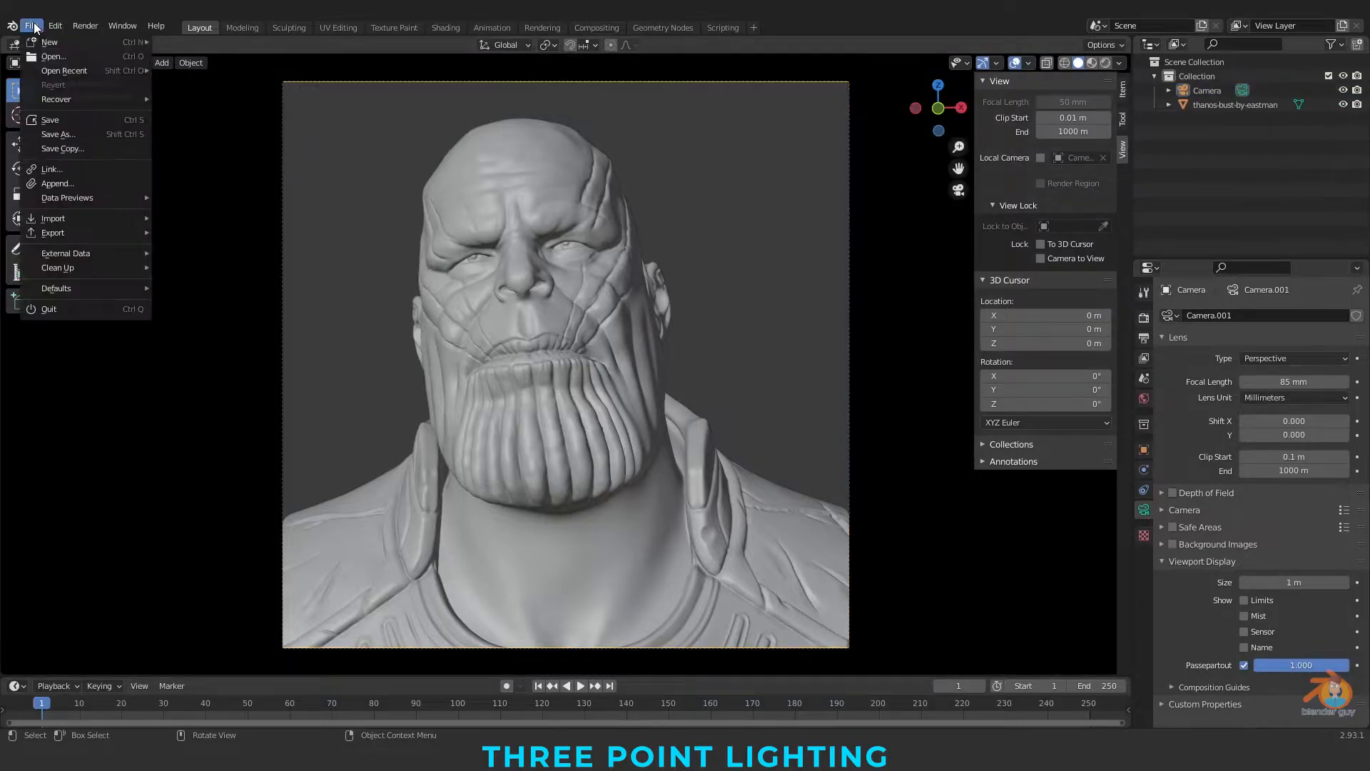
{"action": "left_click", "coordinate": [79, 135]}
{"action": "type", "text": "Three point_lighting"}
{"action": "left_click", "coordinate": [936, 580]}
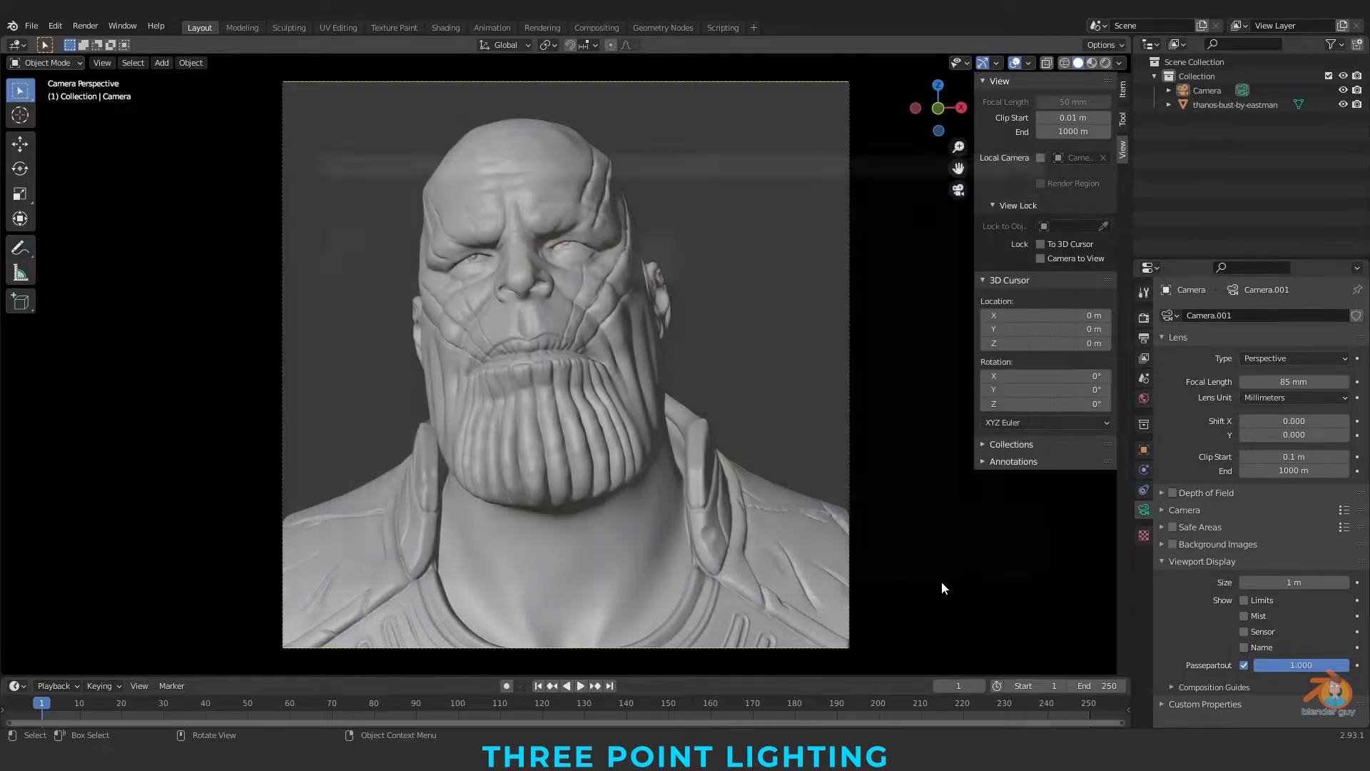
{"action": "key", "text": "n"}
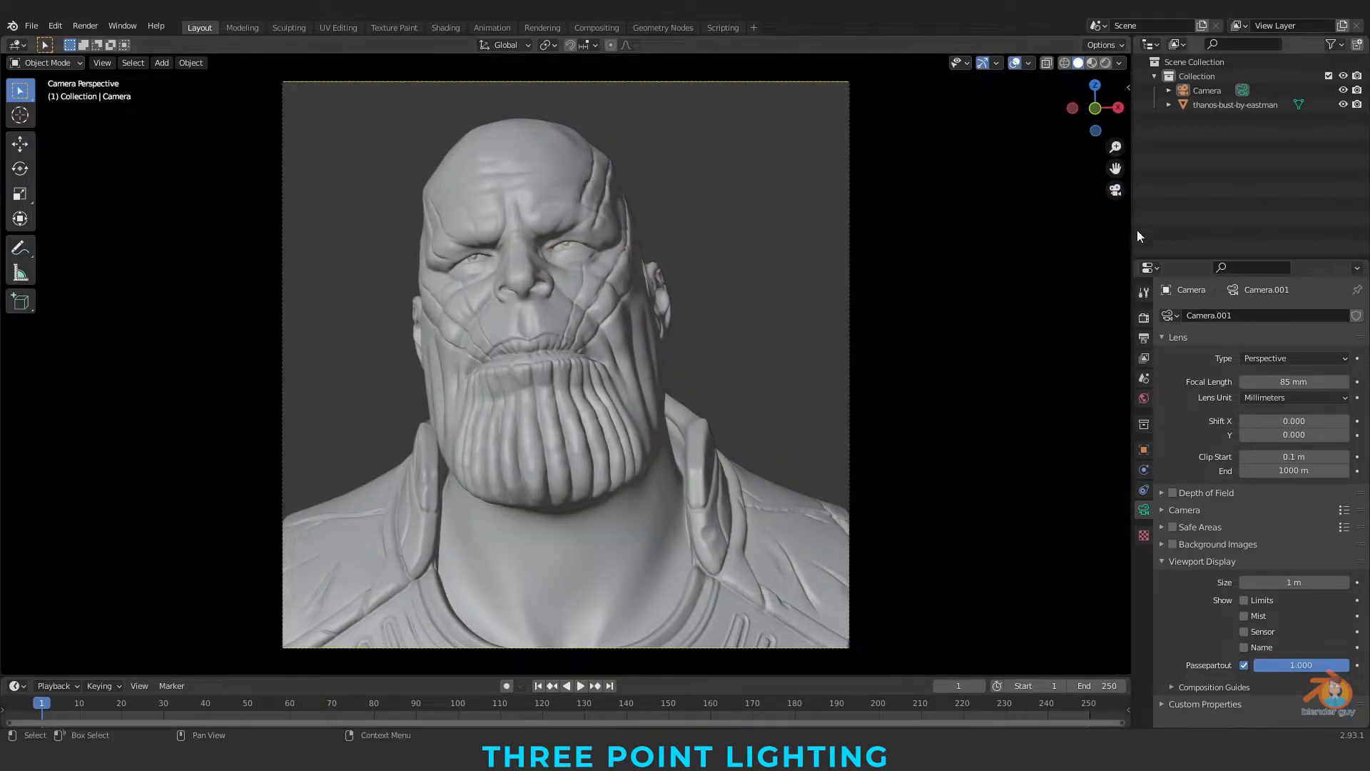
Give the bust a new material named Bust_Mat with a grey base colour of value 0.18.
{"action": "left_click", "coordinate": [523, 307]}
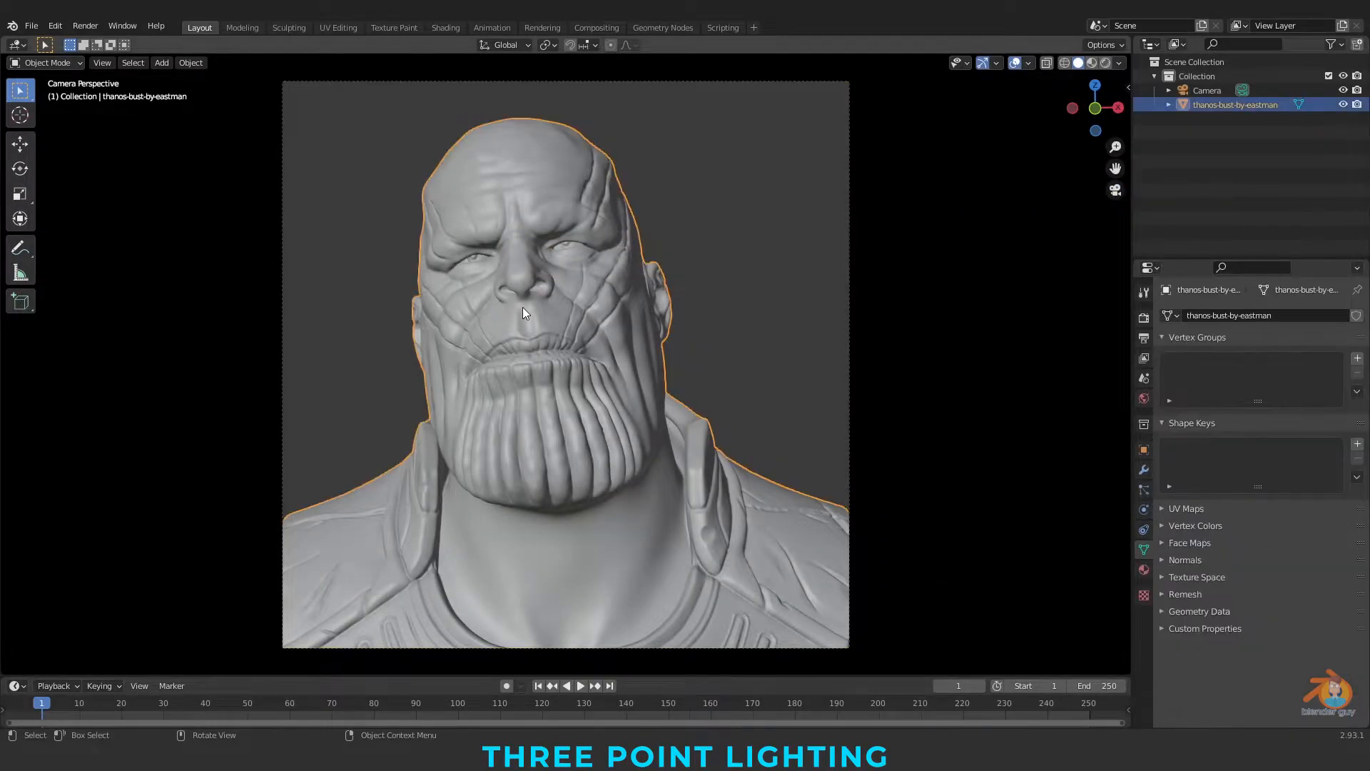
{"action": "left_click", "coordinate": [1143, 570]}
{"action": "left_click", "coordinate": [1259, 376]}
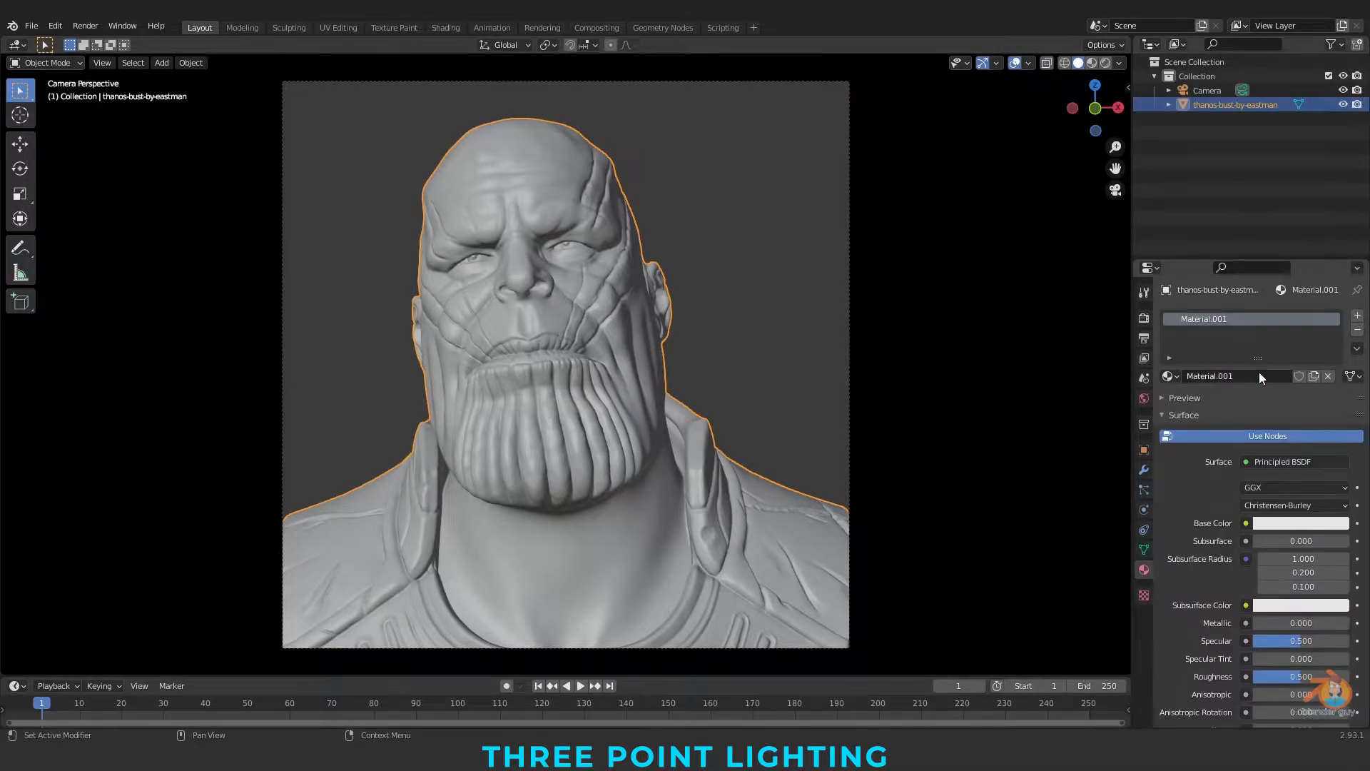
{"action": "left_click", "coordinate": [1330, 524]}
{"action": "left_click", "coordinate": [1282, 486]}
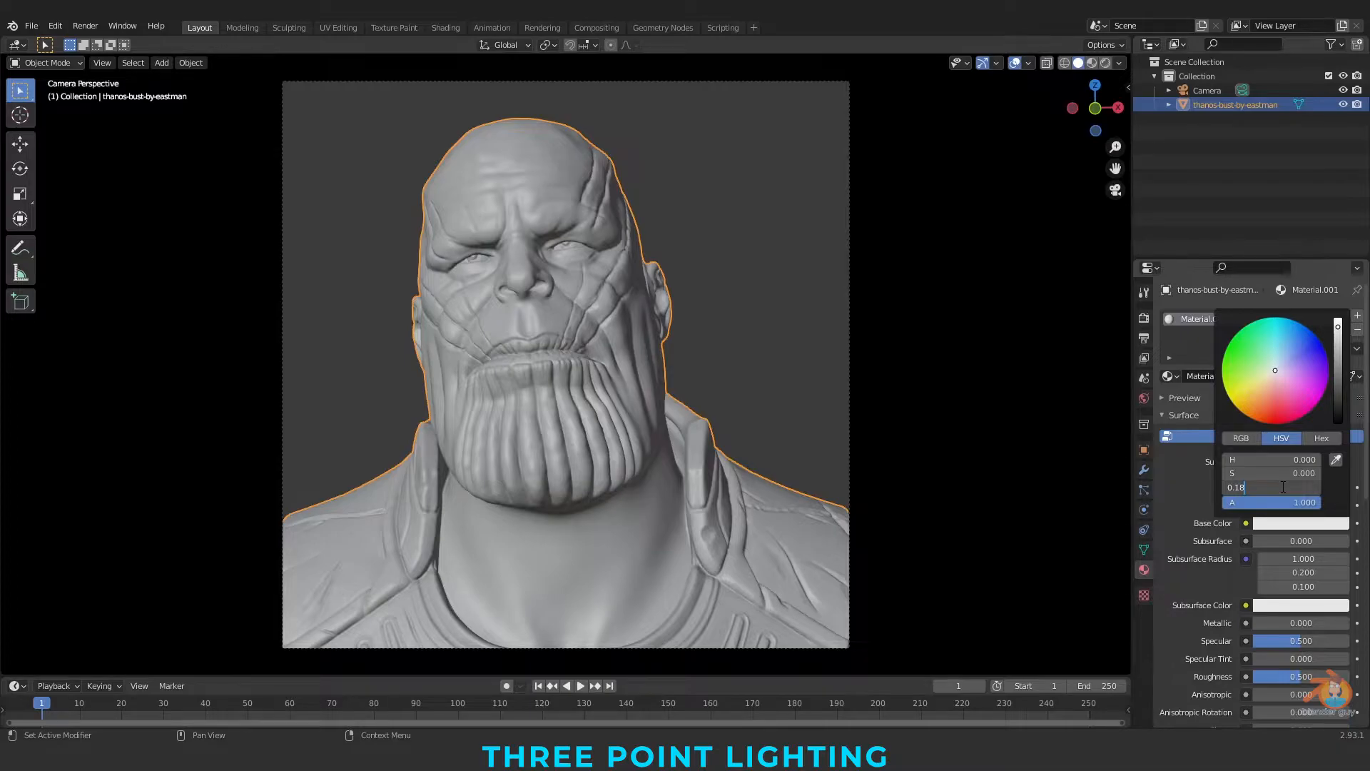
{"action": "key", "text": "Return"}
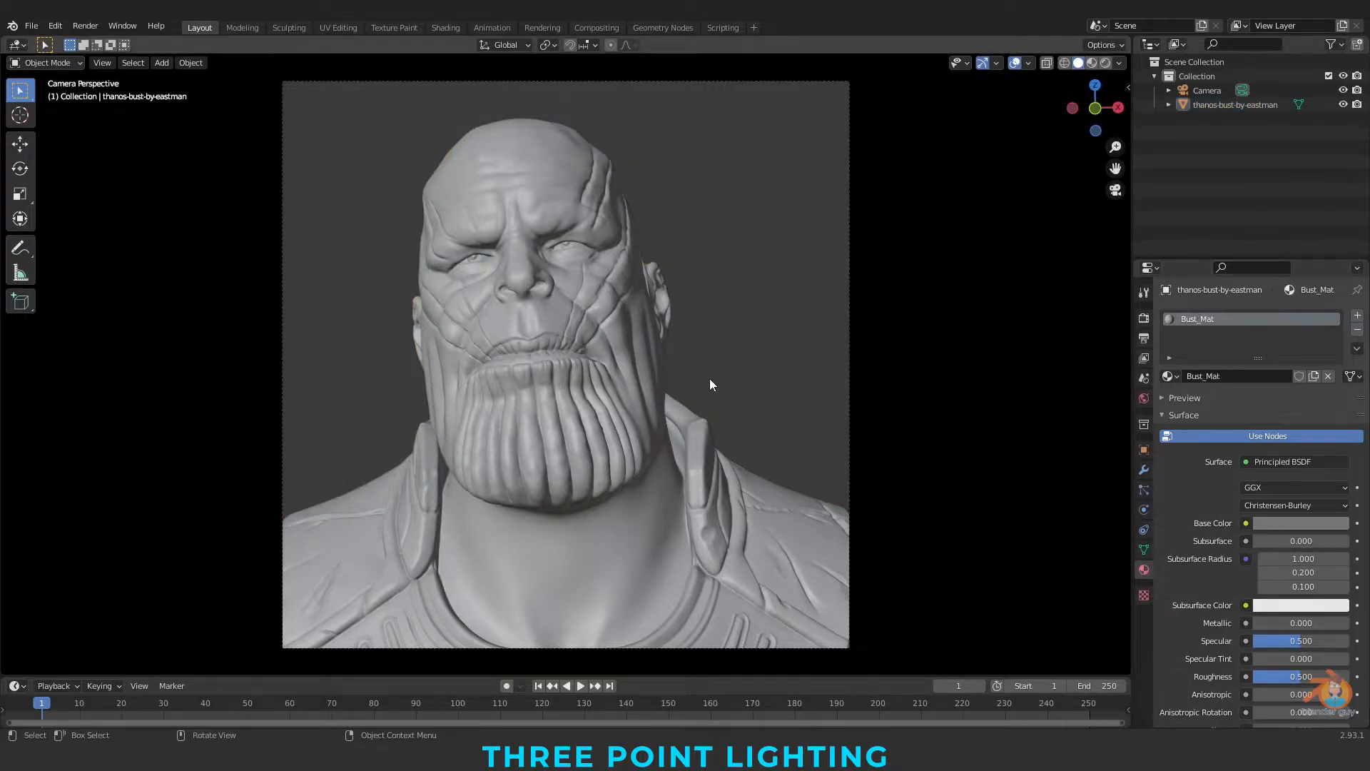
Switch the render engine to Cycles and display the viewport in rendered shading.
{"action": "left_click", "coordinate": [1145, 317]}
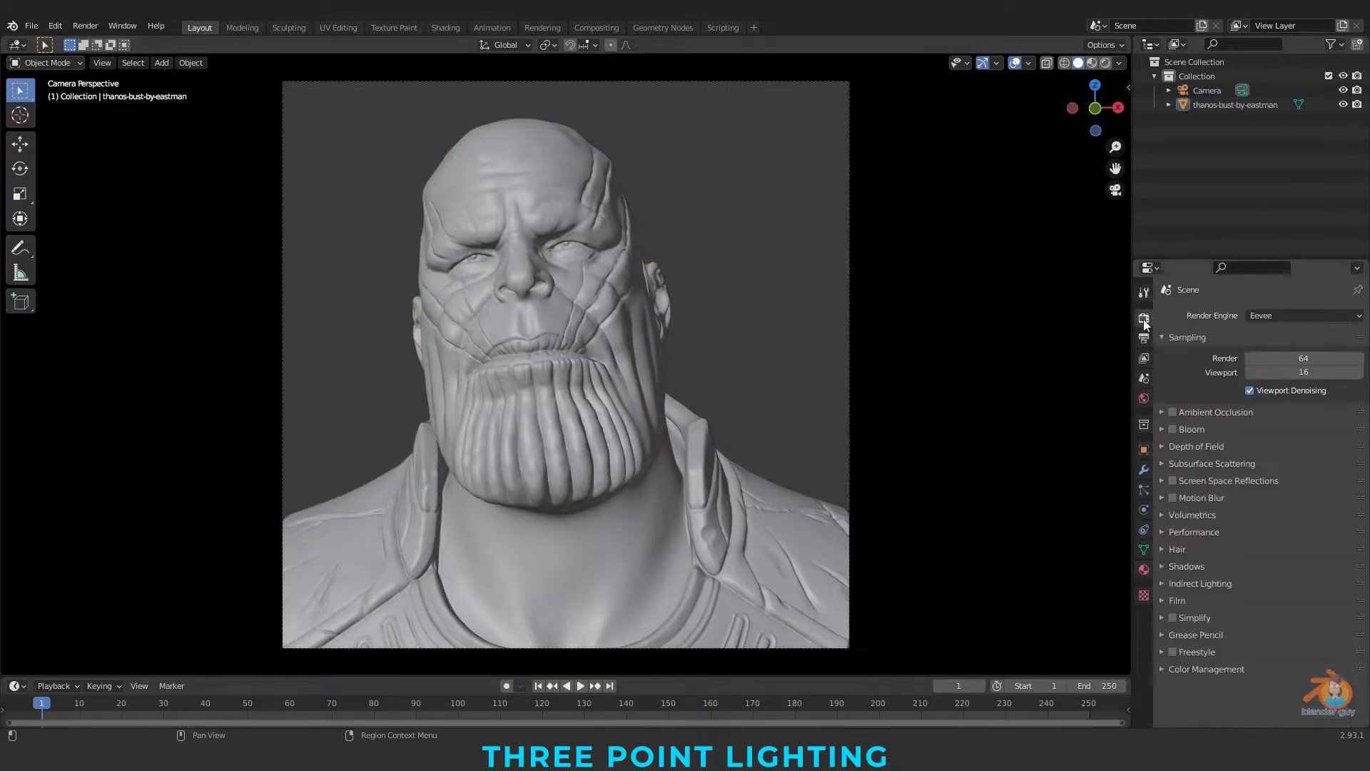
{"action": "left_click", "coordinate": [1282, 315]}
{"action": "left_click", "coordinate": [1271, 366]}
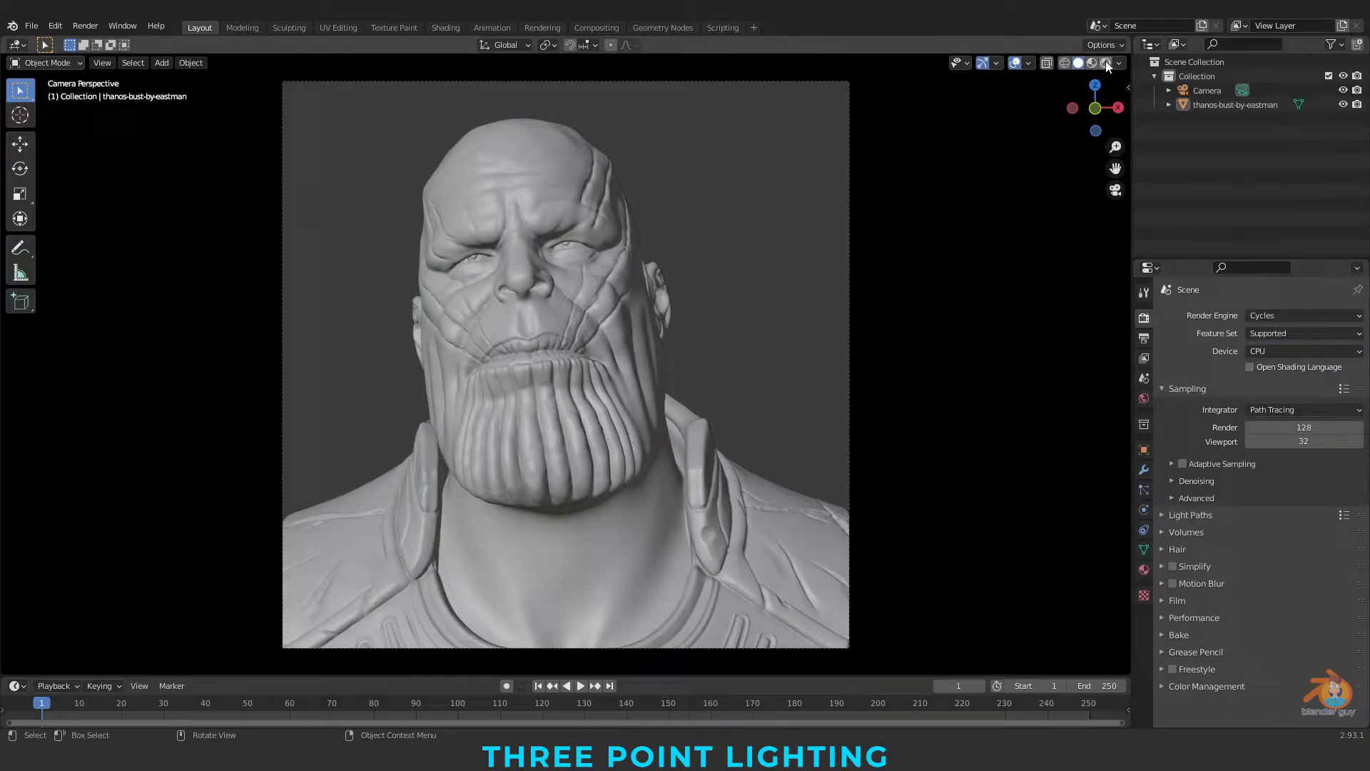
{"action": "left_click", "coordinate": [1106, 63]}
Set the world background strength to 0.
{"action": "left_click", "coordinate": [1144, 569]}
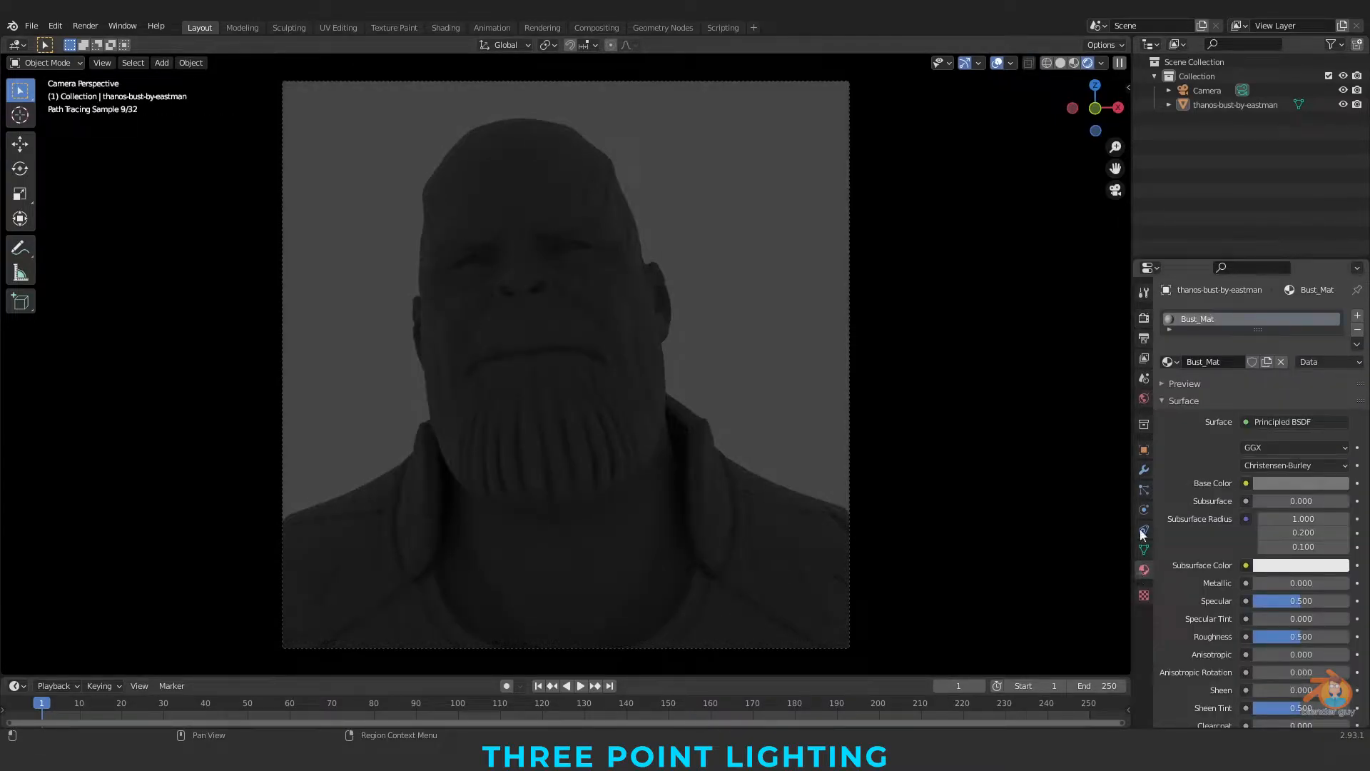
{"action": "left_click", "coordinate": [1144, 398]}
{"action": "left_click", "coordinate": [1309, 420]}
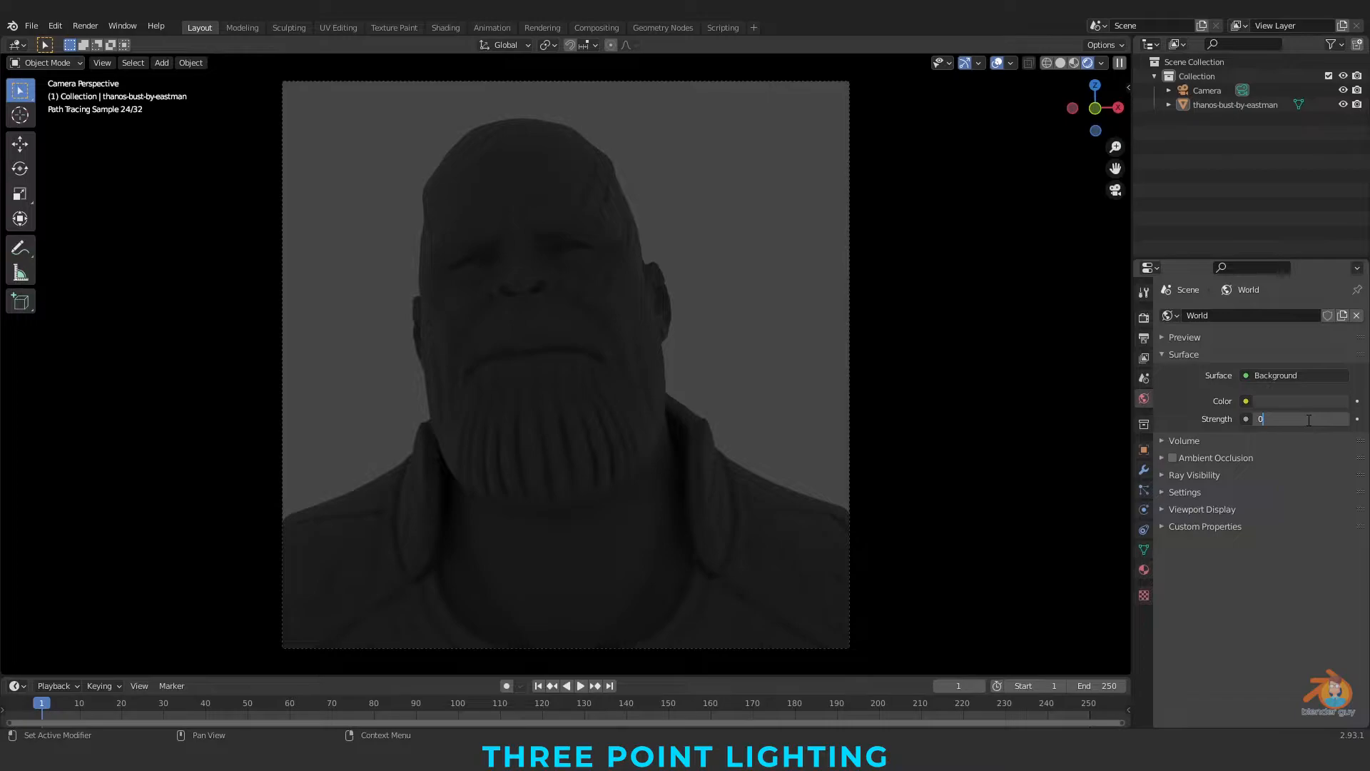
{"action": "key", "text": "Return"}
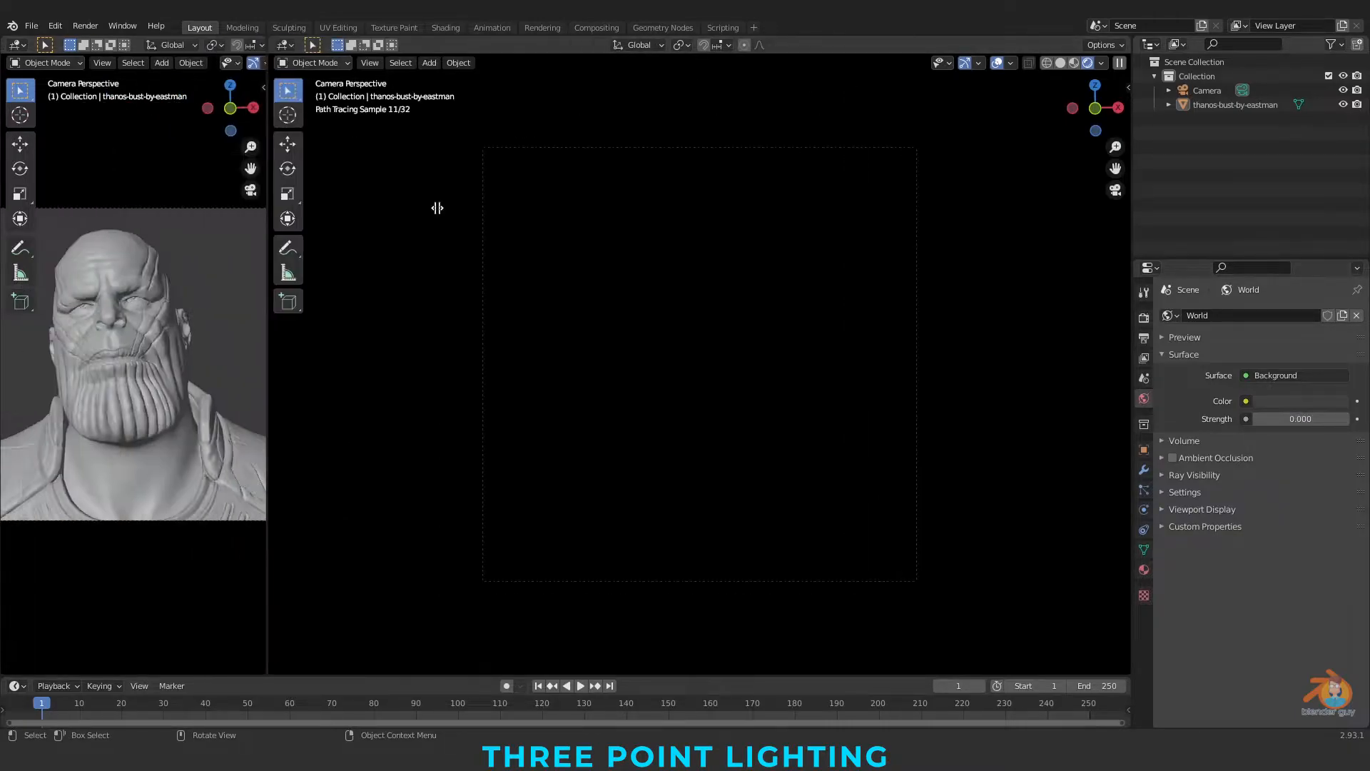
Split the 3D viewport into a free perspective view and a widened, solid-shaded camera view with the frame fitted.
{"action": "mouse_move", "coordinate": [278, 343]}
{"action": "left_mouse_down"}
{"action": "mouse_move", "coordinate": [590, 342]}
{"action": "mouse_move", "coordinate": [550, 343]}
{"action": "left_mouse_up"}
{"action": "mouse_move", "coordinate": [285, 371]}
{"action": "middle_mouse_down"}
{"action": "mouse_move", "coordinate": [114, 366]}
{"action": "mouse_move", "coordinate": [268, 368]}
{"action": "mouse_move", "coordinate": [268, 405]}
{"action": "mouse_move", "coordinate": [249, 383]}
{"action": "middle_mouse_up"}
{"action": "scroll", "coordinate": [311, 434], "scroll_direction": "up", "scroll_amount": 2}
{"action": "scroll", "coordinate": [312, 434], "scroll_direction": "down", "scroll_amount": 3}
{"action": "left_click", "coordinate": [1060, 64]}
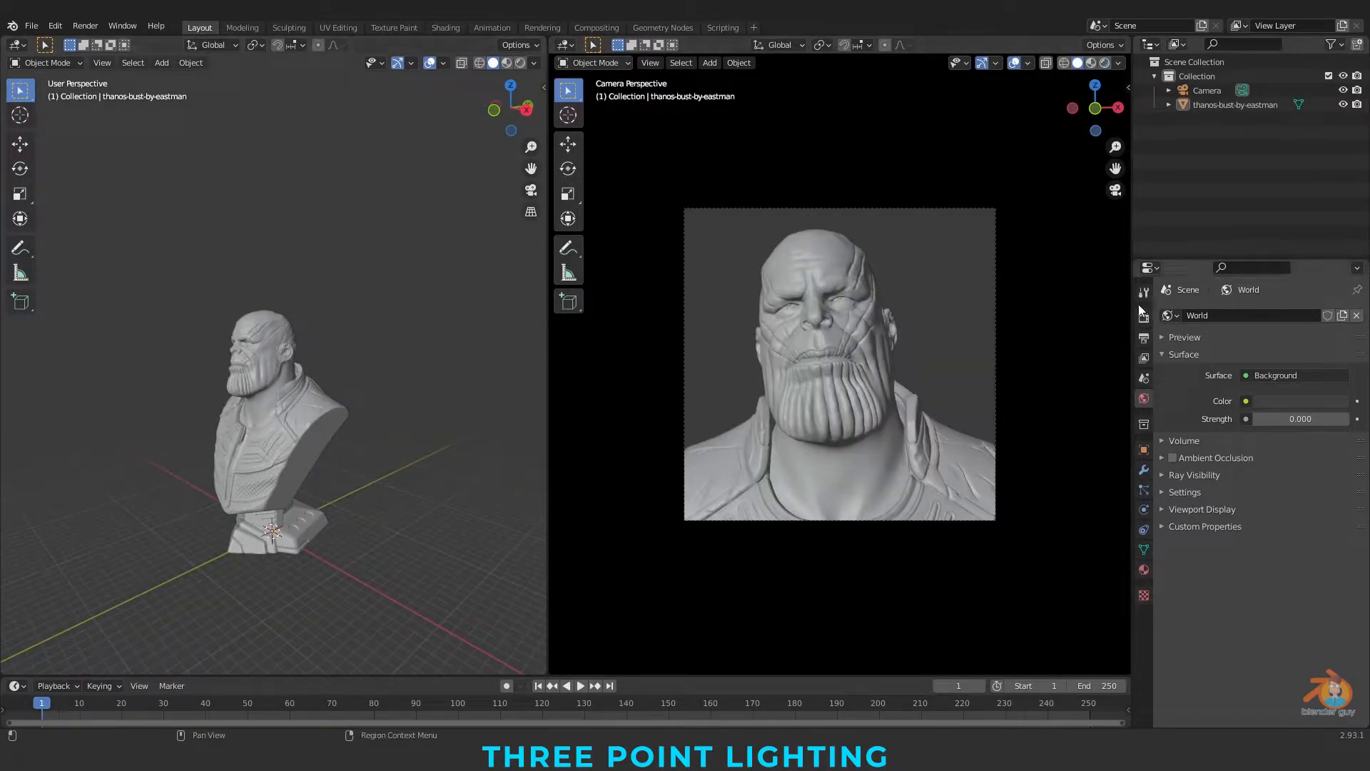
{"action": "left_click_drag", "start_coordinate": [1133, 314], "coordinate": [1190, 321]}
{"action": "key", "text": "Home"}
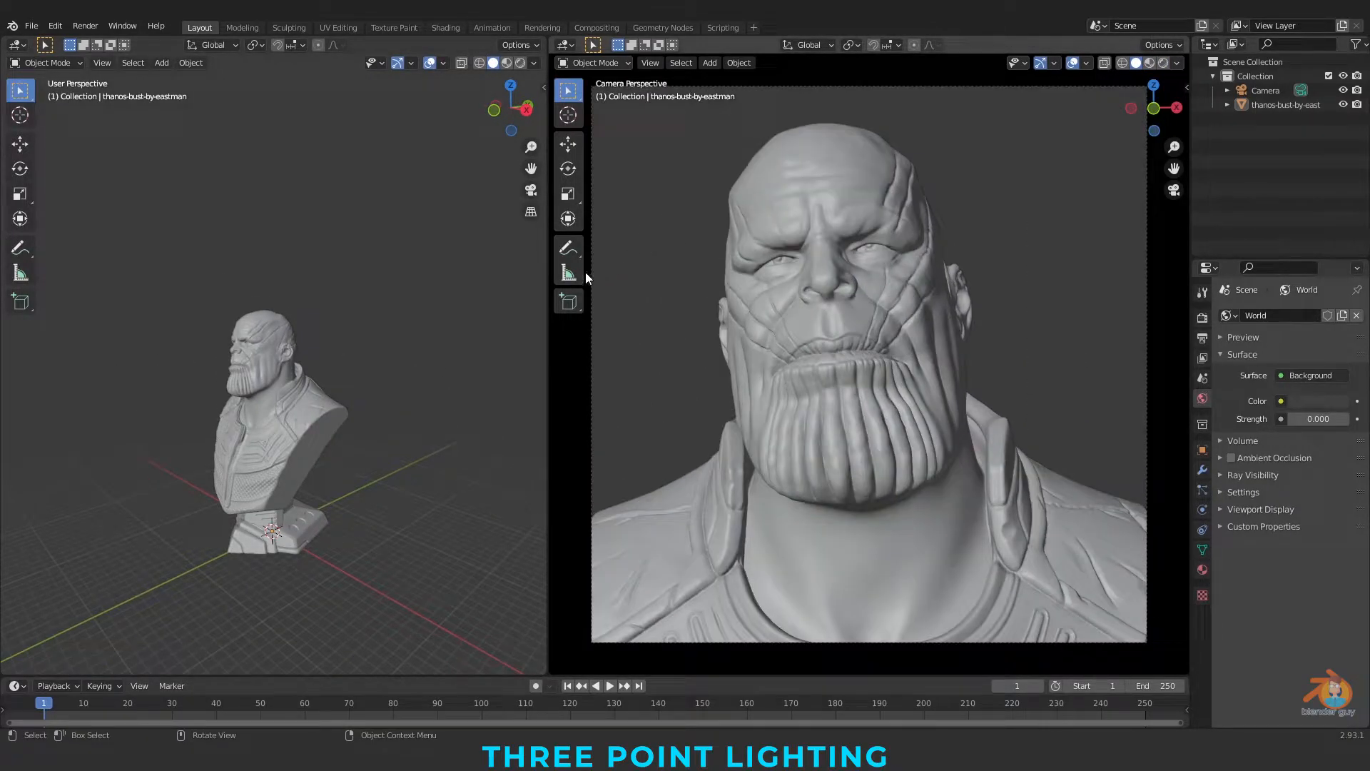
Hide the toolbar, overlays and gizmos in the camera view.
{"action": "key", "text": "t"}
{"action": "left_click", "coordinate": [1073, 63]}
{"action": "left_click", "coordinate": [1041, 63]}
Add an area light to the scene and scale it up to about 147.
{"action": "scroll", "coordinate": [314, 311], "scroll_direction": "down", "scroll_amount": 4}
{"action": "scroll", "coordinate": [314, 311], "scroll_direction": "up", "scroll_amount": 4}
{"action": "middle_click_drag", "start_coordinate": [314, 313], "coordinate": [335, 380]}
{"action": "key", "text": "shift+a"}
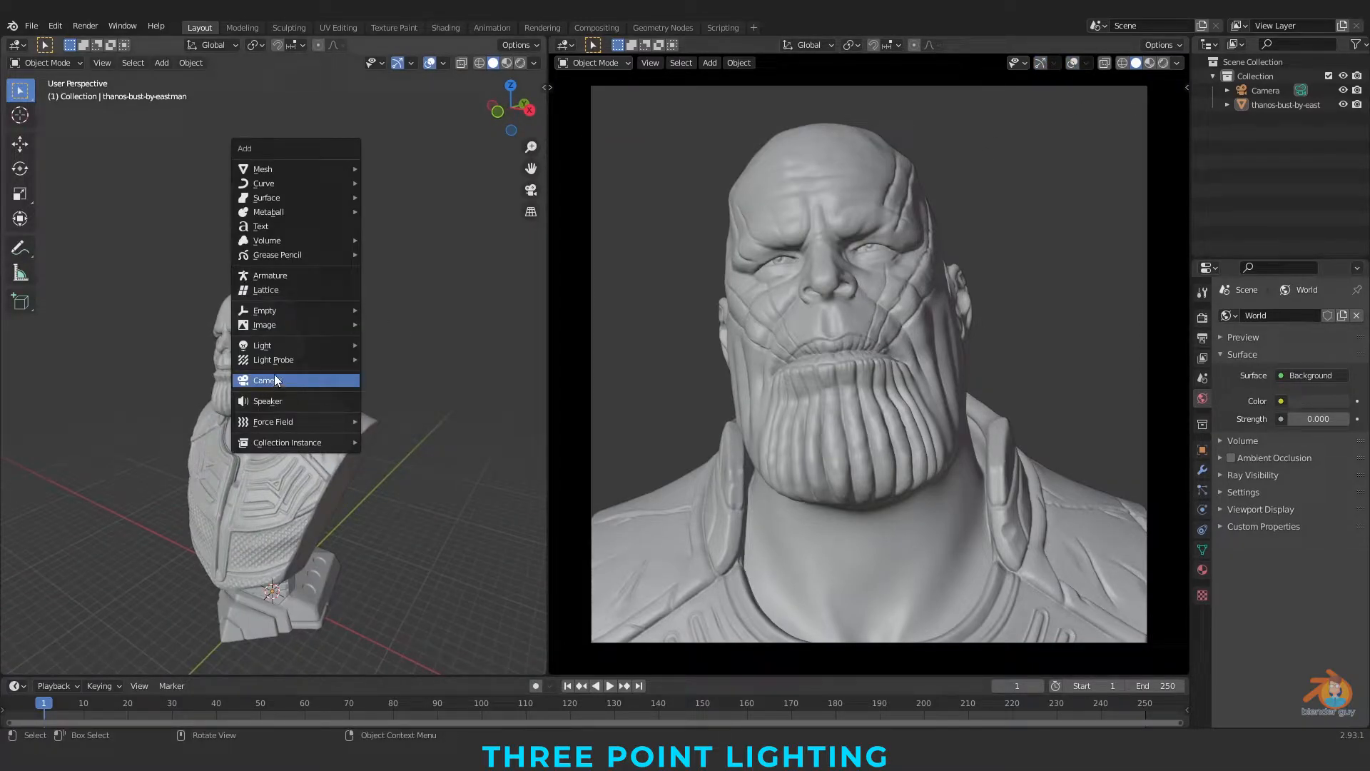
{"action": "mouse_move", "coordinate": [277, 346]}
{"action": "left_click", "coordinate": [409, 394]}
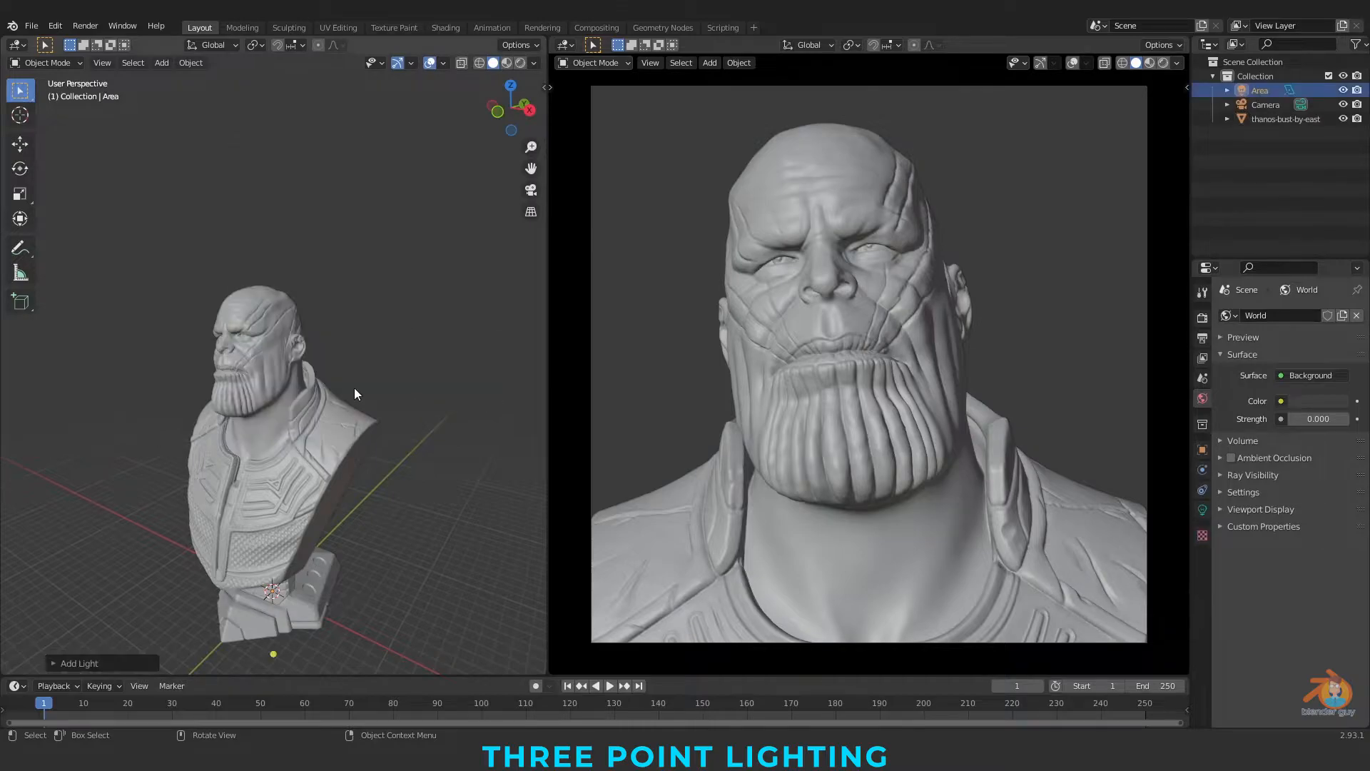
{"action": "scroll", "coordinate": [358, 387], "scroll_direction": "down", "scroll_amount": 4}
{"action": "scroll", "coordinate": [353, 469], "scroll_direction": "up", "scroll_amount": 2}
{"action": "key", "text": "s"}
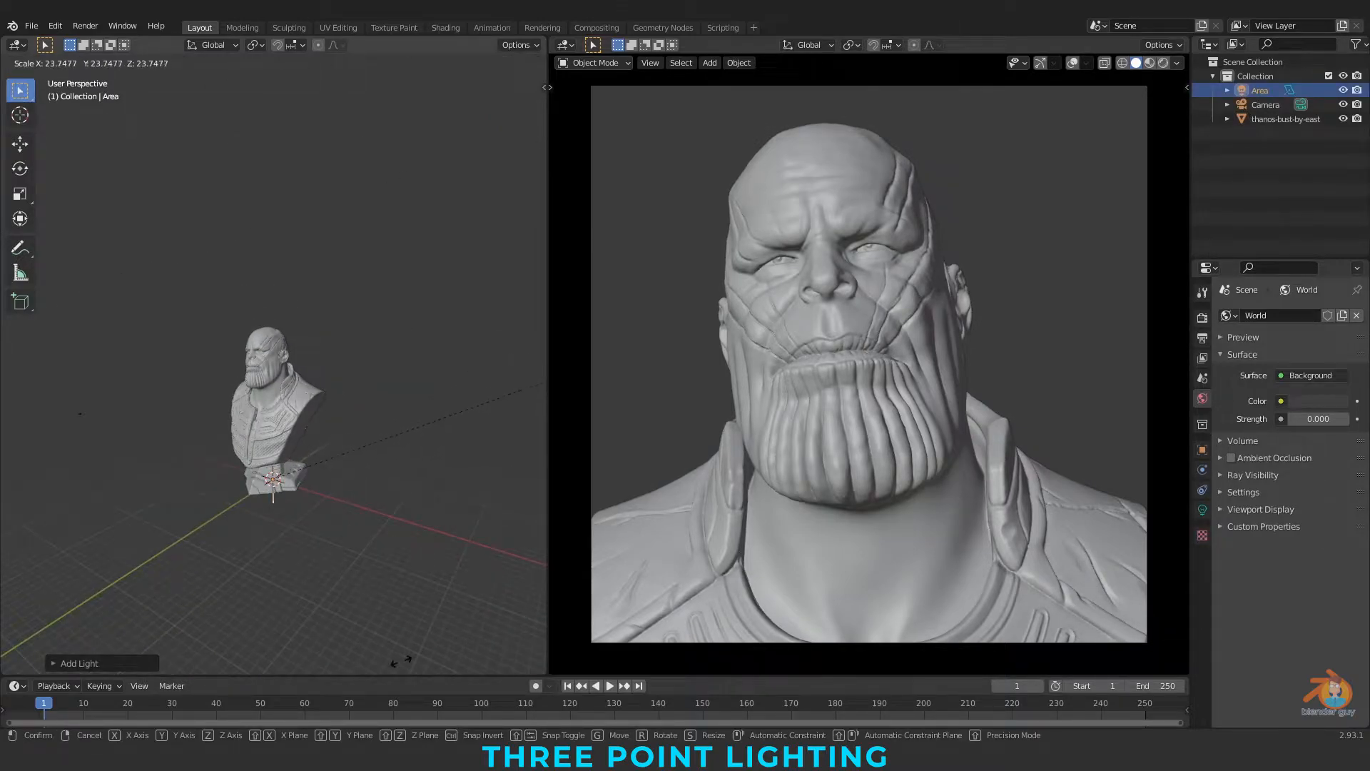
{"action": "left_click", "coordinate": [237, 544]}
Move the area light up and out to a position diagonally in front of the bust.
{"action": "left_click", "coordinate": [20, 144]}
{"action": "left_click_drag", "start_coordinate": [290, 458], "coordinate": [300, 451]}
{"action": "left_click_drag", "start_coordinate": [341, 491], "coordinate": [487, 534]}
{"action": "left_click_drag", "start_coordinate": [426, 464], "coordinate": [450, 271]}
{"action": "middle_click_drag", "start_coordinate": [449, 272], "coordinate": [428, 377]}
{"action": "left_click_drag", "start_coordinate": [457, 349], "coordinate": [350, 410]}
{"action": "middle_click_drag", "start_coordinate": [343, 457], "coordinate": [385, 379]}
Try to rotate the area light freely toward the bust.
{"action": "left_click", "coordinate": [20, 168]}
{"action": "left_click_drag", "start_coordinate": [406, 303], "coordinate": [399, 222]}
{"action": "middle_click_drag", "start_coordinate": [428, 314], "coordinate": [321, 364]}
{"action": "left_click_drag", "start_coordinate": [200, 454], "coordinate": [221, 497]}
{"action": "middle_click_drag", "start_coordinate": [221, 497], "coordinate": [286, 428]}
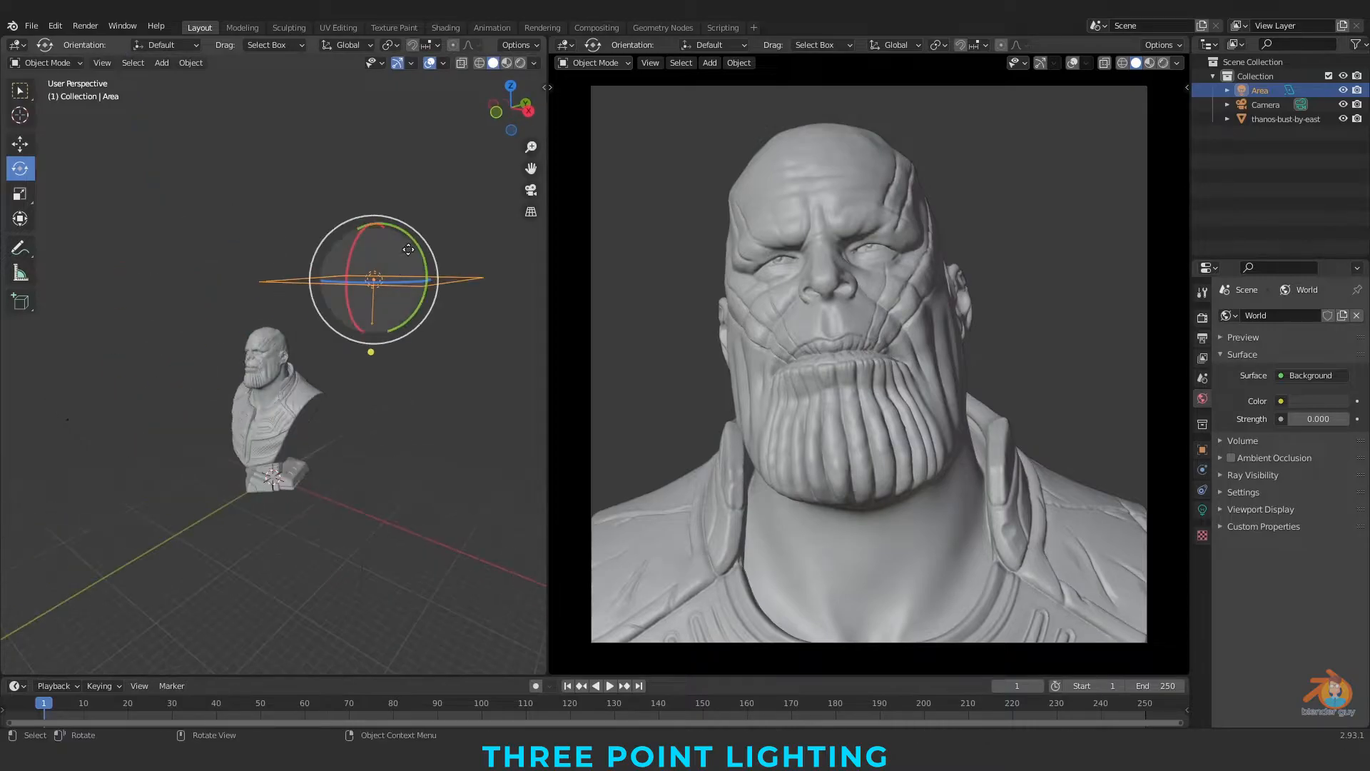
Set the area light's rotation to 90° on Y and 45° on X.
{"action": "left_click", "coordinate": [1202, 450]}
{"action": "left_click", "coordinate": [1293, 418]}
{"action": "type", "text": "90"}
{"action": "key", "text": "Return"}
{"action": "left_click_drag", "start_coordinate": [1304, 404], "coordinate": [1341, 405]}
{"action": "type", "text": "5"}
{"action": "key", "text": "Return"}
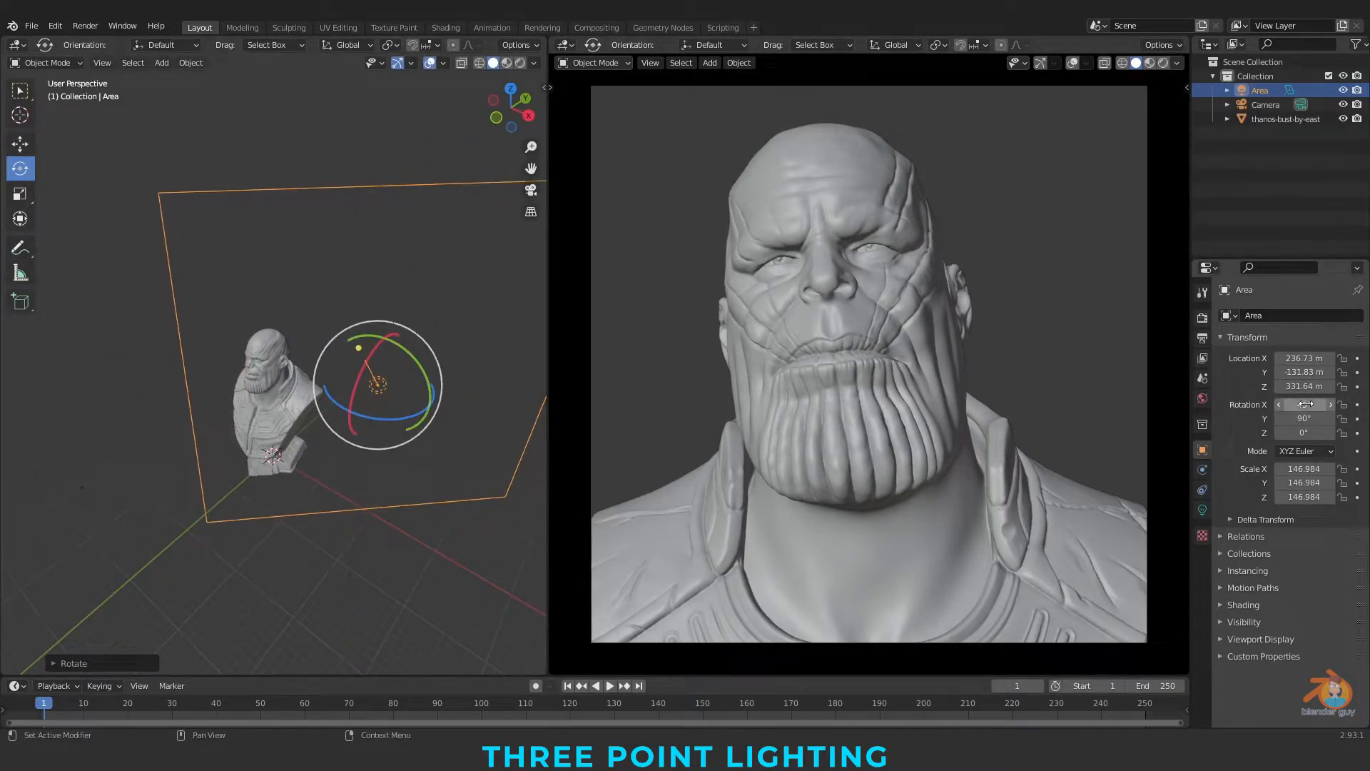
Scale the area light down to about 70.
{"action": "key", "text": "s"}
{"action": "left_click", "coordinate": [355, 408]}
{"action": "mouse_move", "coordinate": [275, 499]}
{"action": "middle_mouse_down"}
{"action": "mouse_move", "coordinate": [336, 461]}
{"action": "mouse_move", "coordinate": [388, 453]}
{"action": "middle_mouse_up"}
Show the camera view in rendered shading and raise the area light's power to 1 MW.
{"action": "left_click", "coordinate": [1163, 63]}
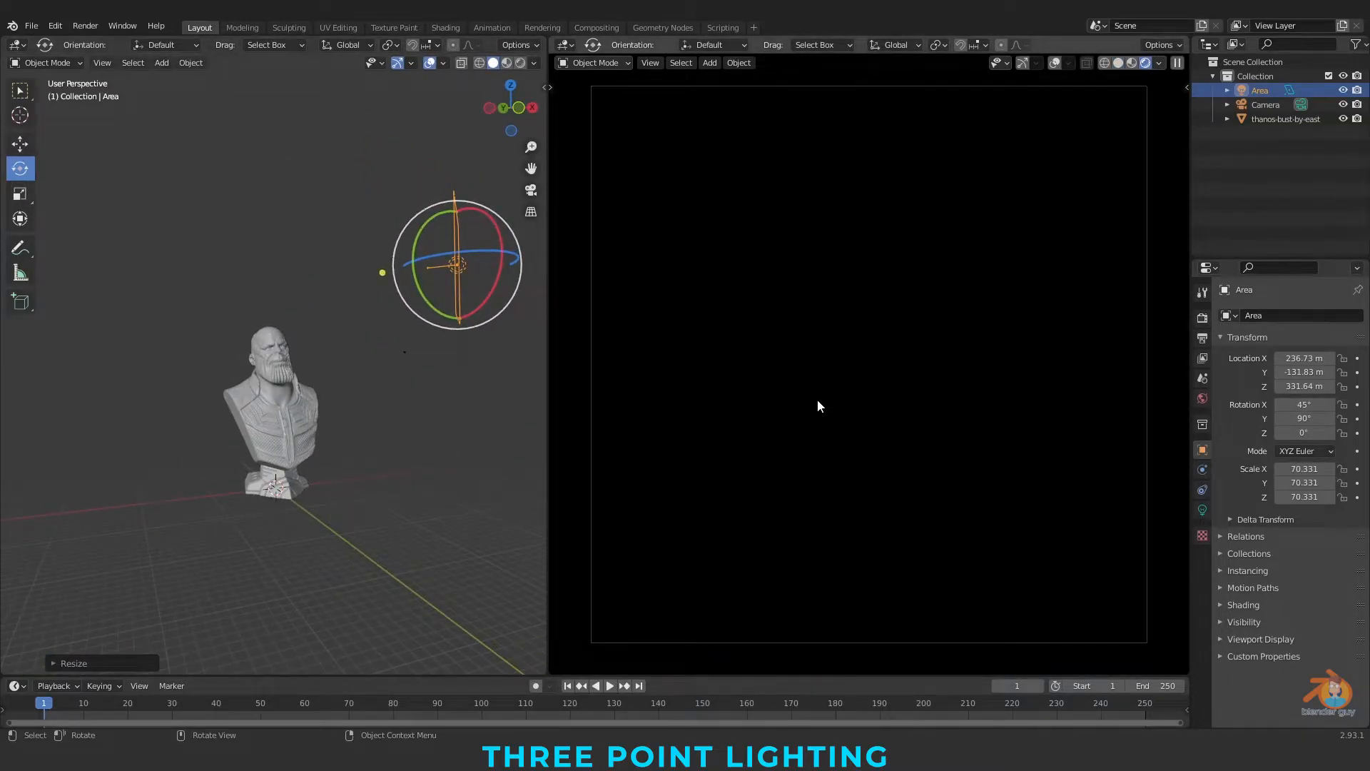
{"action": "left_click", "coordinate": [1203, 510]}
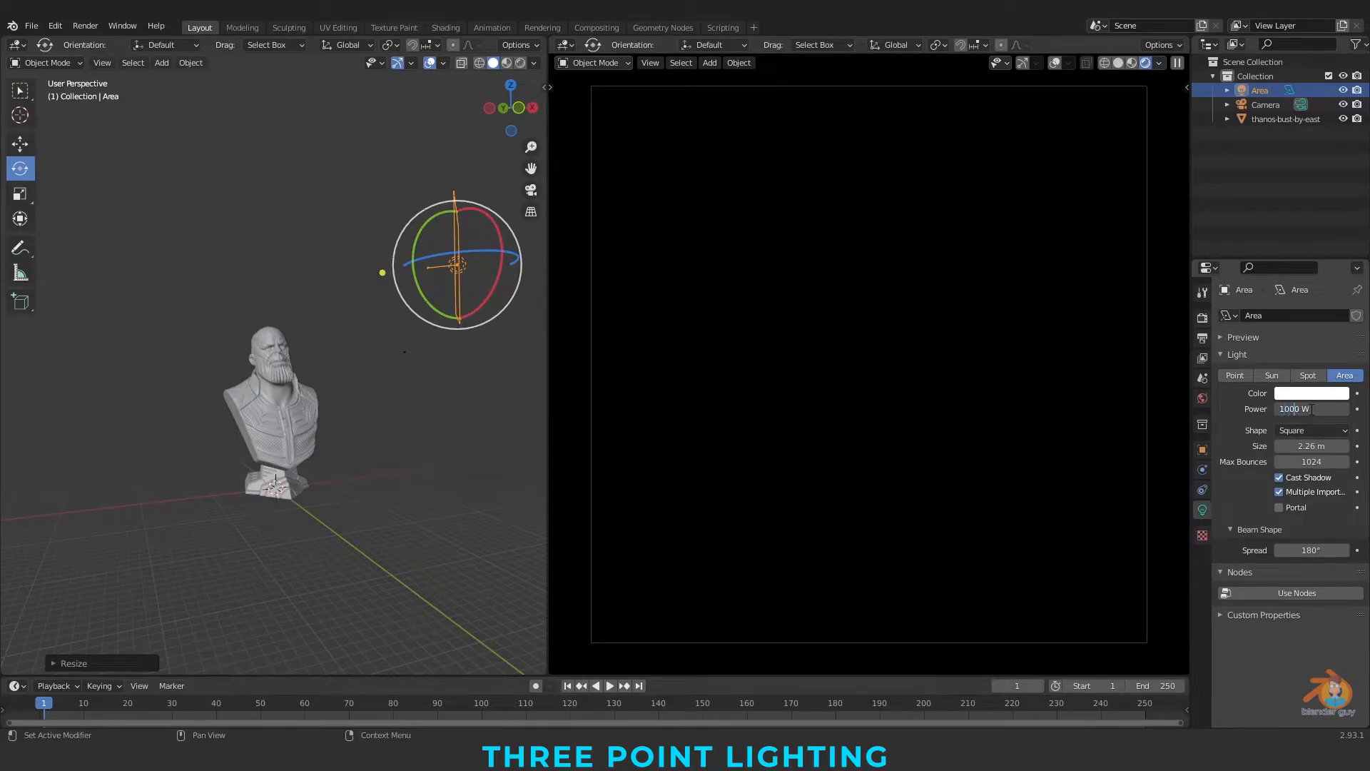
{"action": "type", "text": "100000"}
{"action": "key", "text": "Return"}
{"action": "double_click", "coordinate": [1301, 409]}
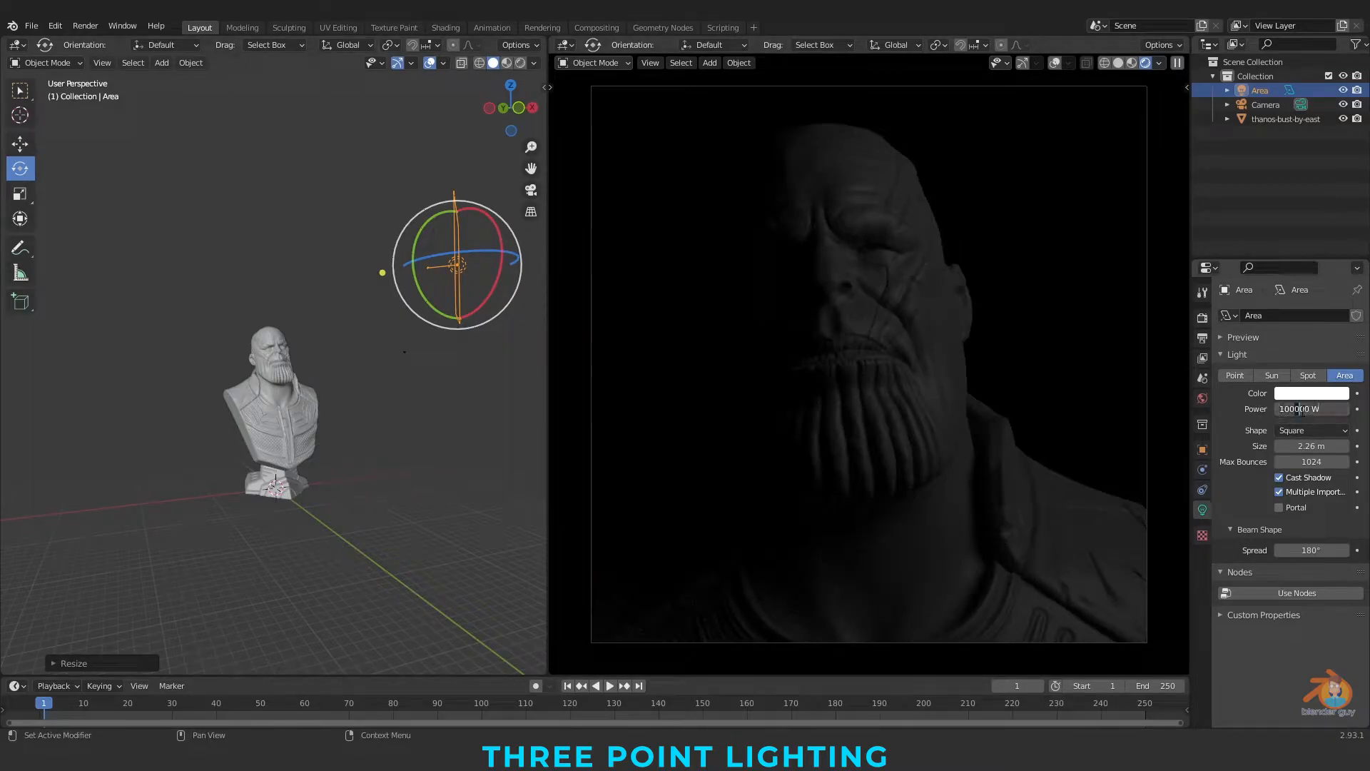
{"action": "type", "text": "0"}
{"action": "key", "text": "Return"}
Lower the area light and fine-tune its position beside the bust.
{"action": "middle_click_drag", "start_coordinate": [428, 457], "coordinate": [357, 306]}
{"action": "key", "text": "shift+space"}
{"action": "key", "text": "g"}
{"action": "left_click_drag", "start_coordinate": [356, 294], "coordinate": [355, 355]}
{"action": "middle_click_drag", "start_coordinate": [349, 379], "coordinate": [283, 464]}
{"action": "left_click", "coordinate": [512, 100]}
{"action": "scroll", "coordinate": [321, 492], "scroll_direction": "up", "scroll_amount": 3}
{"action": "left_click_drag", "start_coordinate": [391, 419], "coordinate": [402, 434]}
{"action": "scroll", "coordinate": [384, 507], "scroll_direction": "down", "scroll_amount": 3}
{"action": "scroll", "coordinate": [294, 469], "scroll_direction": "up", "scroll_amount": 4}
{"action": "middle_click_drag", "start_coordinate": [382, 507], "coordinate": [357, 464]}
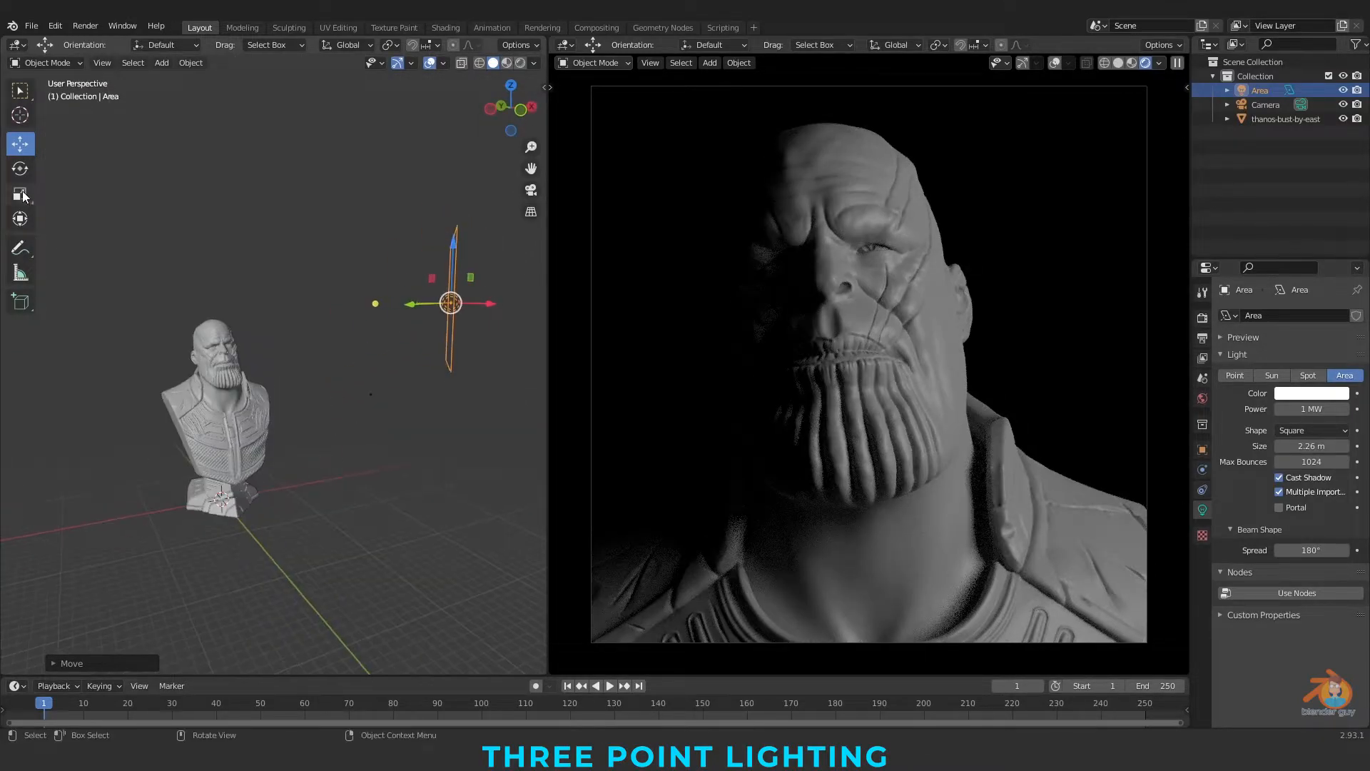
Rotate the area light freely so that it tilts down toward the bust's face.
{"action": "left_click", "coordinate": [23, 171]}
{"action": "middle_click_drag", "start_coordinate": [428, 236], "coordinate": [228, 364]}
{"action": "left_click_drag", "start_coordinate": [437, 489], "coordinate": [199, 471]}
{"action": "scroll", "coordinate": [198, 471], "scroll_direction": "up", "scroll_amount": 5}
{"action": "middle_click_drag", "start_coordinate": [198, 471], "coordinate": [301, 499]}
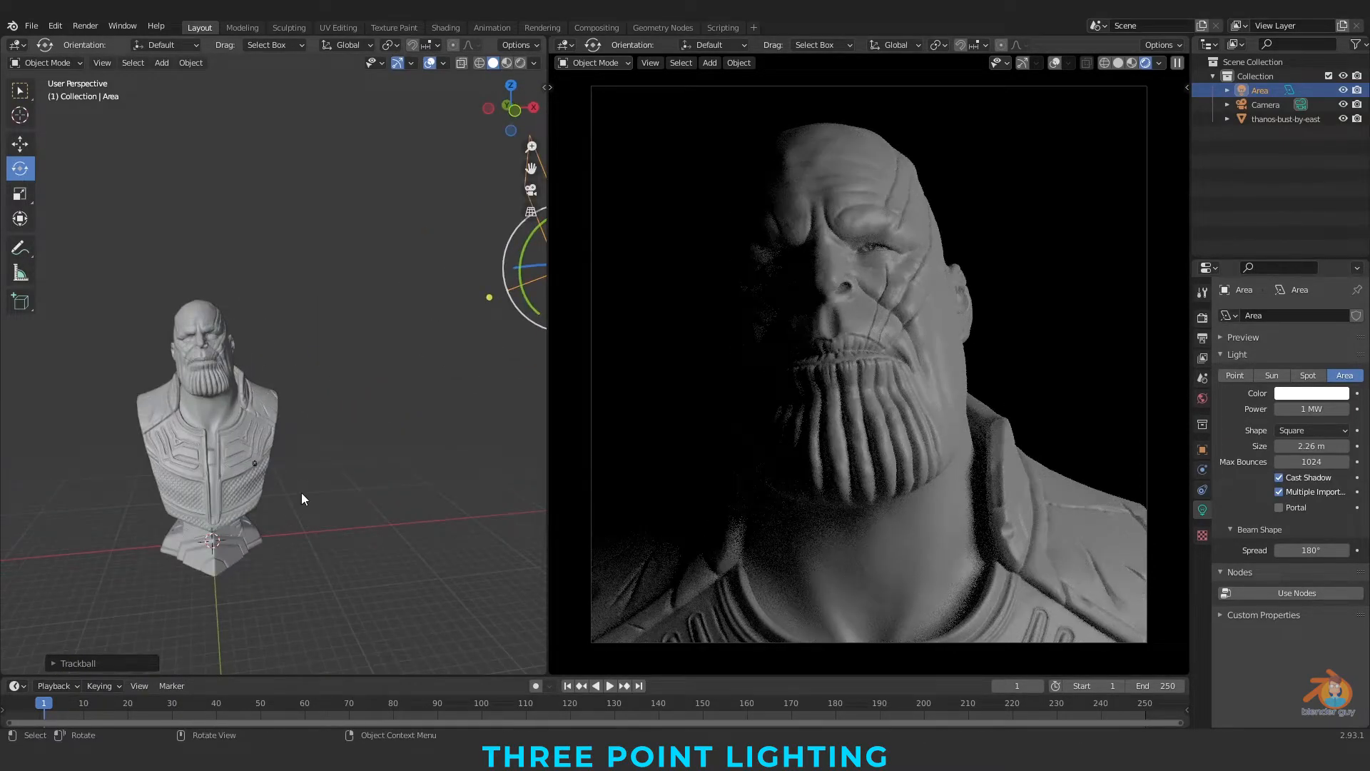
Rename the area light to KEY_LIGHT.
{"action": "double_click", "coordinate": [1261, 90]}
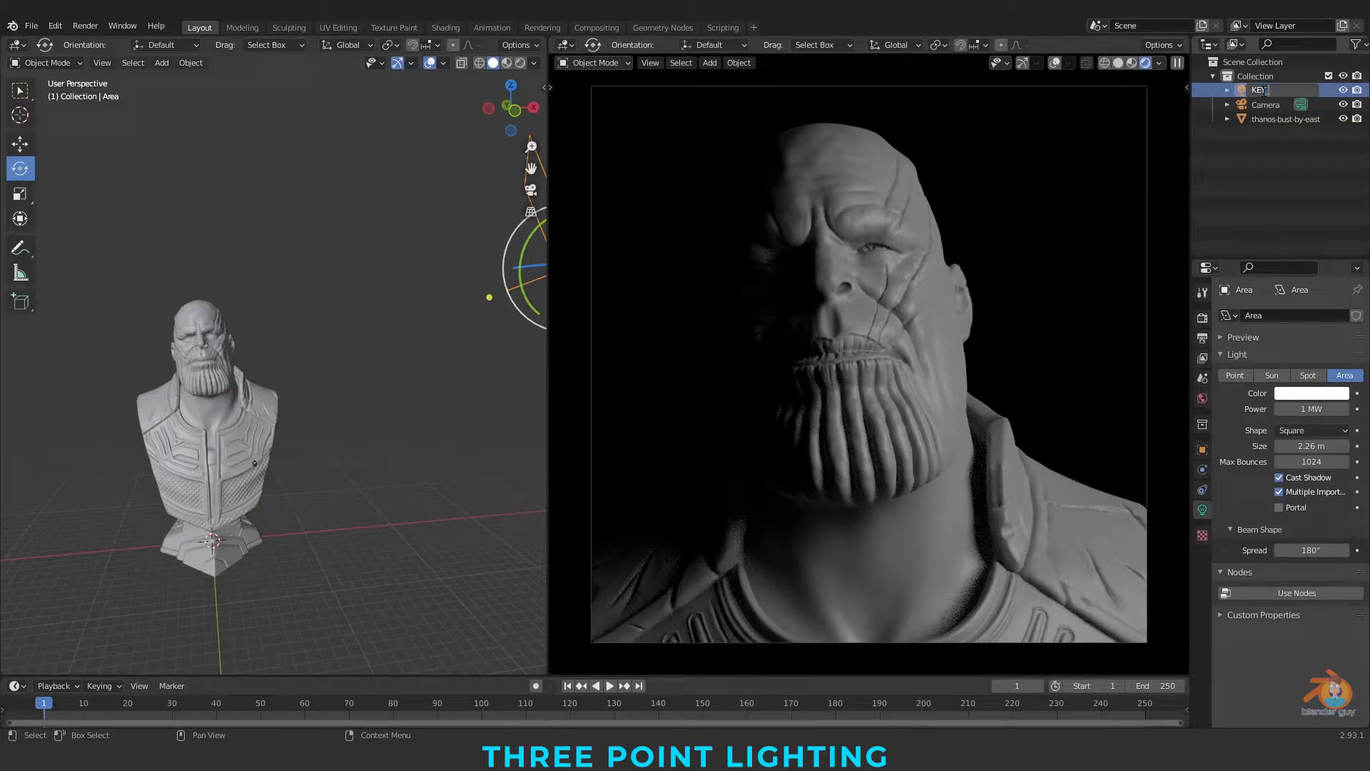
{"action": "type", "text": "KEY_LIGHT"}
{"action": "key", "text": "Return"}
Duplicate the key light and move the copy along X to the opposite side of the bust.
{"action": "scroll", "coordinate": [269, 346], "scroll_direction": "down", "scroll_amount": 3}
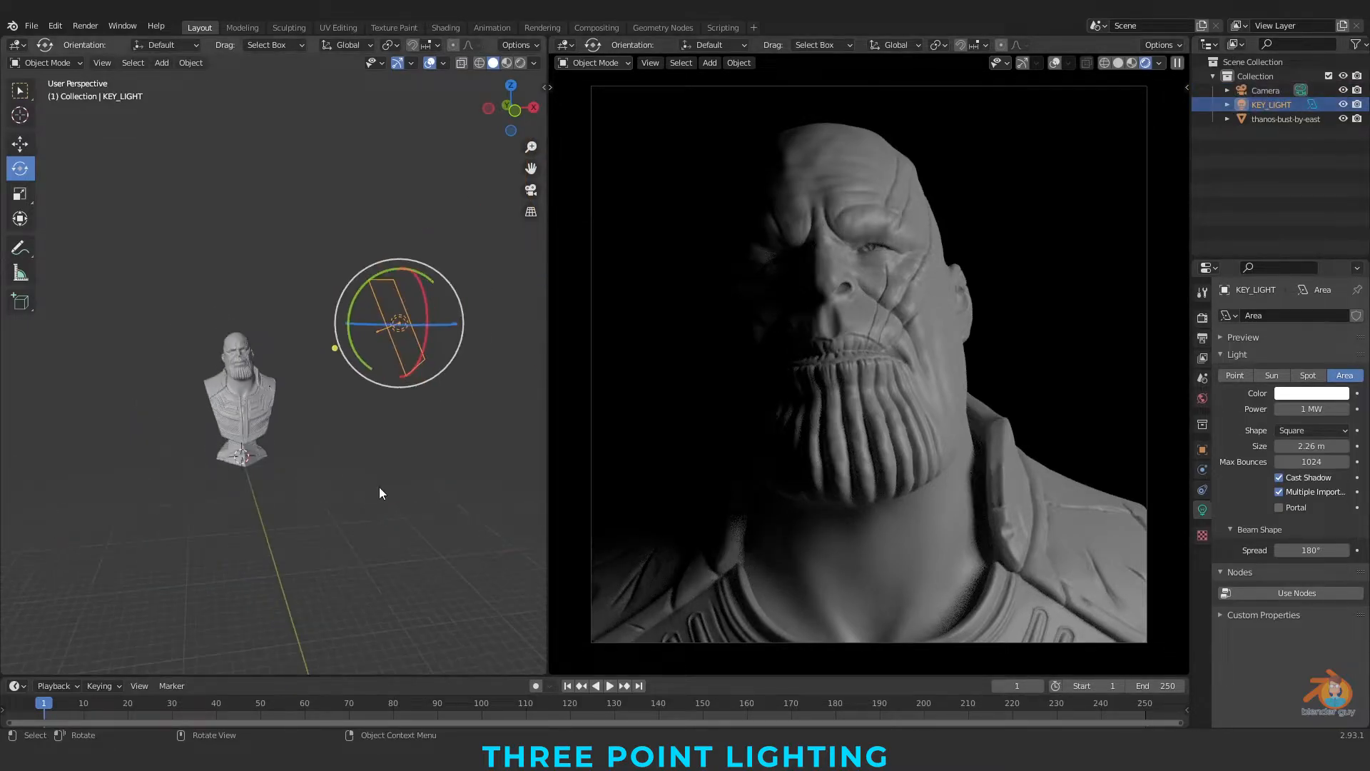
{"action": "middle_click_drag", "start_coordinate": [345, 474], "coordinate": [284, 575]}
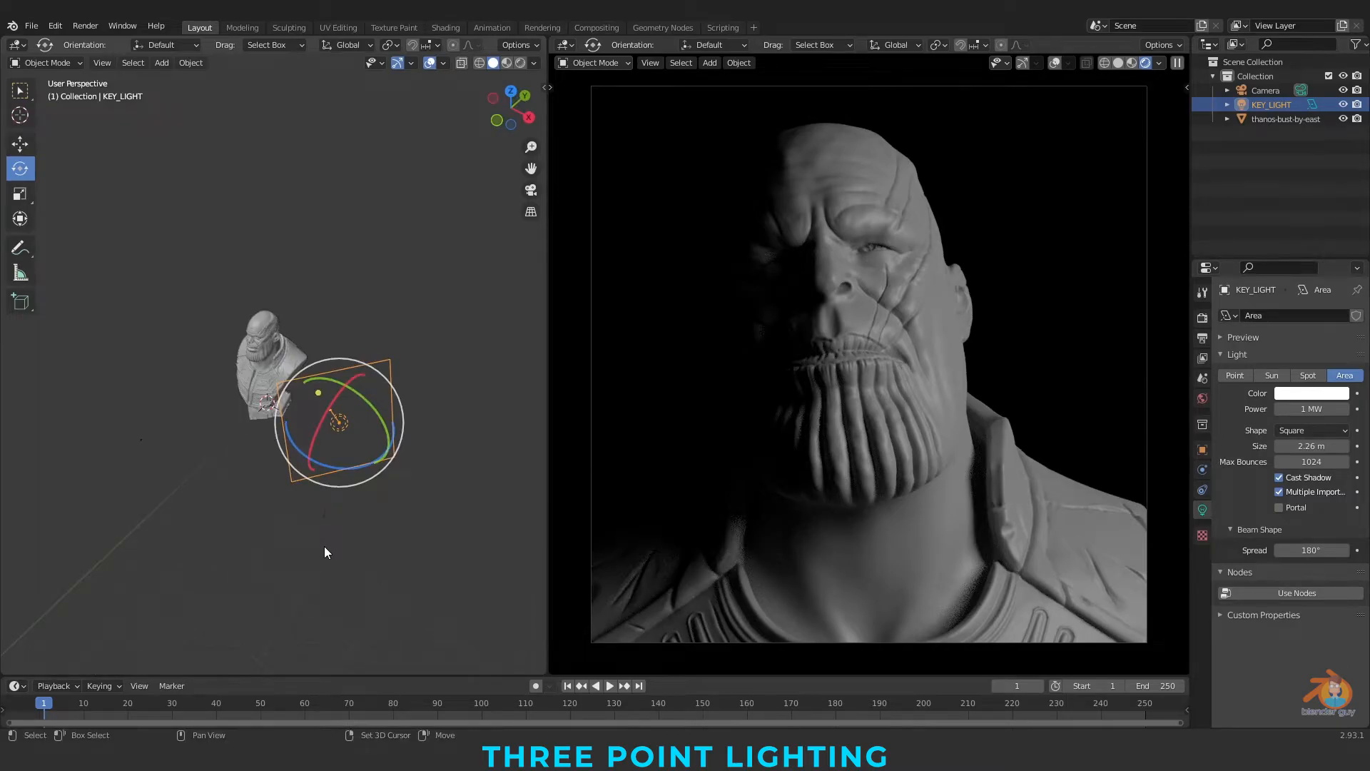
{"action": "key", "text": "shift+d"}
{"action": "left_click", "coordinate": [324, 546]}
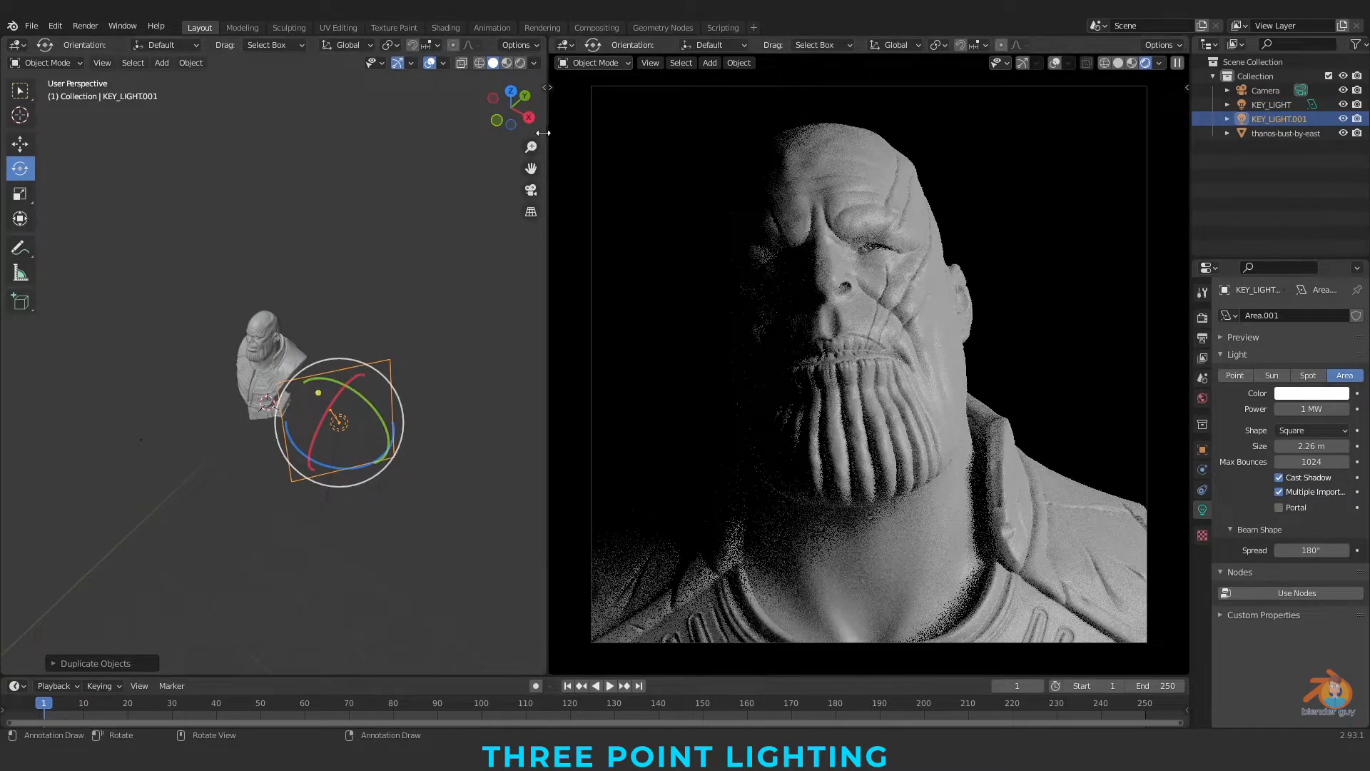
{"action": "key", "text": "KP_7"}
{"action": "key", "text": "shift+space"}
{"action": "key", "text": "s"}
{"action": "left_click", "coordinate": [20, 145]}
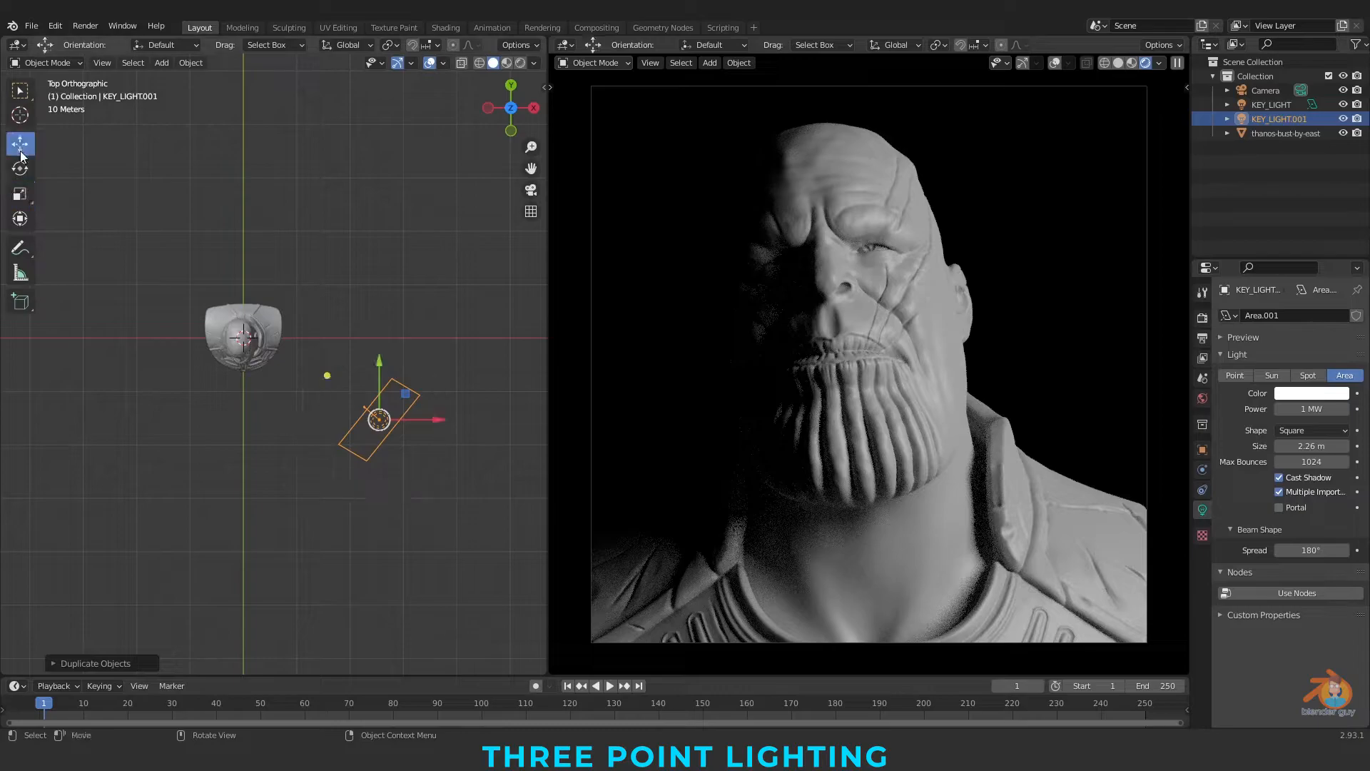
{"action": "left_click_drag", "start_coordinate": [432, 419], "coordinate": [214, 421]}
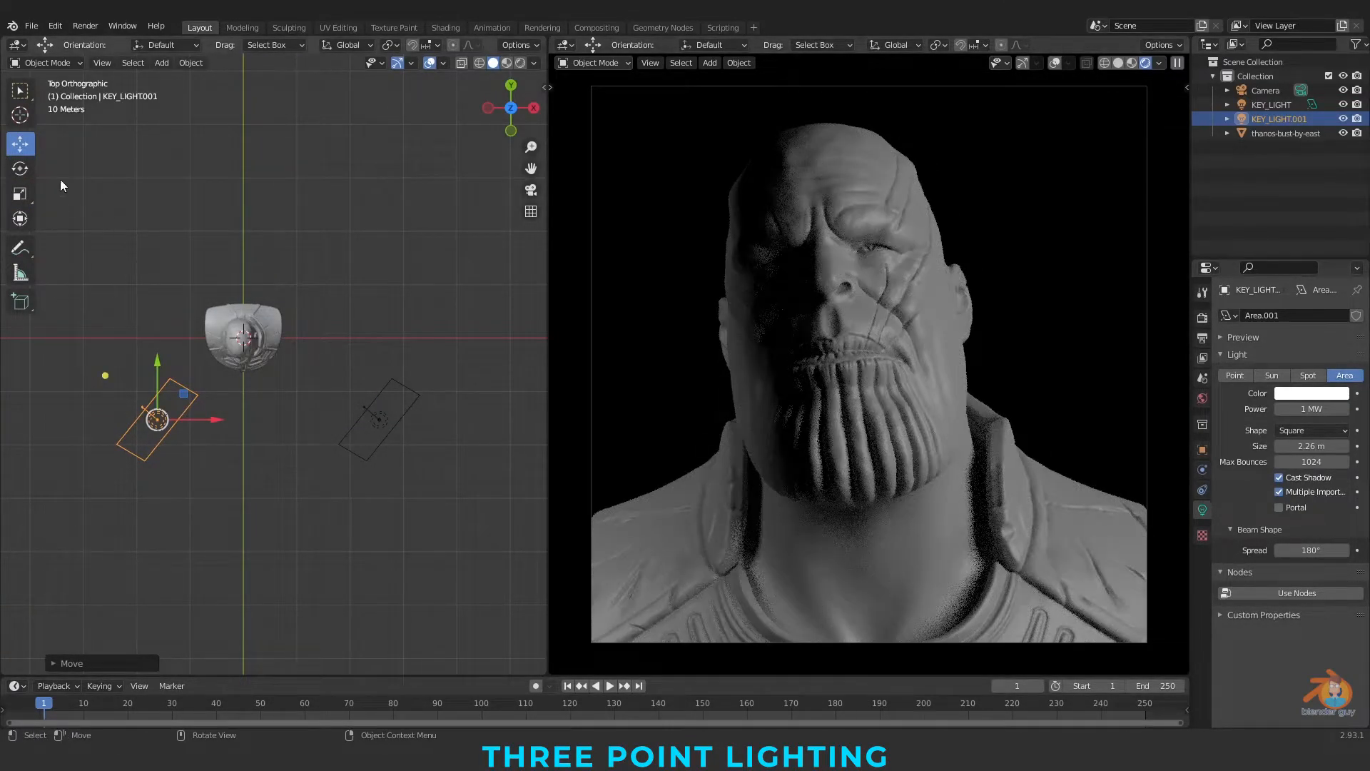
Rotate the copied light to face the bust from its side and set its power to 50000 W.
{"action": "left_click", "coordinate": [20, 168]}
{"action": "left_click_drag", "start_coordinate": [152, 477], "coordinate": [11, 458]}
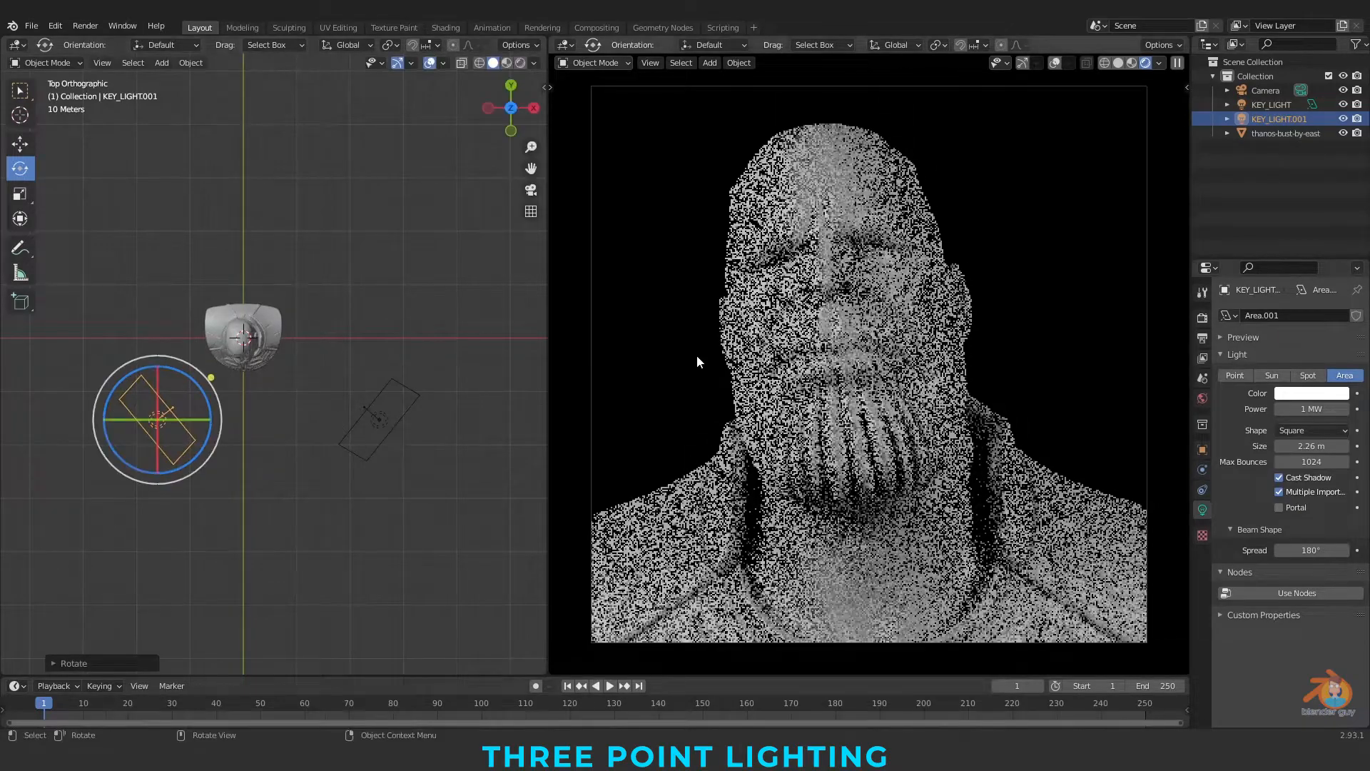
{"action": "left_click", "coordinate": [1298, 409]}
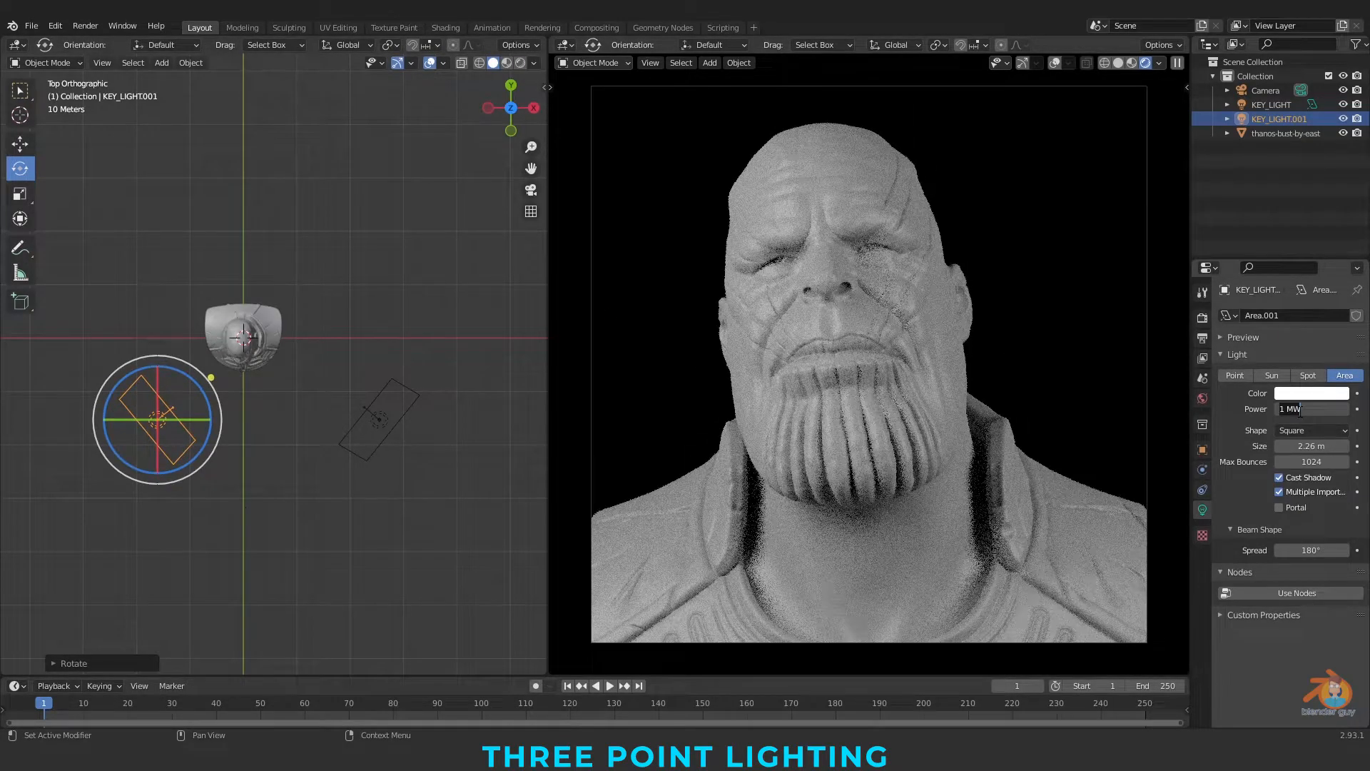
{"action": "type", "text": "50"}
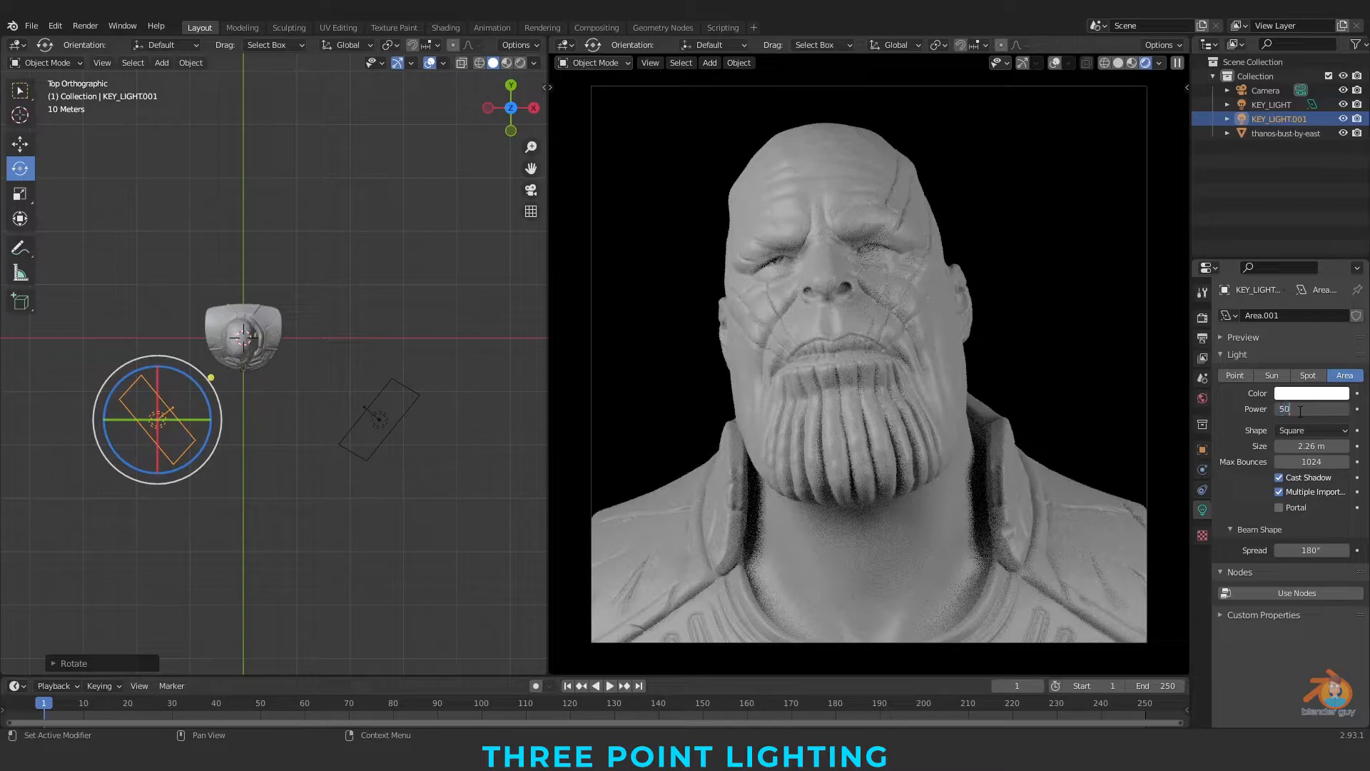
{"action": "type", "text": "000 W"}
{"action": "key", "text": "Return"}
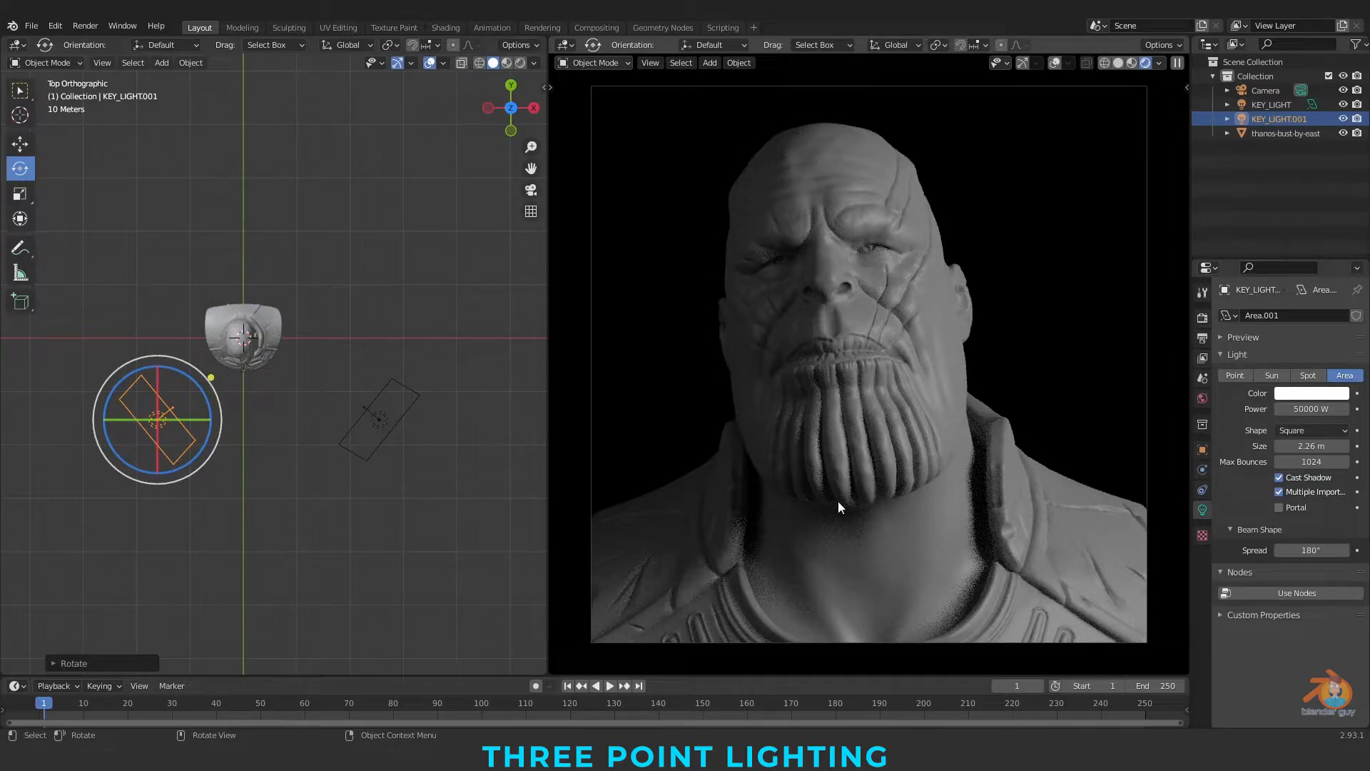
Move the copied light diagonally farther away from the bust and set its power to 500000 W.
{"action": "middle_click_drag", "start_coordinate": [343, 544], "coordinate": [382, 525]}
{"action": "left_click", "coordinate": [20, 194]}
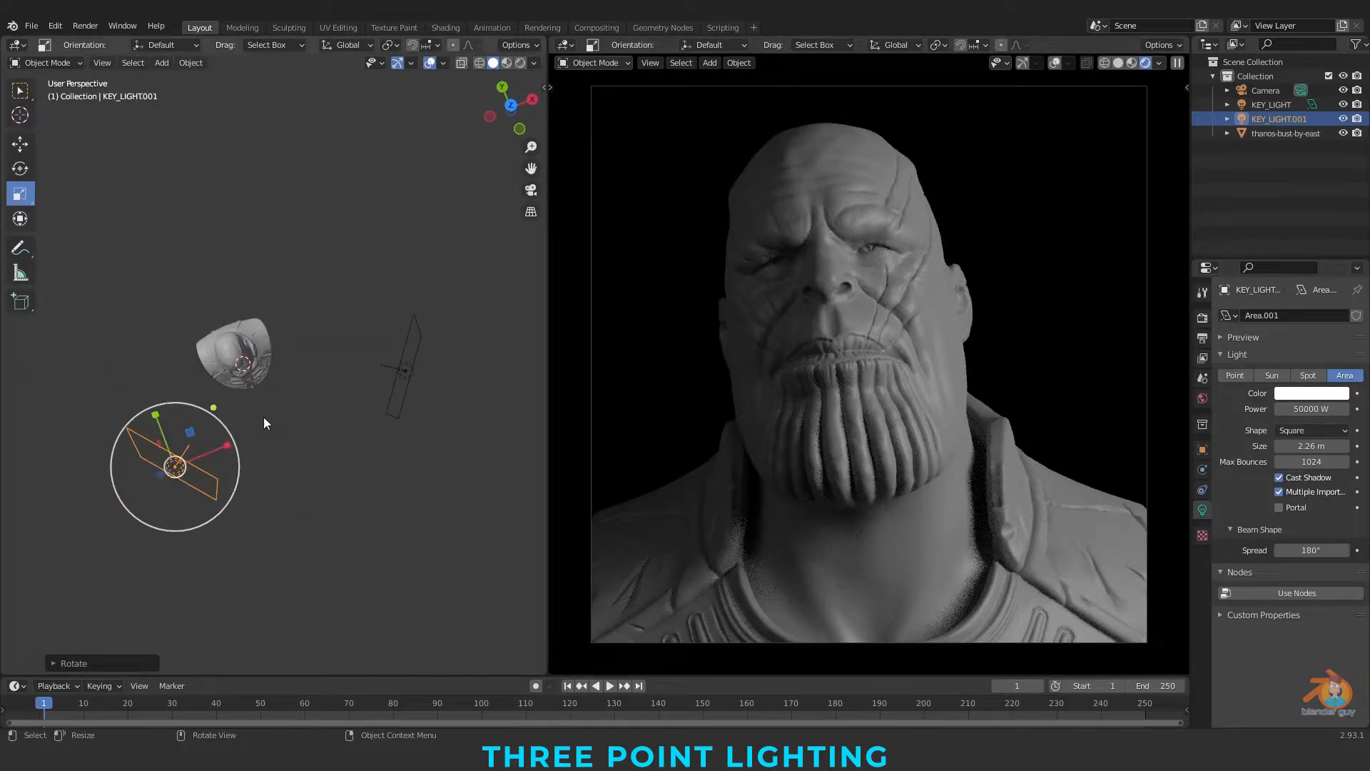
{"action": "left_click", "coordinate": [510, 108]}
{"action": "left_click", "coordinate": [20, 145]}
{"action": "left_click_drag", "start_coordinate": [157, 419], "coordinate": [133, 444]}
{"action": "double_click", "coordinate": [1298, 409]}
{"action": "type", "text": "0"}
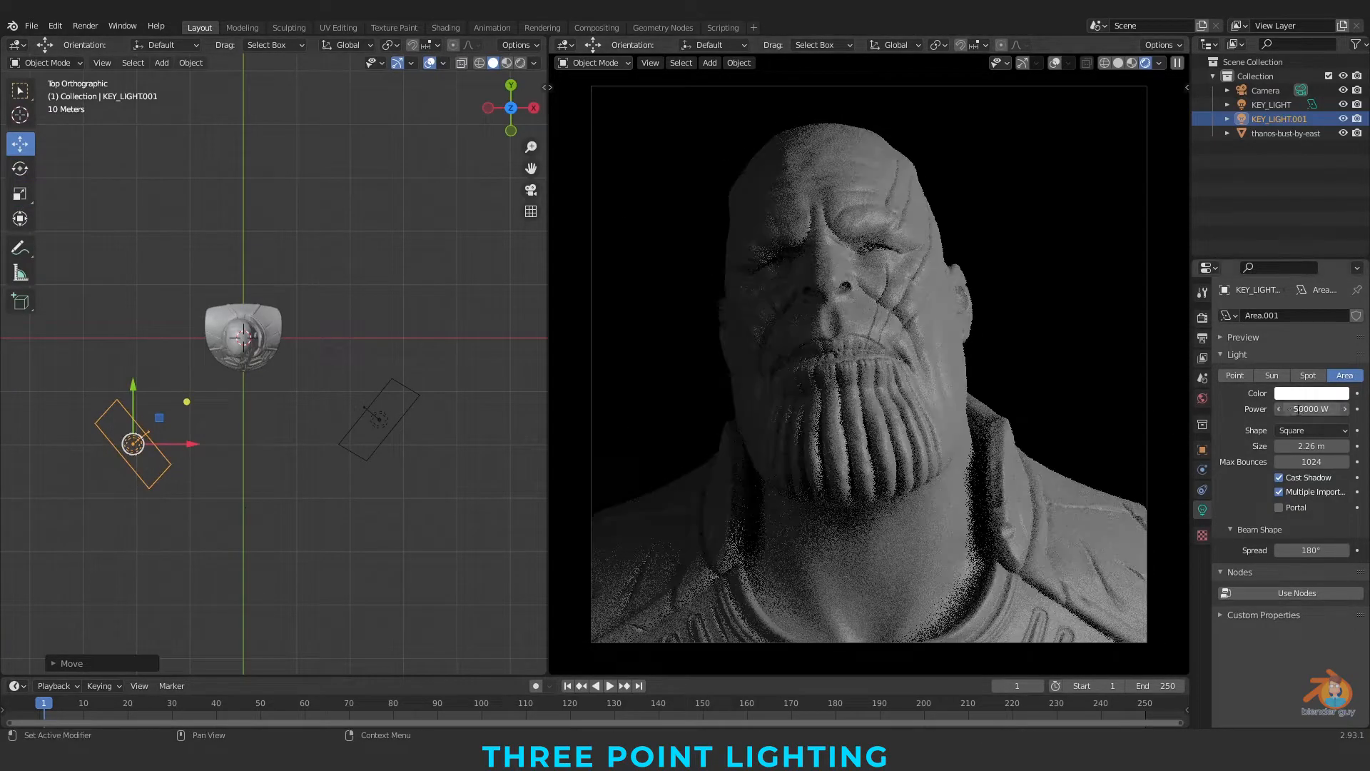
{"action": "key", "text": "Return"}
Set the original KEY_LIGHT's power to 2 MW.
{"action": "left_click", "coordinate": [397, 434]}
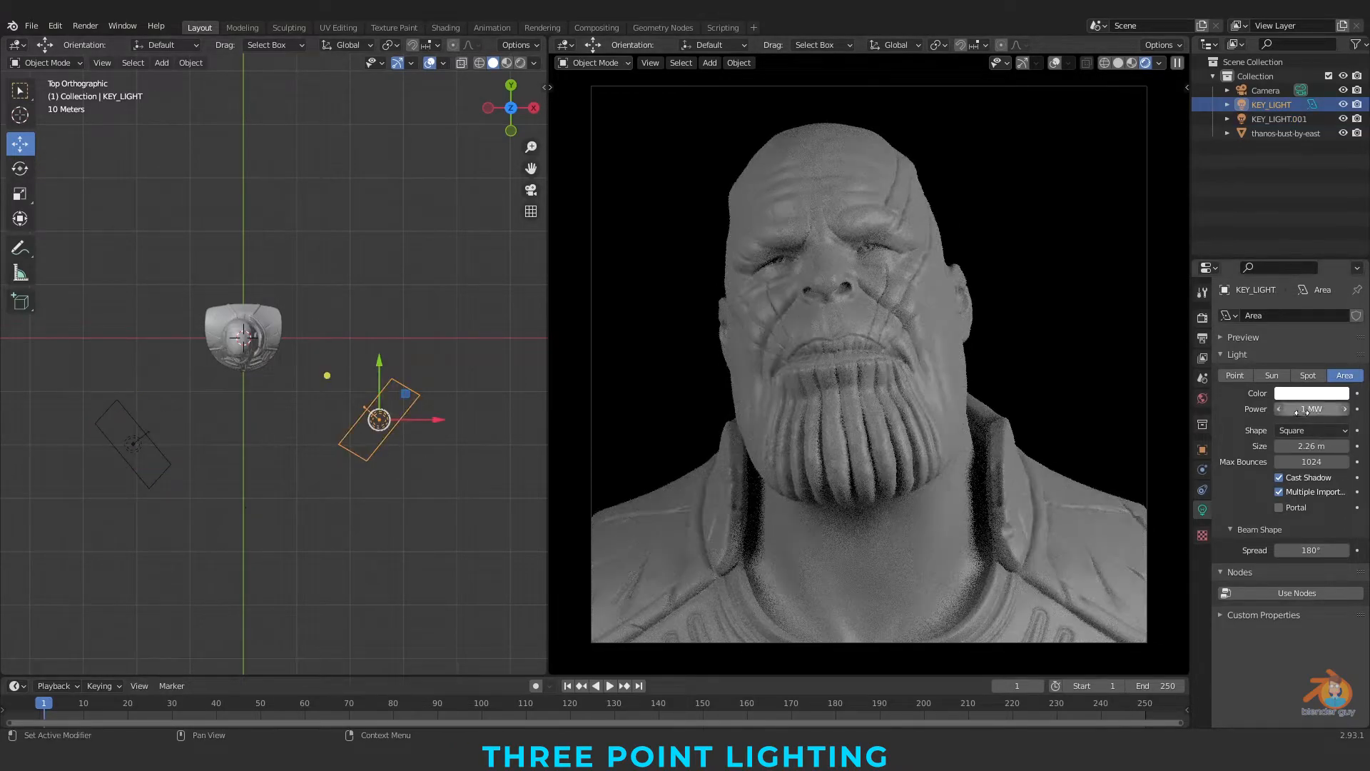
{"action": "key", "text": "BackSpace"}
{"action": "type", "text": "2"}
{"action": "key", "text": "Return"}
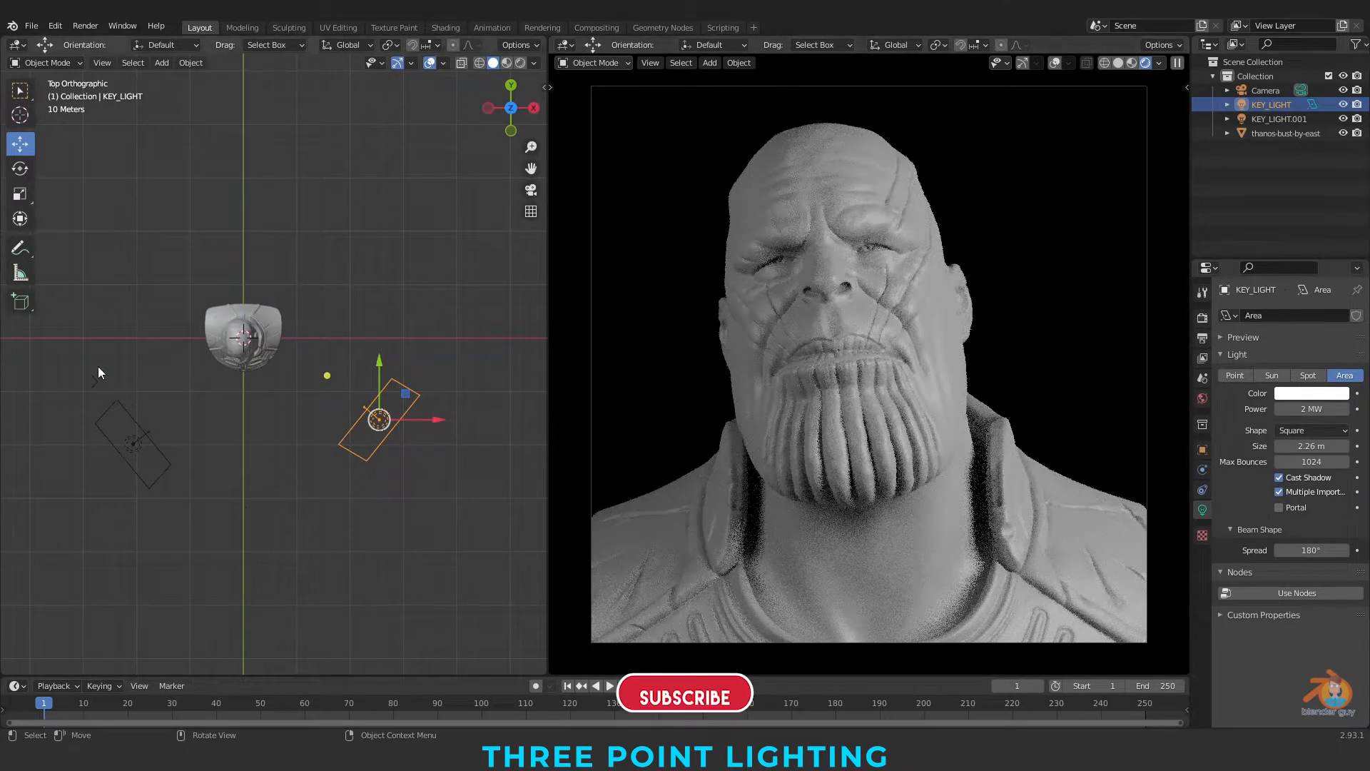
Duplicate the key light in top view and place the copy behind the bust.
{"action": "middle_click_drag", "start_coordinate": [308, 481], "coordinate": [169, 481]}
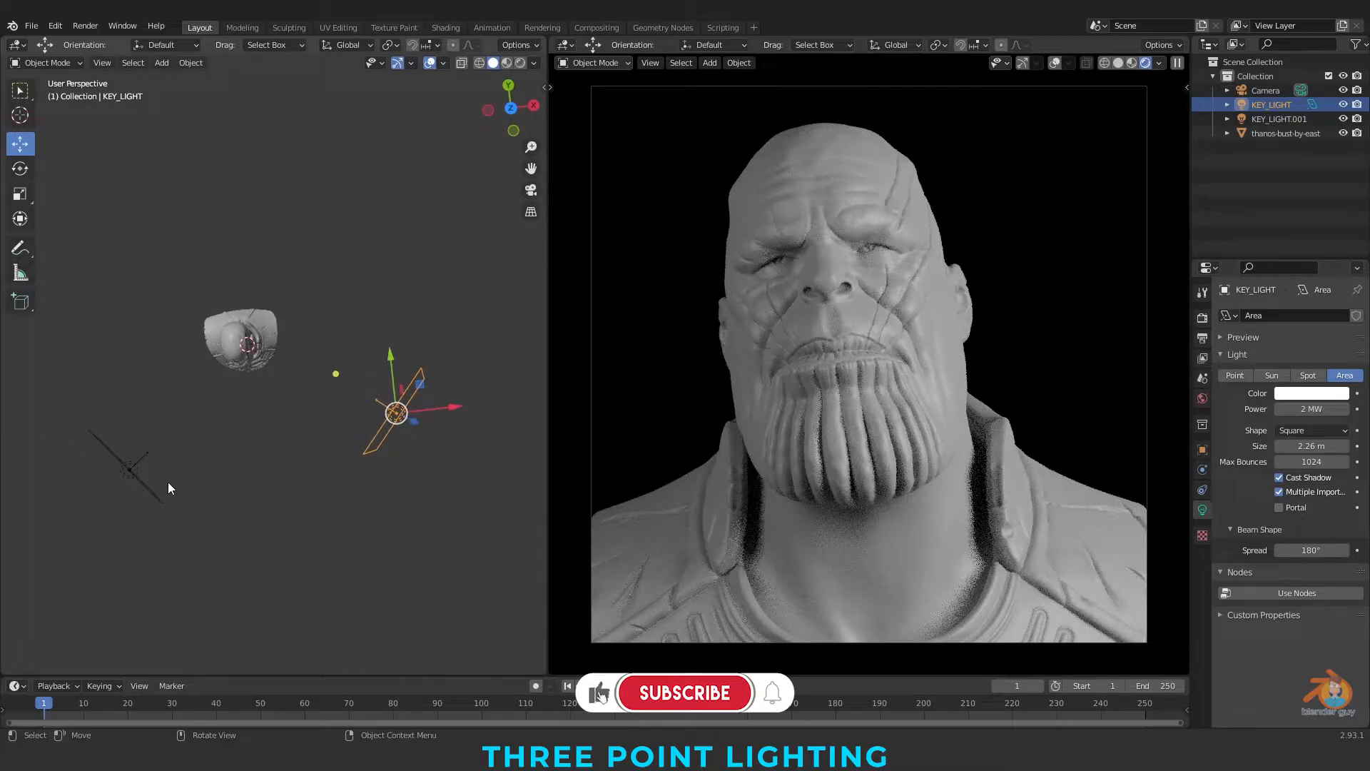
{"action": "key", "text": "KP_7"}
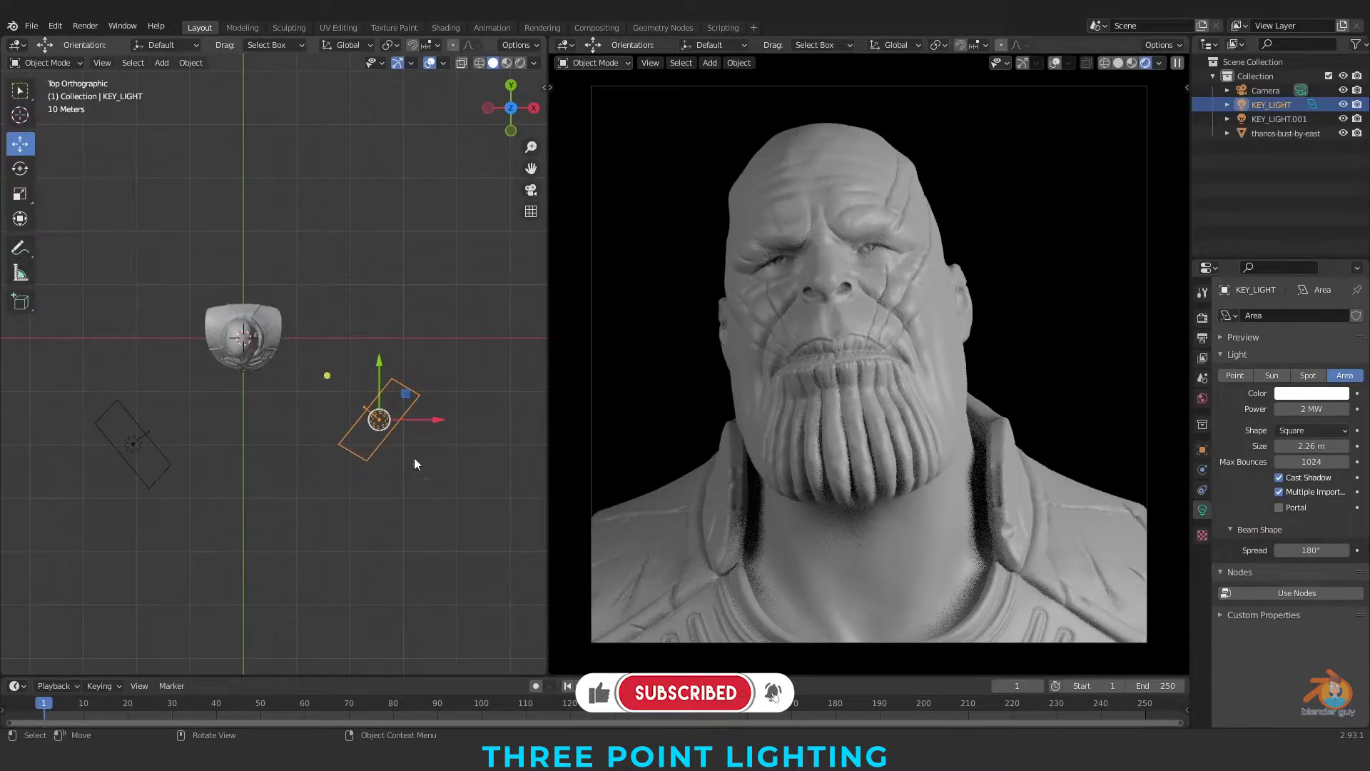
{"action": "key", "text": "shift+d"}
{"action": "key", "text": "Escape"}
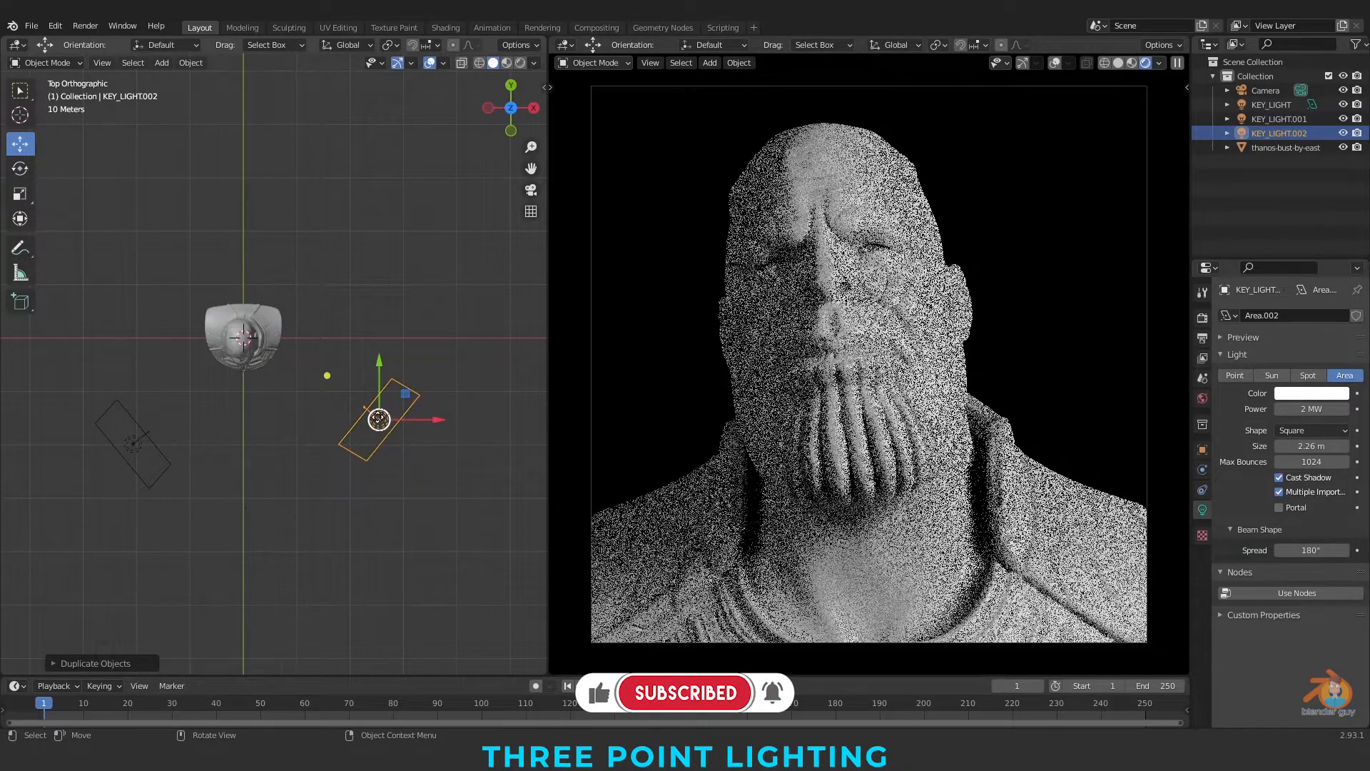
{"action": "key", "text": "g"}
{"action": "left_click_drag", "start_coordinate": [247, 206], "coordinate": [232, 168]}
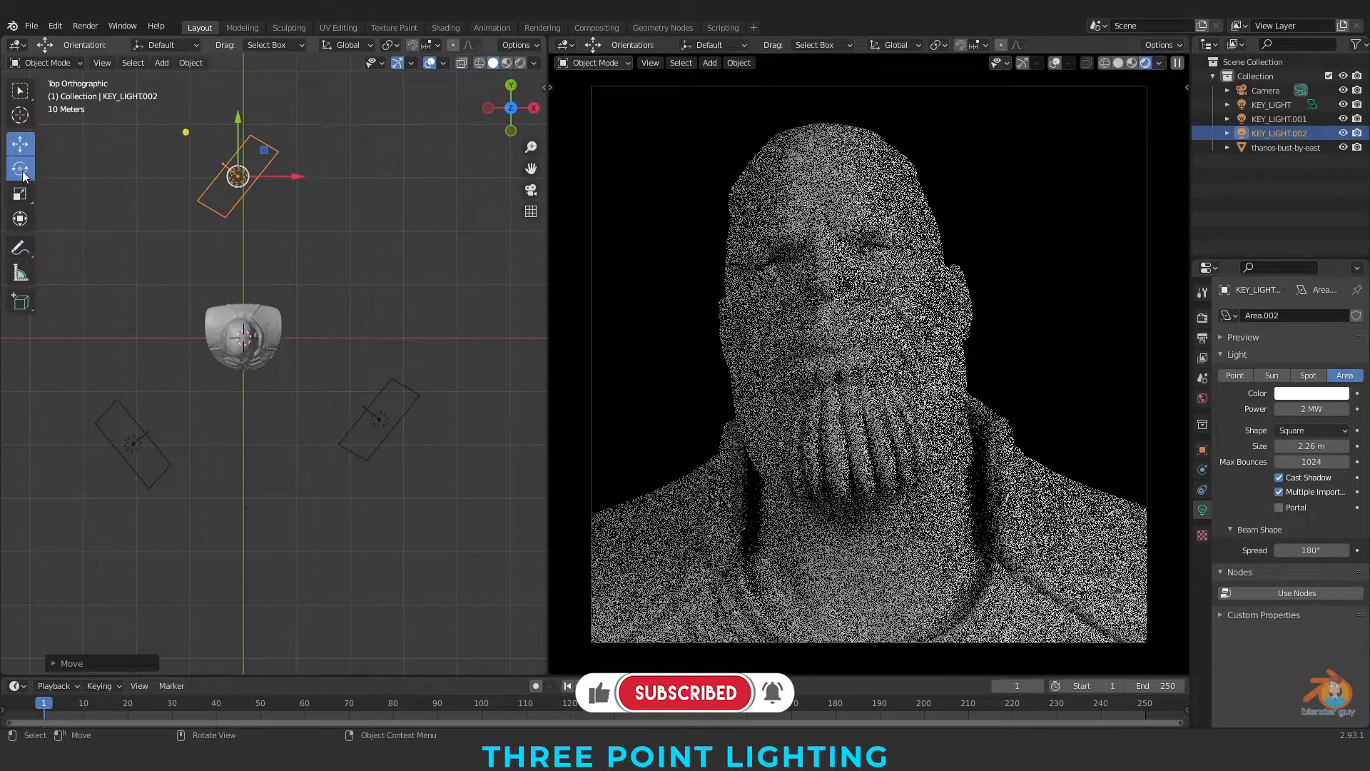
Rotate the light behind the bust to face the bust's back and resize it.
{"action": "left_click", "coordinate": [20, 170]}
{"action": "left_click_drag", "start_coordinate": [184, 211], "coordinate": [285, 152]}
{"action": "middle_click_drag", "start_coordinate": [357, 221], "coordinate": [398, 186]}
{"action": "middle_click_drag", "start_coordinate": [360, 323], "coordinate": [324, 273]}
{"action": "left_click_drag", "start_coordinate": [324, 272], "coordinate": [307, 264]}
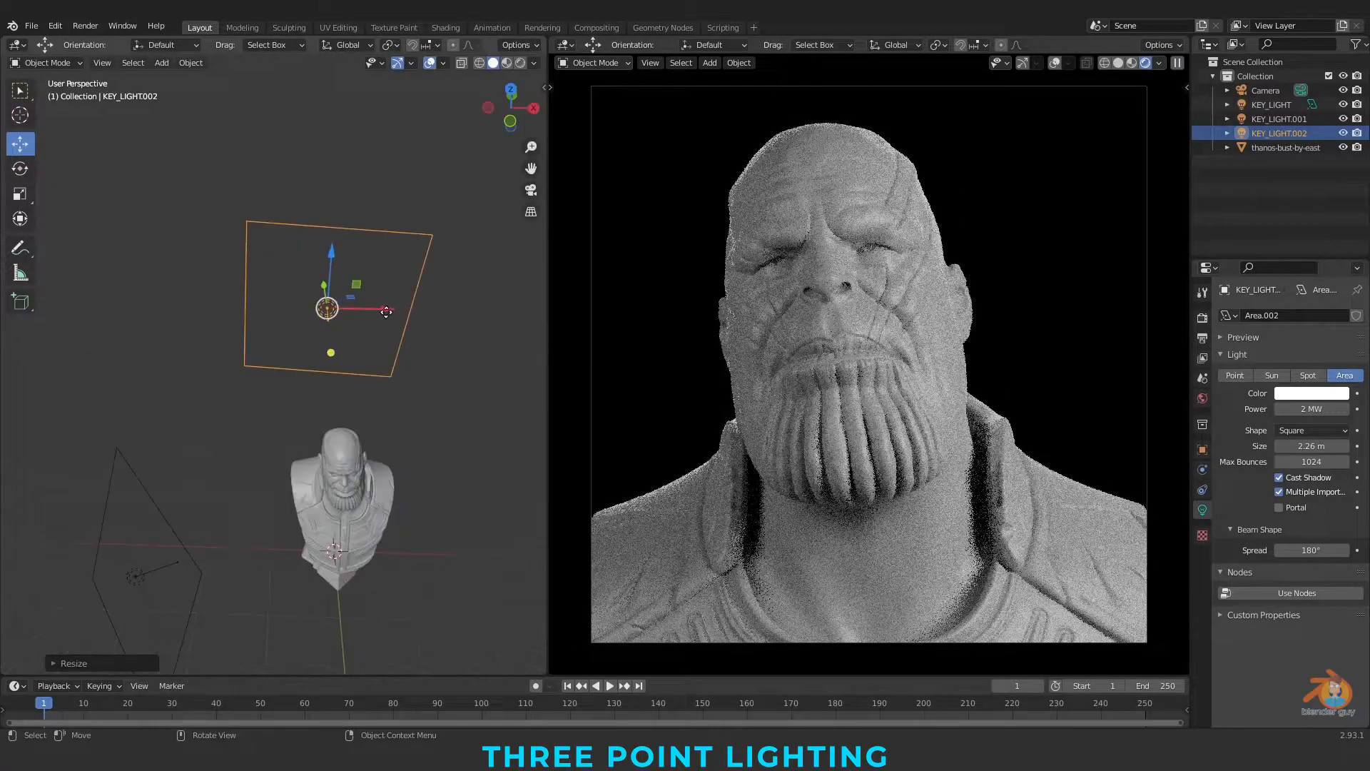
Shift the rear light along X and adjust its rotation to aim at the bust.
{"action": "left_click_drag", "start_coordinate": [386, 312], "coordinate": [349, 311]}
{"action": "middle_click_drag", "start_coordinate": [242, 271], "coordinate": [276, 503]}
{"action": "left_click", "coordinate": [23, 193]}
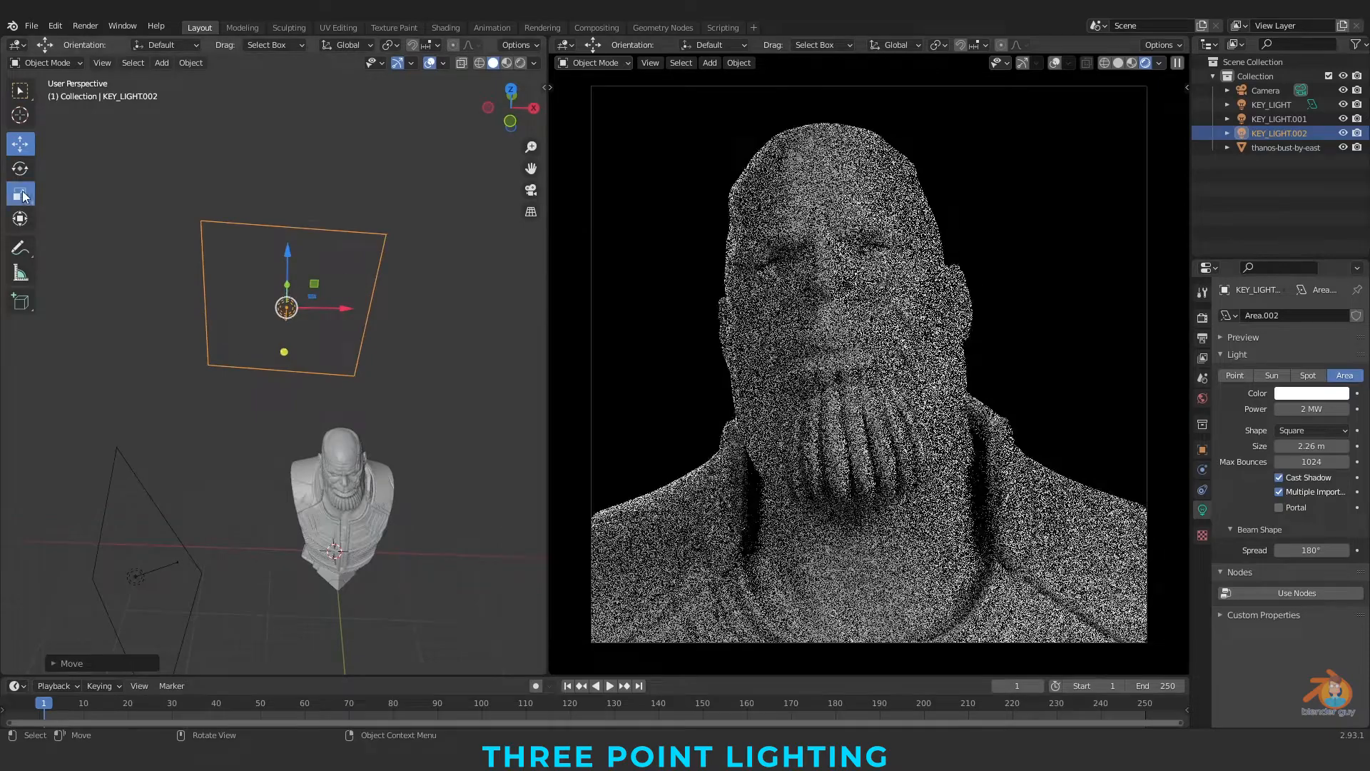
{"action": "left_click", "coordinate": [21, 170]}
{"action": "middle_click_drag", "start_coordinate": [218, 367], "coordinate": [223, 412]}
{"action": "left_click_drag", "start_coordinate": [264, 348], "coordinate": [284, 354]}
Reposition the rear light behind the bust and move it along X to the side opposite the key light.
{"action": "middle_click_drag", "start_coordinate": [275, 431], "coordinate": [281, 362]}
{"action": "middle_click_drag", "start_coordinate": [365, 434], "coordinate": [362, 462]}
{"action": "left_click", "coordinate": [21, 146]}
{"action": "left_click_drag", "start_coordinate": [235, 289], "coordinate": [275, 308]}
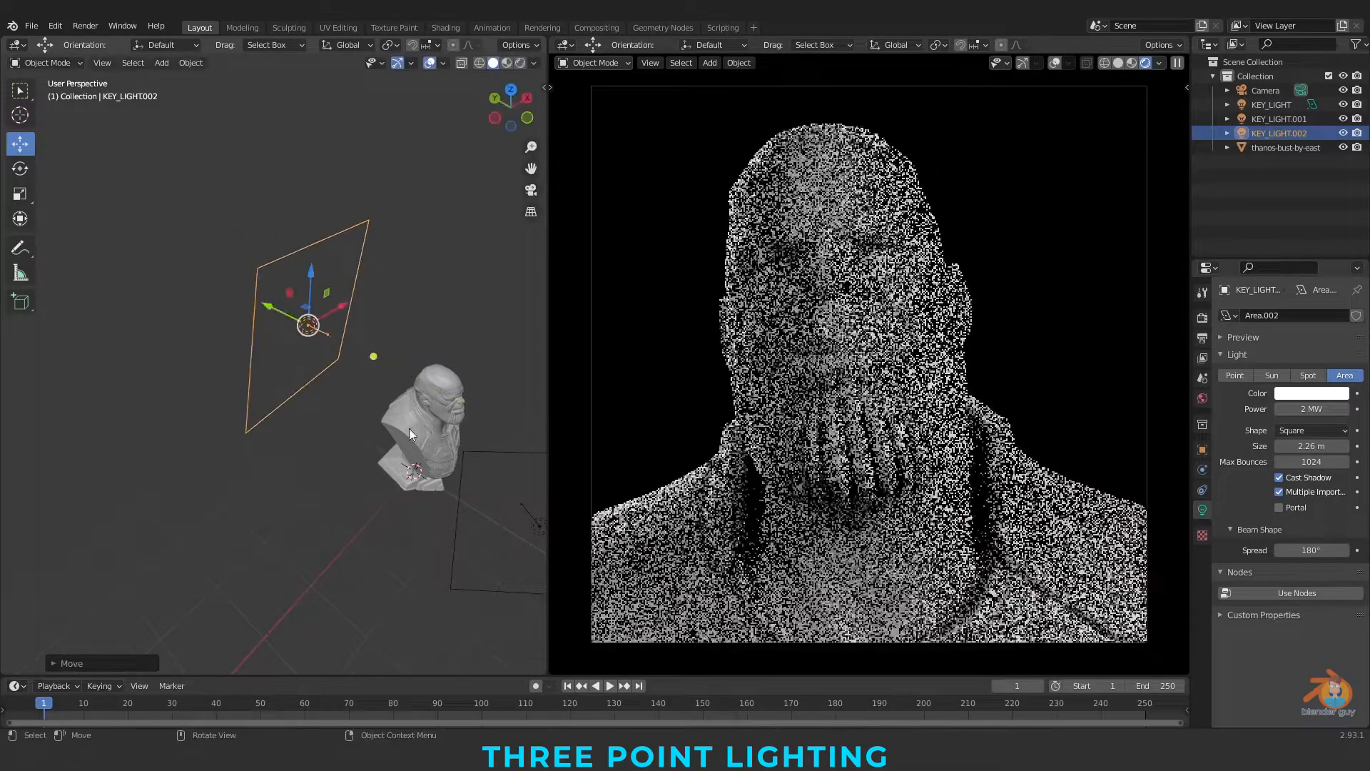
{"action": "middle_click_drag", "start_coordinate": [408, 430], "coordinate": [324, 428]}
{"action": "left_click_drag", "start_coordinate": [344, 339], "coordinate": [200, 340]}
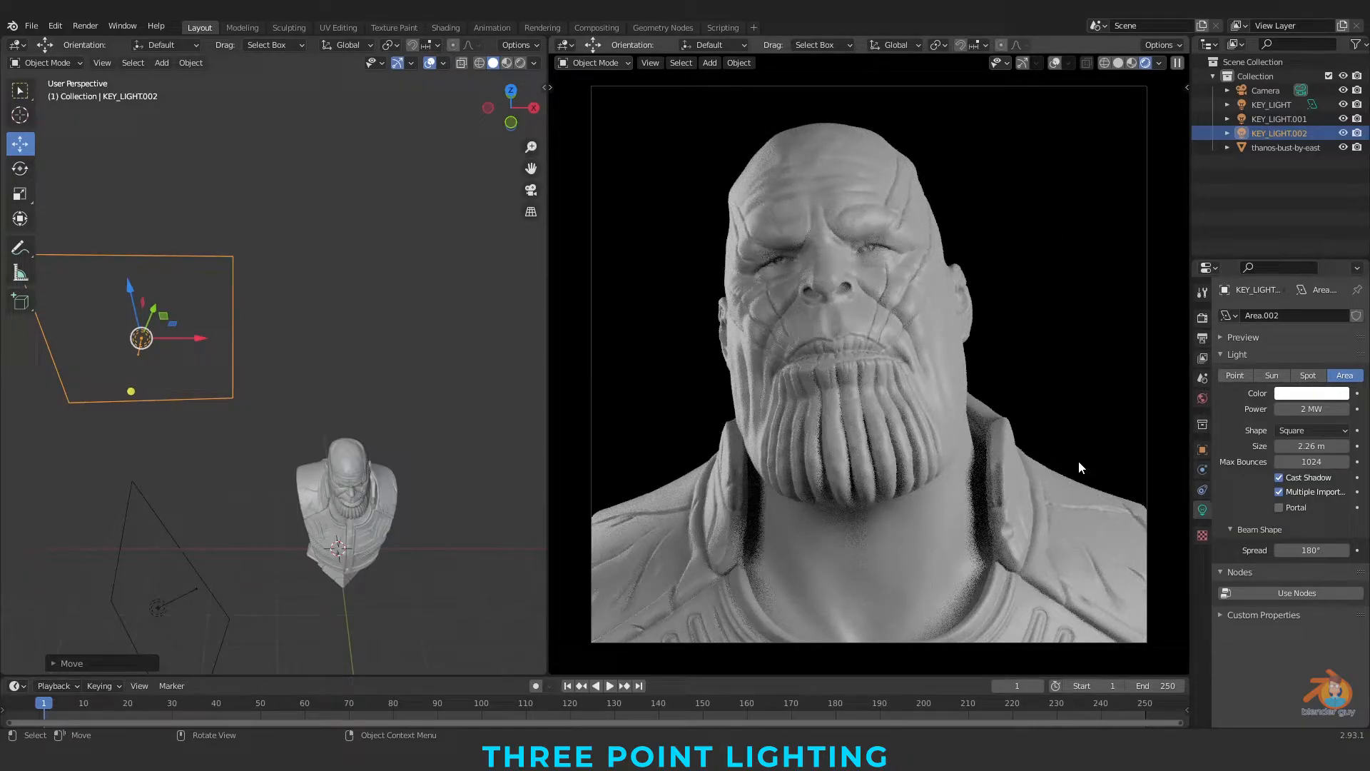
Rename KEY_LIGHT.002 to BACK_LIGHT and KEY_LIGHT.001 to FILL_LIGHT.
{"action": "double_click", "coordinate": [1282, 133]}
{"action": "type", "text": "BACK"}
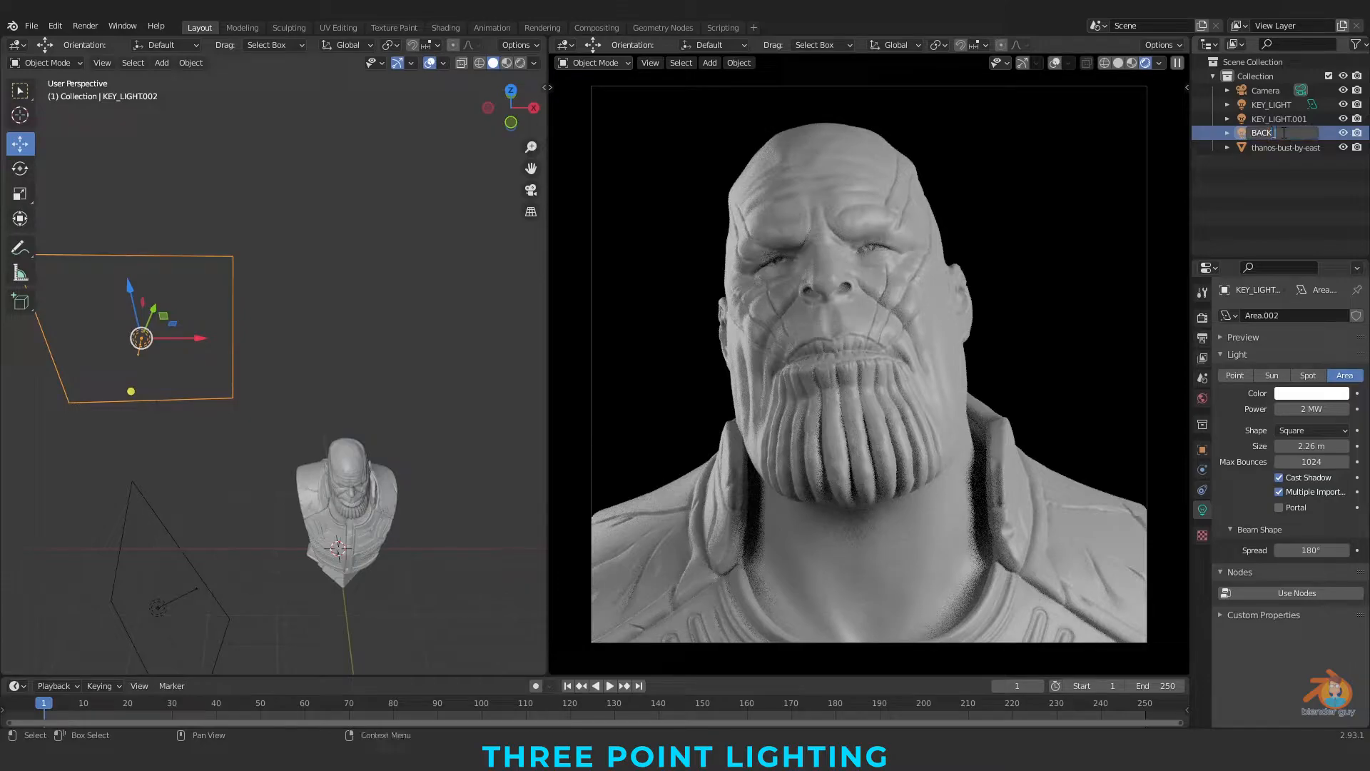
{"action": "type", "text": "_LIGHT"}
{"action": "key", "text": "Return"}
{"action": "double_click", "coordinate": [1282, 133]}
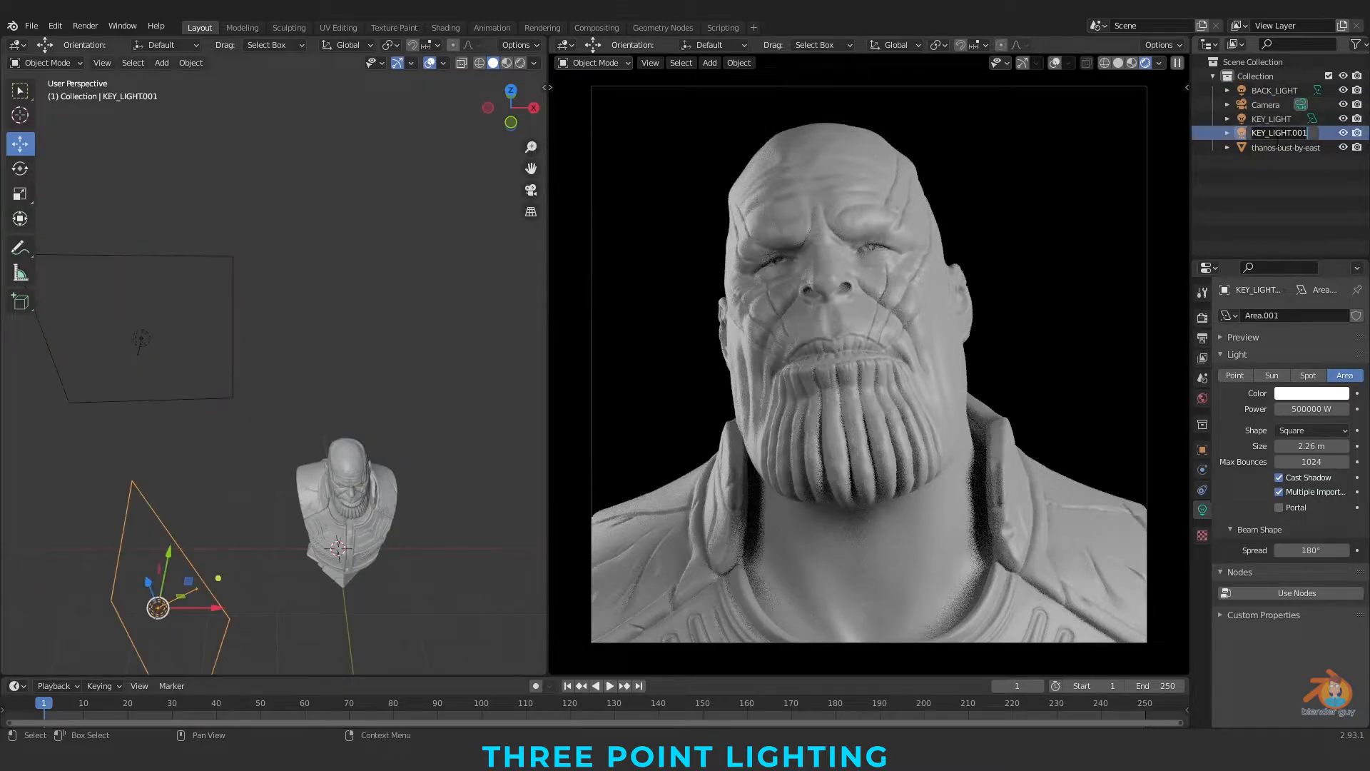
{"action": "type", "text": "FILL_LIGHT"}
{"action": "key", "text": "Return"}
Move the key, fill and back lights together into a new collection named Lights.
{"action": "left_click", "coordinate": [1276, 134]}
{"action": "left_click", "coordinate": [1276, 119], "text": "ctrl"}
{"action": "left_click", "coordinate": [1278, 90], "text": "ctrl"}
{"action": "key", "text": "m"}
{"action": "left_click", "coordinate": [999, 214]}
{"action": "type", "text": "Ligg"}
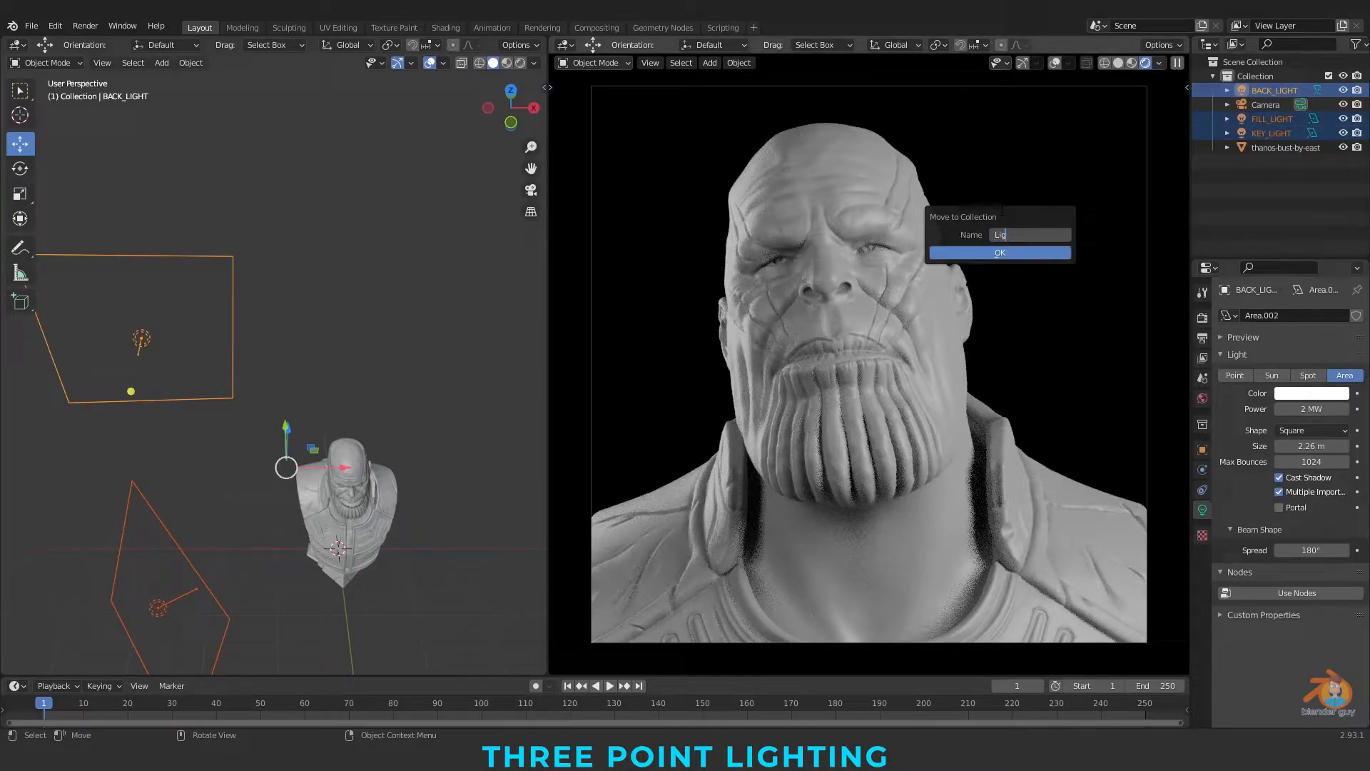
{"action": "left_click", "coordinate": [994, 252]}
Isolate the key, fill and back lights in turn to examine each one's effect on the bust.
{"action": "left_click", "coordinate": [1343, 133]}
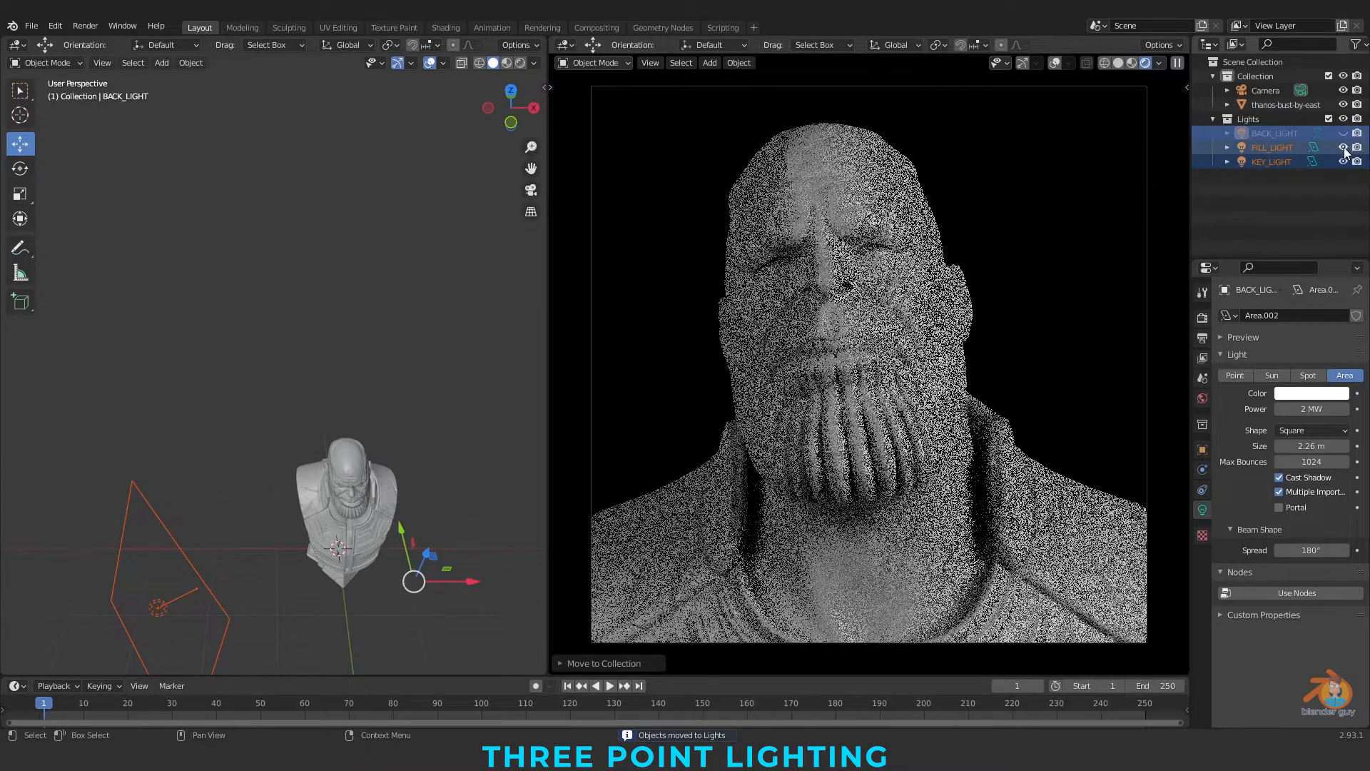
{"action": "left_click", "coordinate": [1343, 147]}
{"action": "left_click", "coordinate": [1343, 162]}
{"action": "left_click", "coordinate": [1343, 162]}
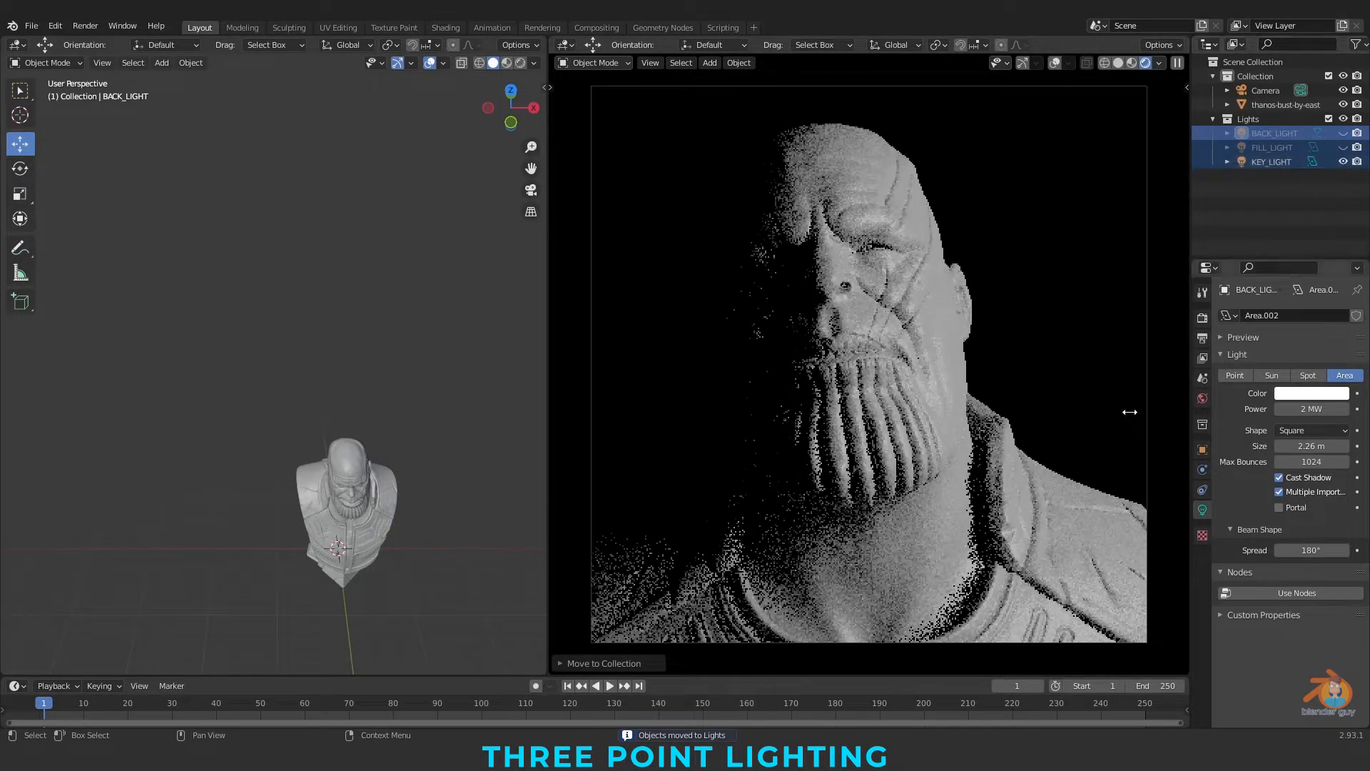
{"action": "left_click", "coordinate": [1344, 162]}
{"action": "left_click", "coordinate": [1344, 147]}
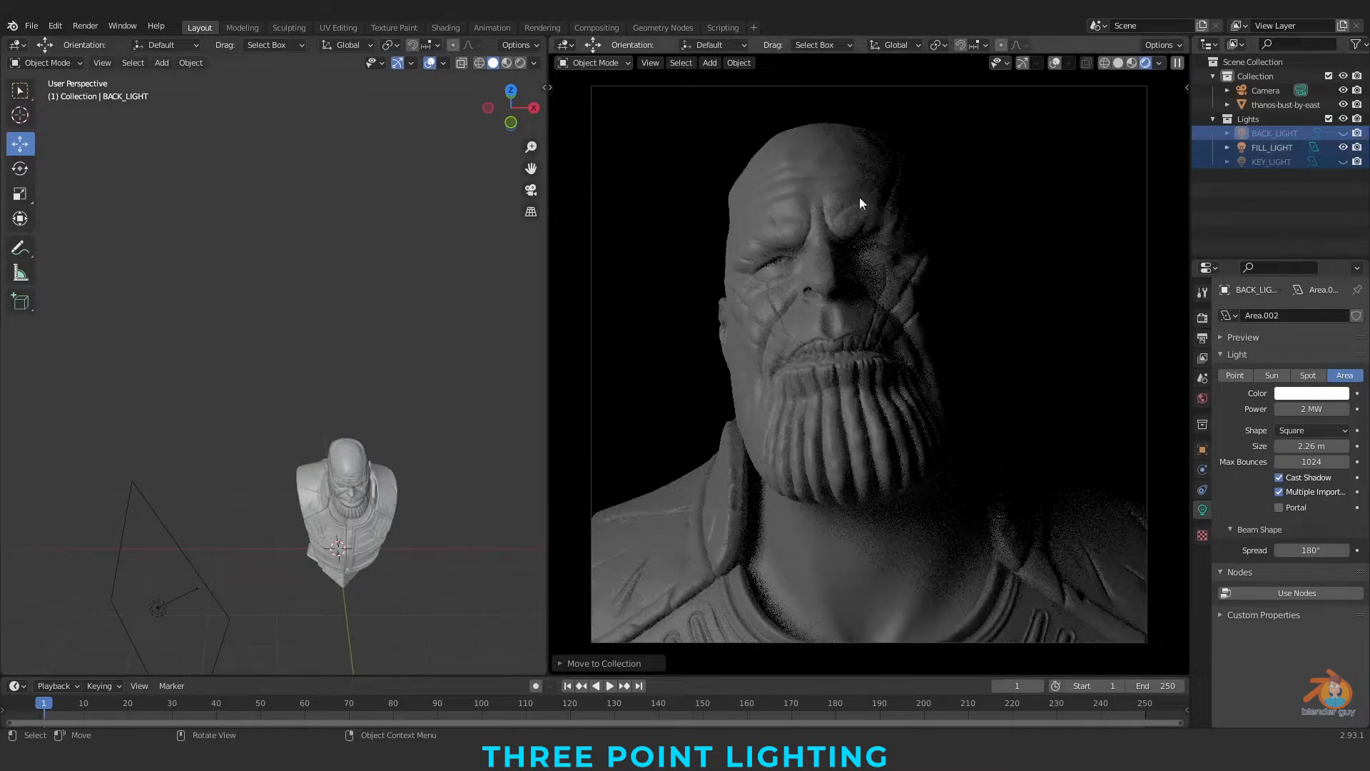
{"action": "left_click", "coordinate": [1343, 148]}
{"action": "left_click", "coordinate": [1343, 133]}
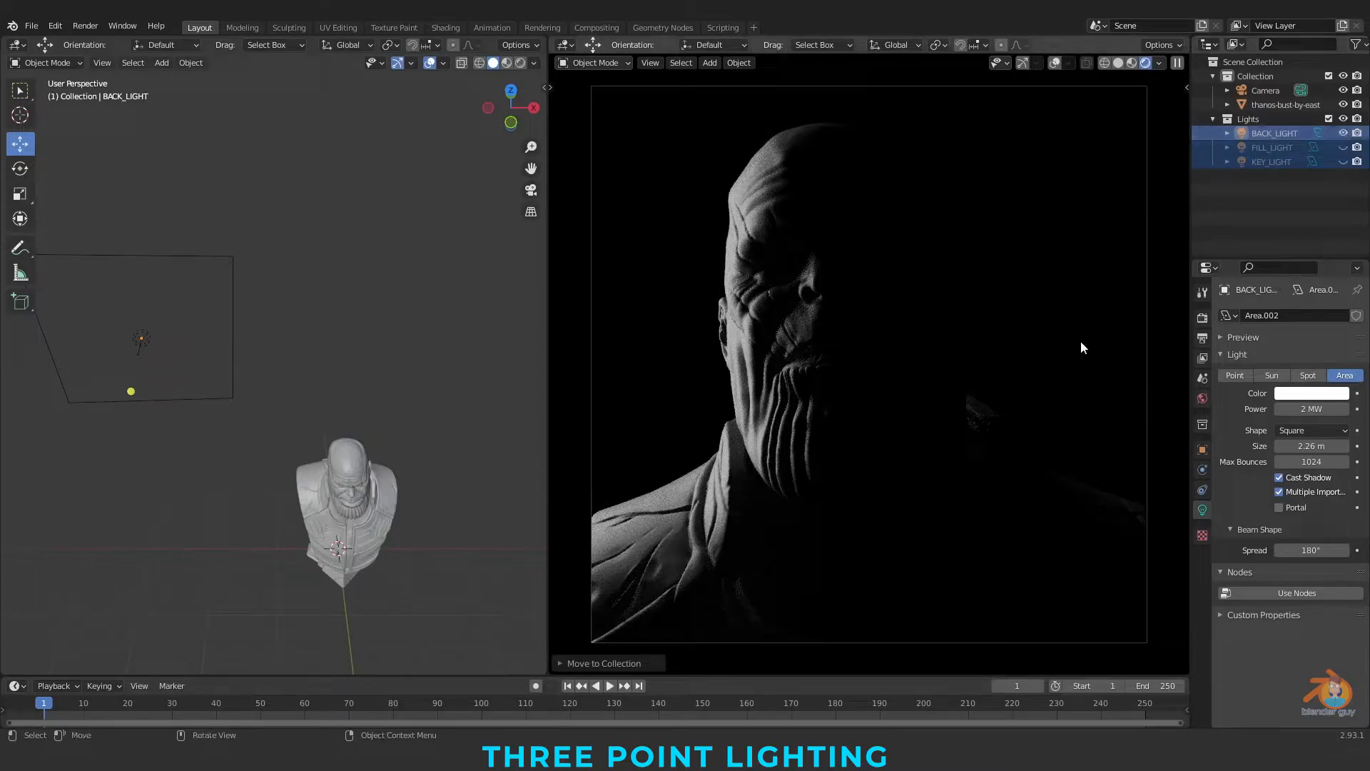
Leave only the key light visible among the lights and give it a warm peach-orange color.
{"action": "left_click", "coordinate": [1343, 134]}
{"action": "left_click", "coordinate": [1343, 147]}
{"action": "left_click", "coordinate": [1343, 162]}
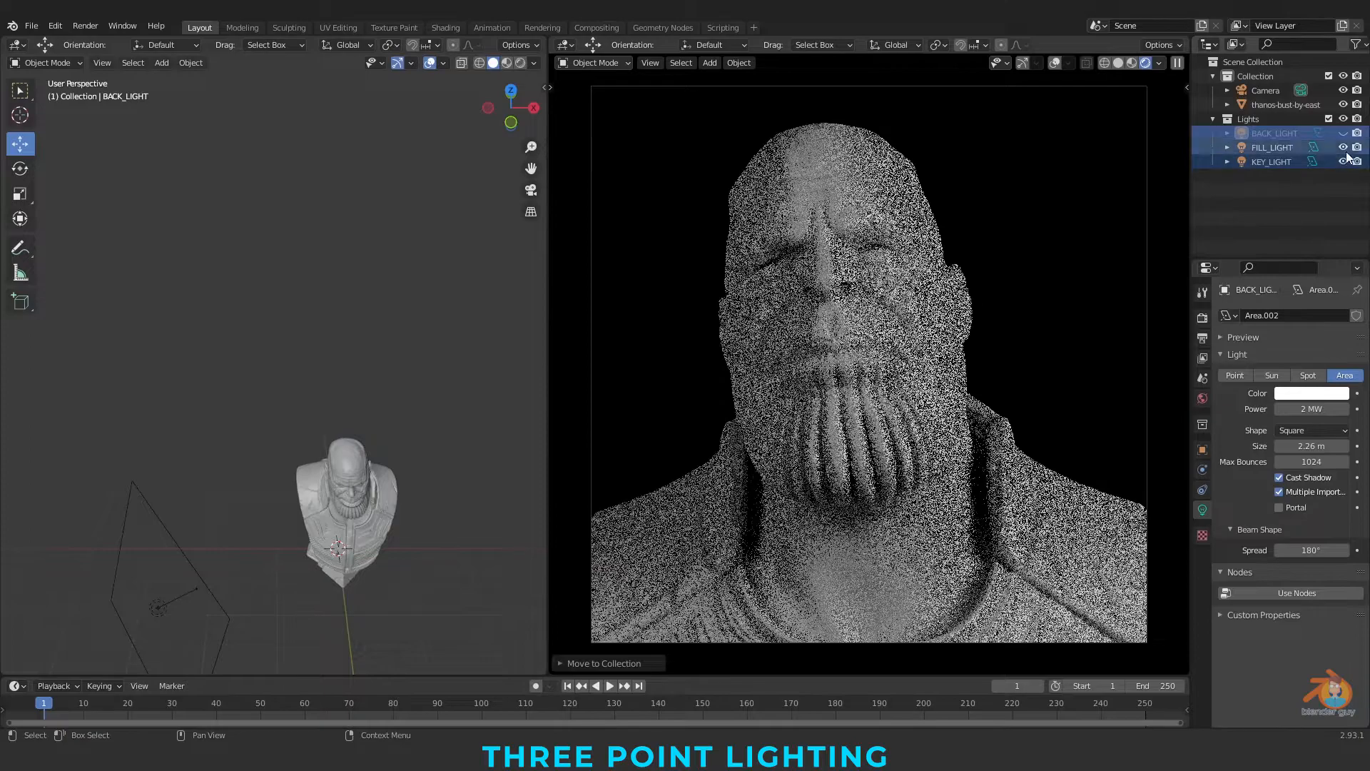
{"action": "left_click", "coordinate": [1343, 147]}
{"action": "left_click", "coordinate": [1300, 393]}
{"action": "left_click_drag", "start_coordinate": [1269, 261], "coordinate": [1269, 269]}
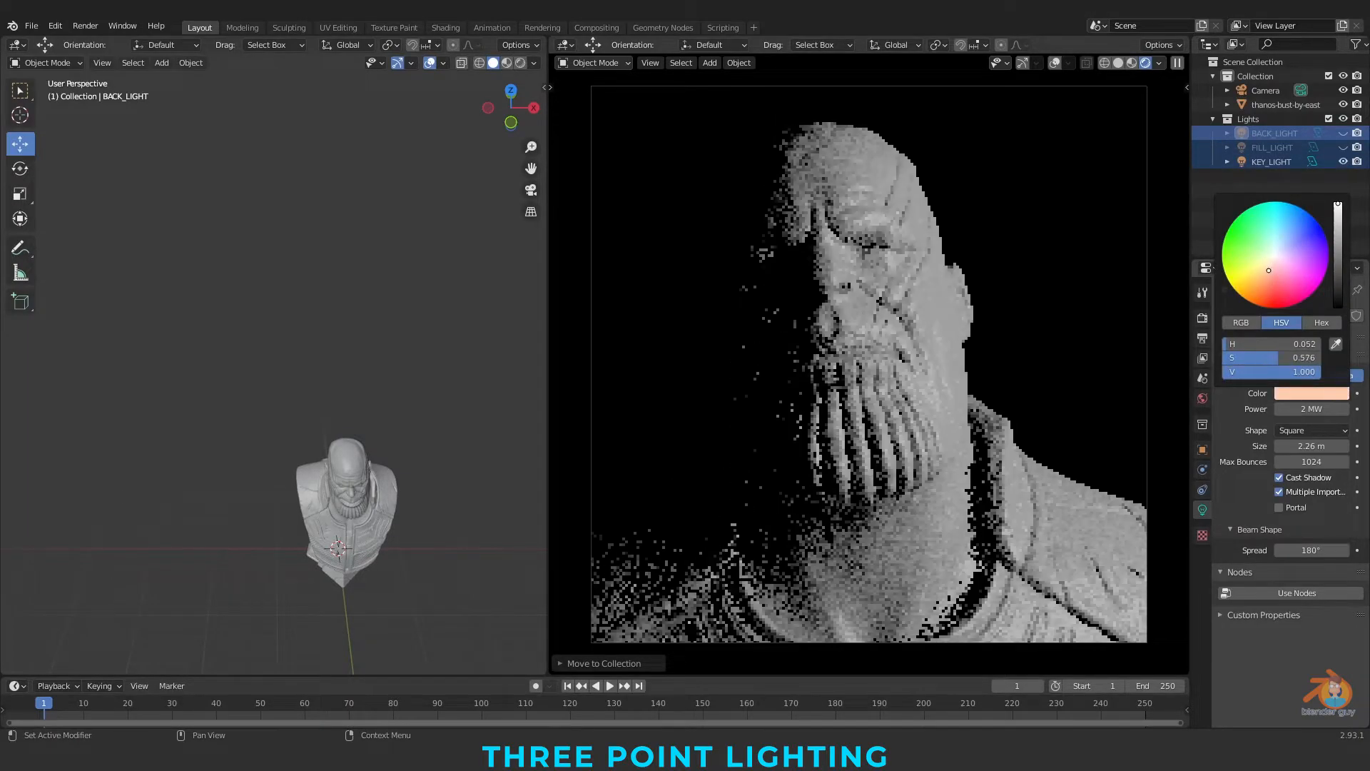
{"action": "left_click", "coordinate": [1263, 161]}
{"action": "left_click", "coordinate": [1312, 393]}
{"action": "left_click", "coordinate": [1266, 267]}
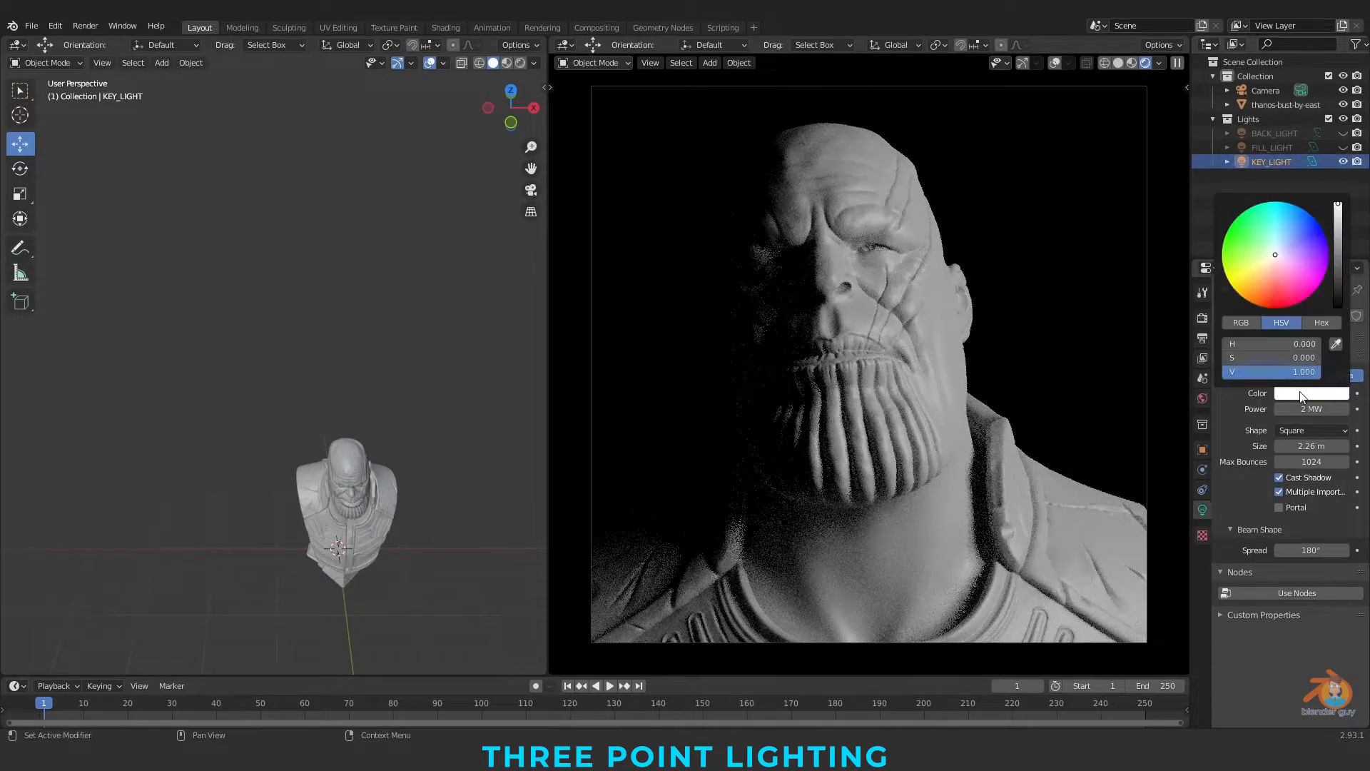
{"action": "left_click_drag", "start_coordinate": [1265, 268], "coordinate": [1267, 274]}
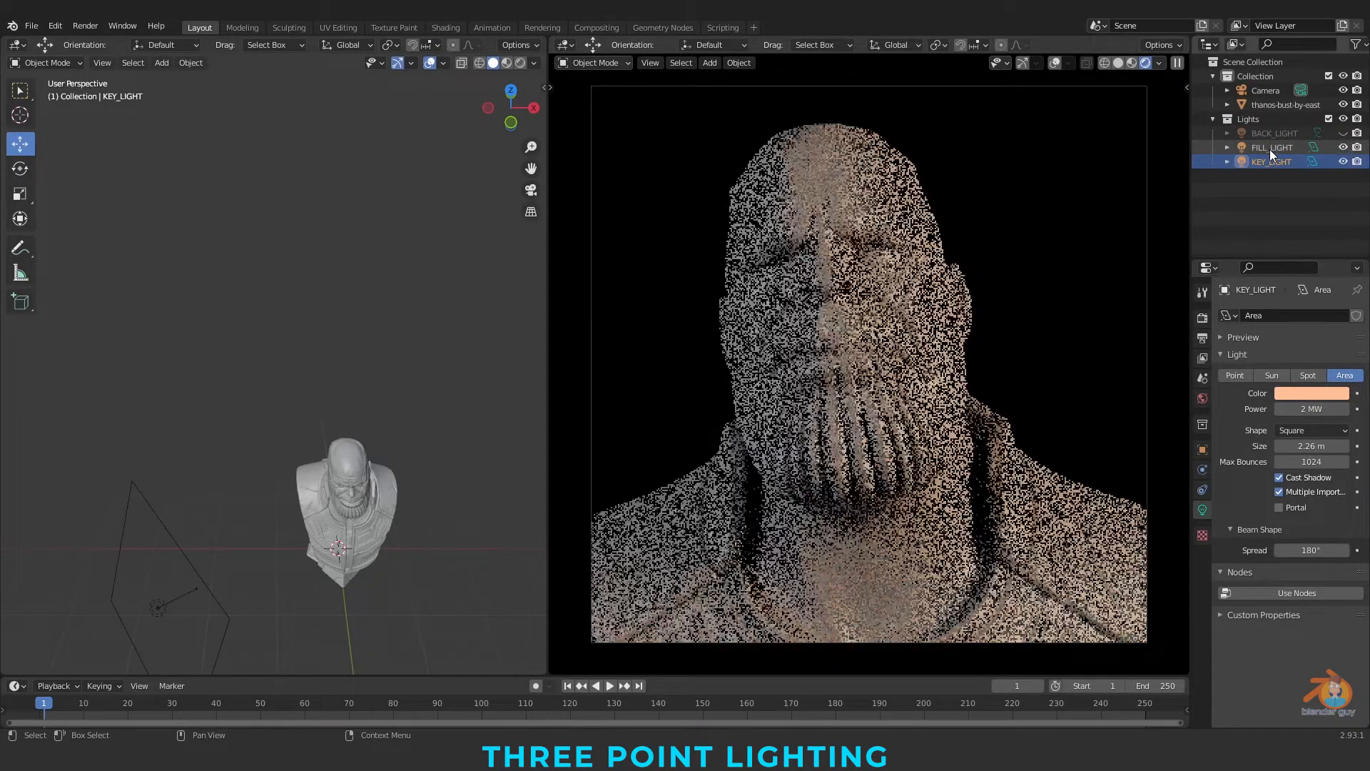
Give the fill light a pale cyan-blue color.
{"action": "left_click", "coordinate": [1272, 148]}
{"action": "left_click", "coordinate": [1301, 395]}
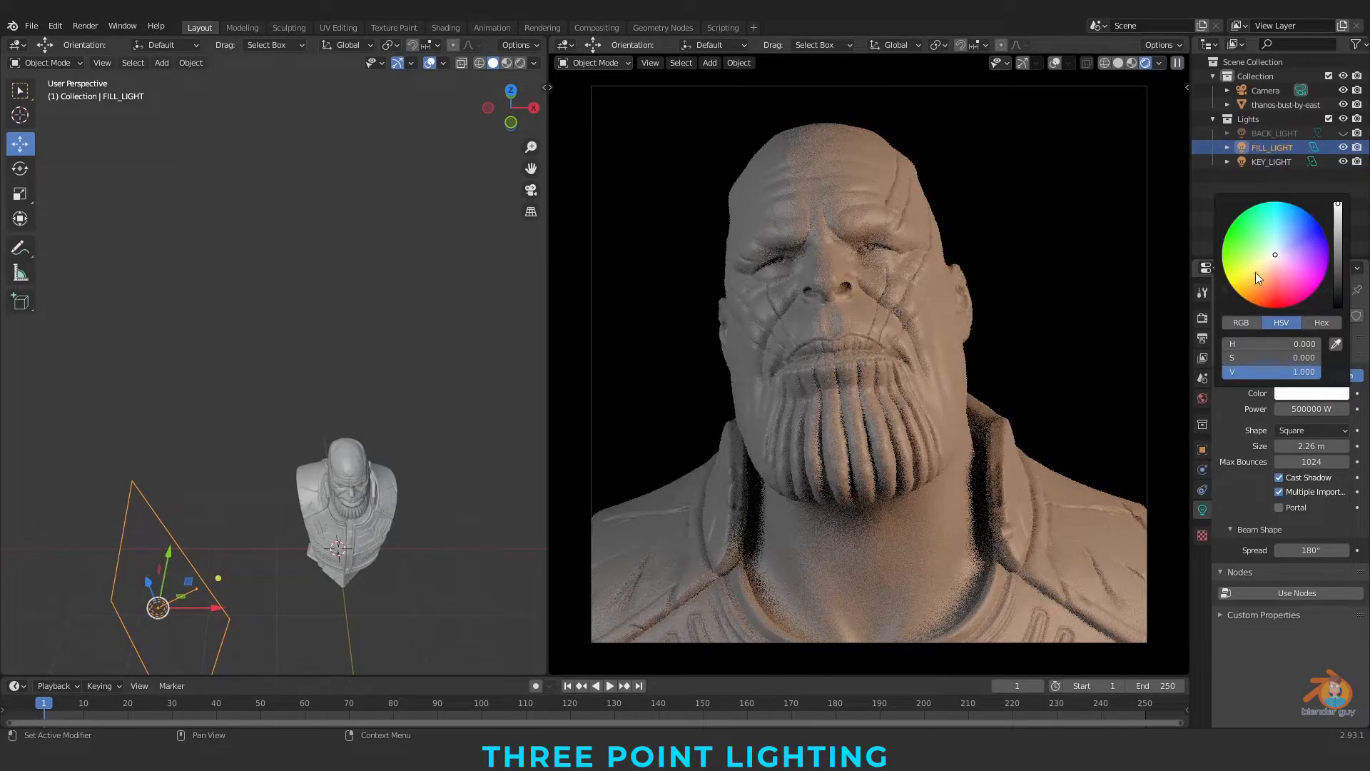
{"action": "left_click_drag", "start_coordinate": [1281, 247], "coordinate": [1278, 237]}
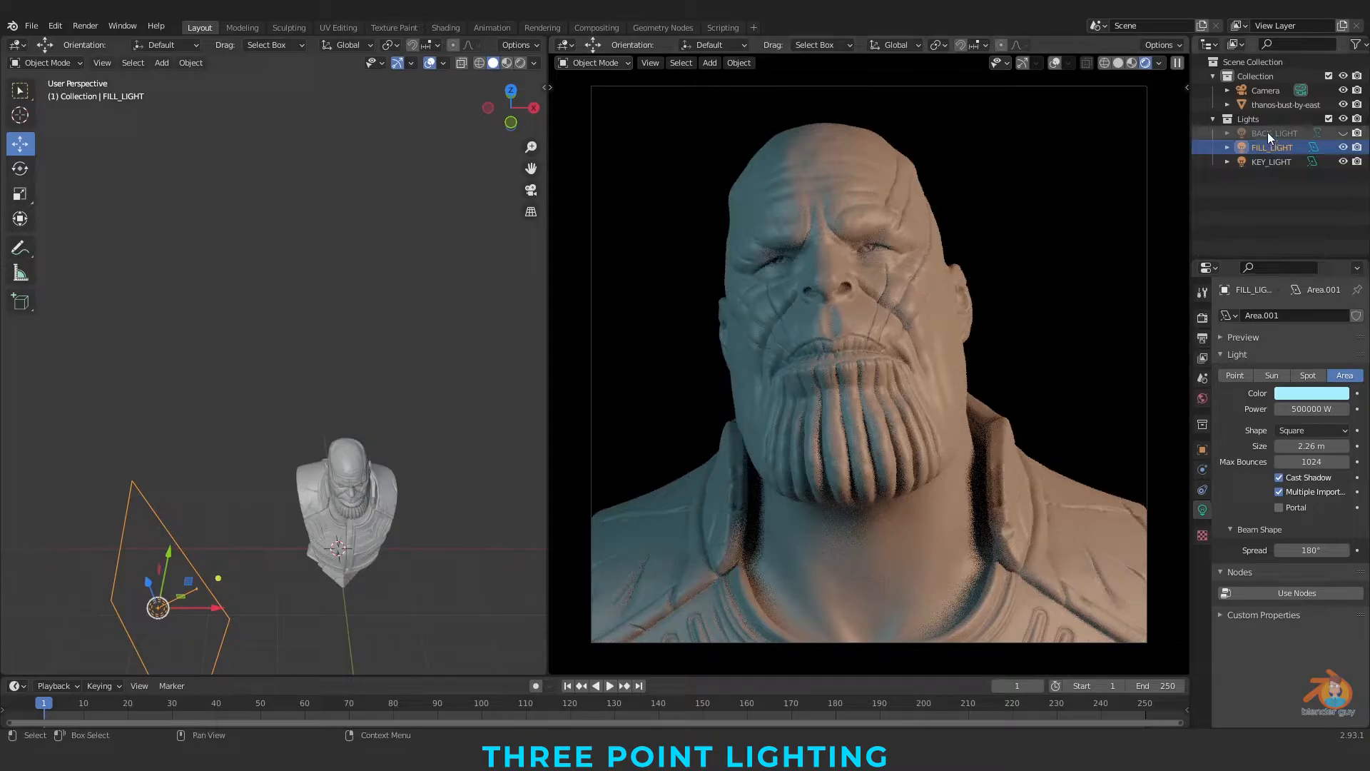
Make the back light visible and give it a warm light-orange color.
{"action": "left_click", "coordinate": [1344, 133]}
{"action": "left_click", "coordinate": [1312, 393]}
{"action": "left_click", "coordinate": [1263, 271]}
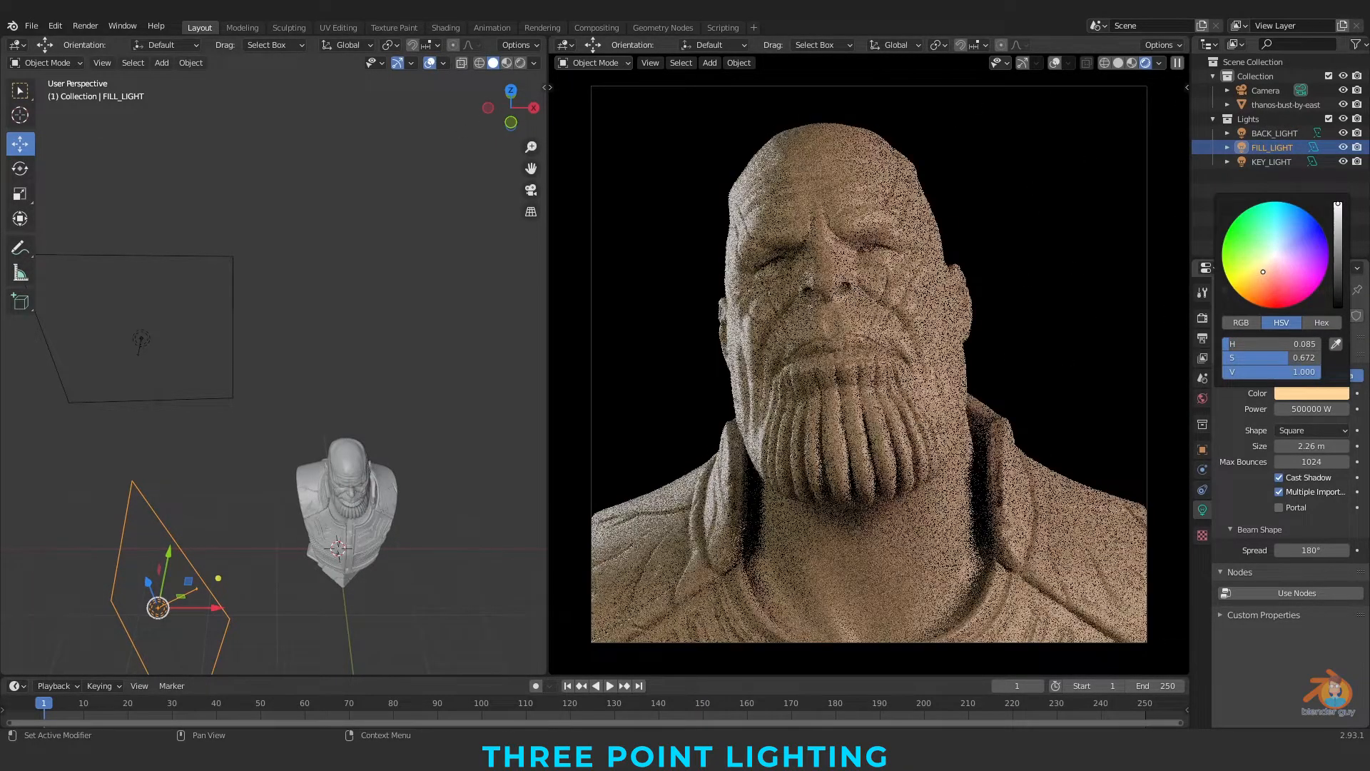
{"action": "left_click", "coordinate": [1278, 135]}
{"action": "left_click", "coordinate": [1337, 394]}
{"action": "left_click", "coordinate": [1277, 284]}
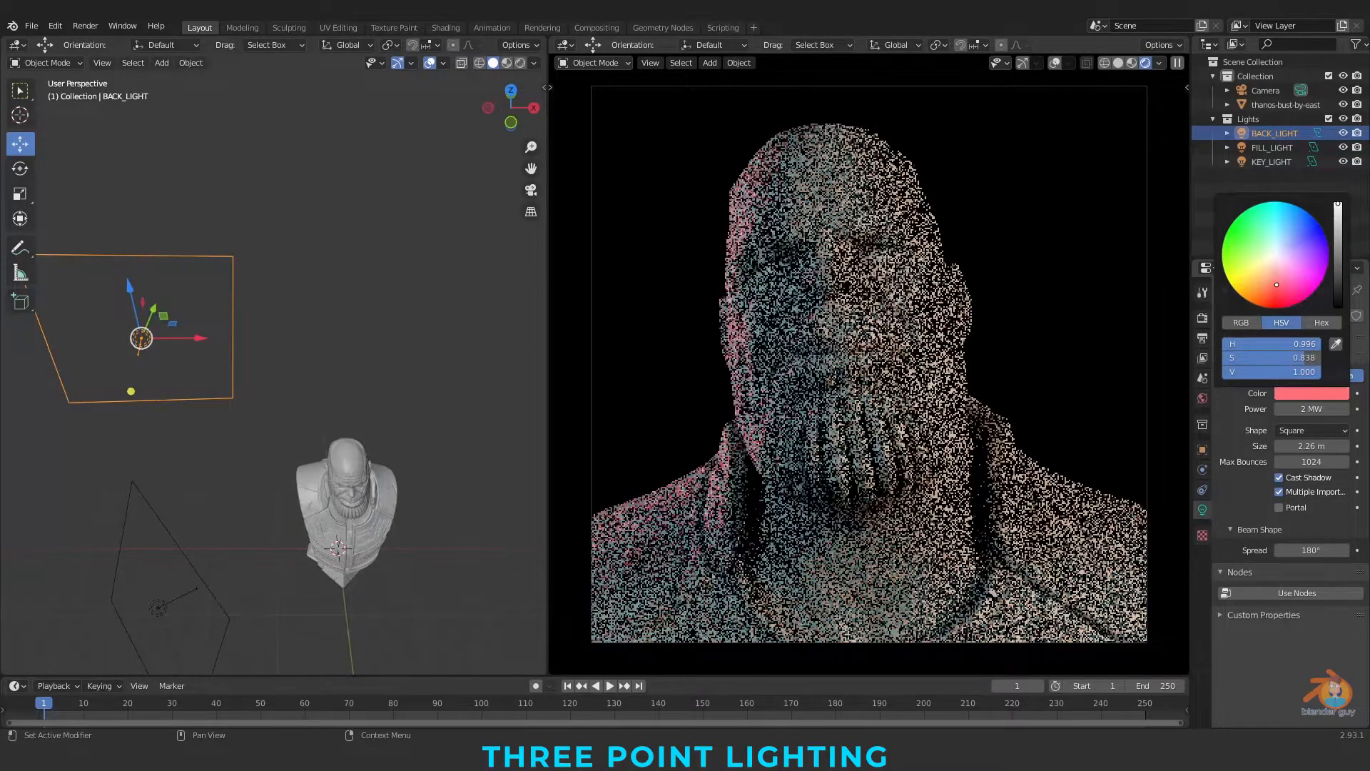
{"action": "mouse_move", "coordinate": [1276, 285]}
{"action": "left_mouse_down"}
{"action": "mouse_move", "coordinate": [1279, 267]}
{"action": "mouse_move", "coordinate": [1261, 279]}
{"action": "left_mouse_up"}
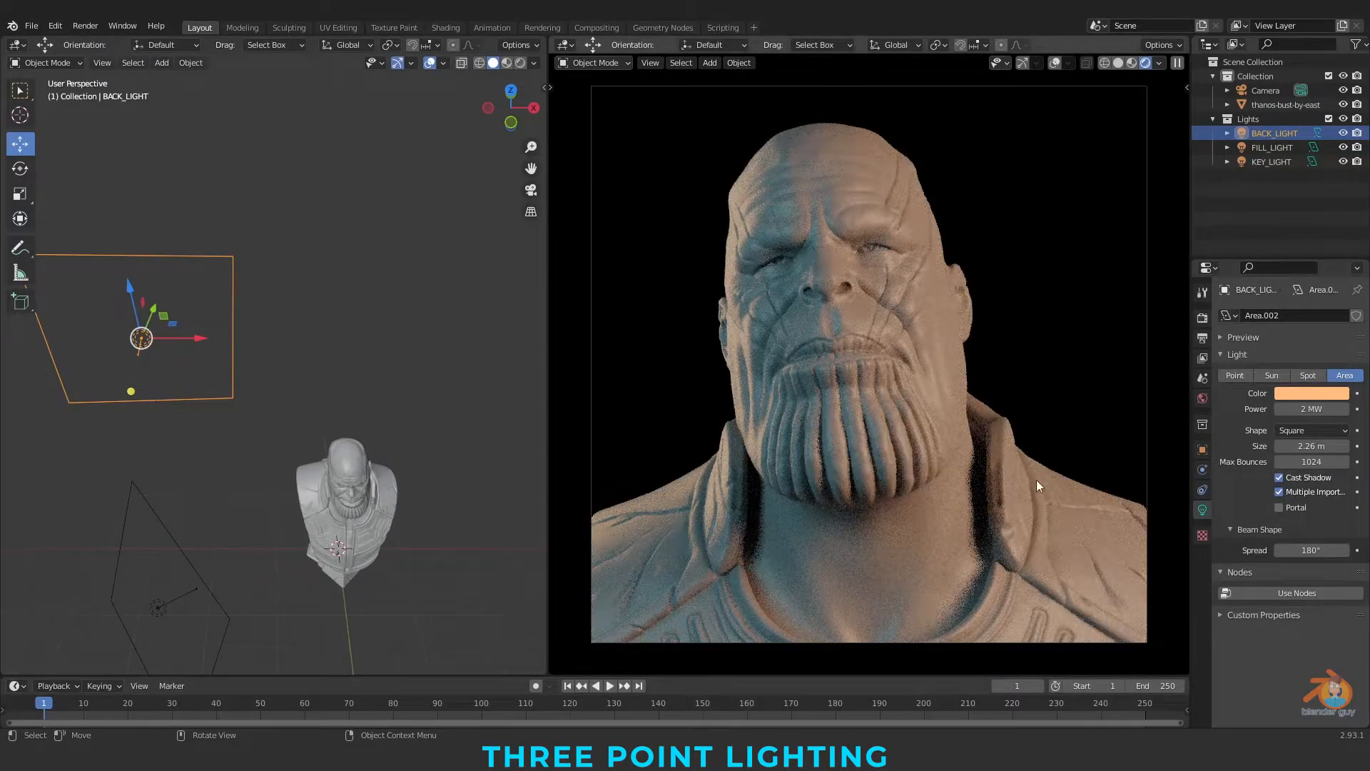
Set the color management look to Very High Contrast in the render settings.
{"action": "left_click", "coordinate": [1203, 318]}
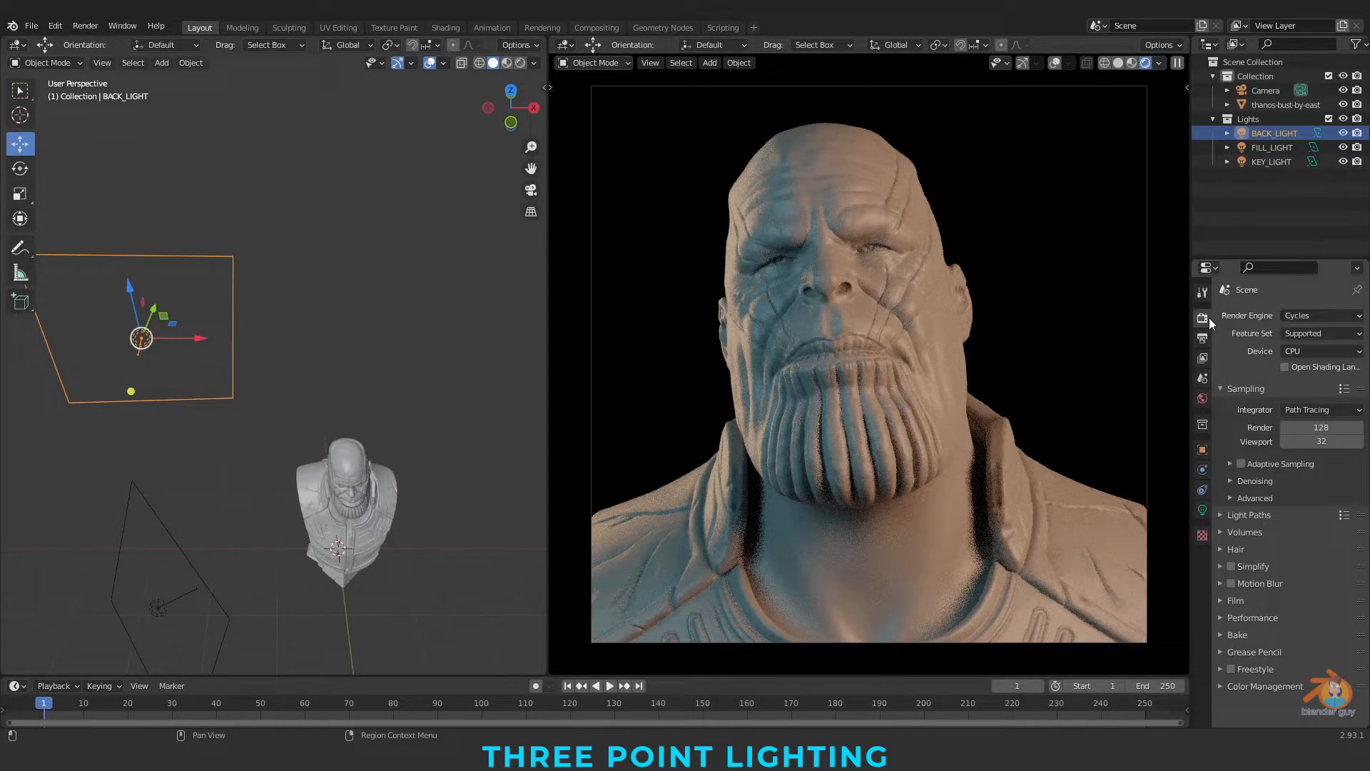
{"action": "left_click", "coordinate": [1270, 685]}
{"action": "scroll", "coordinate": [1249, 643], "scroll_direction": "down", "scroll_amount": 3}
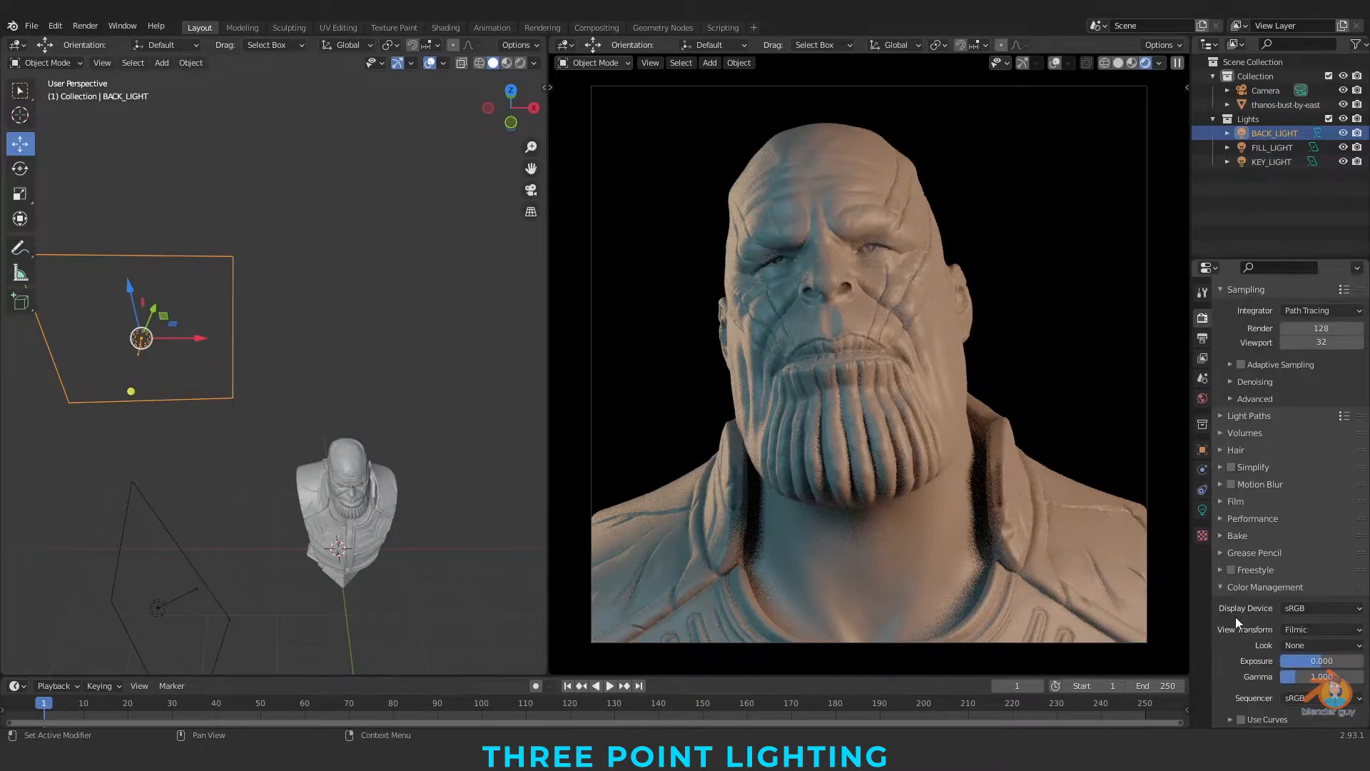
{"action": "left_click", "coordinate": [1307, 650]}
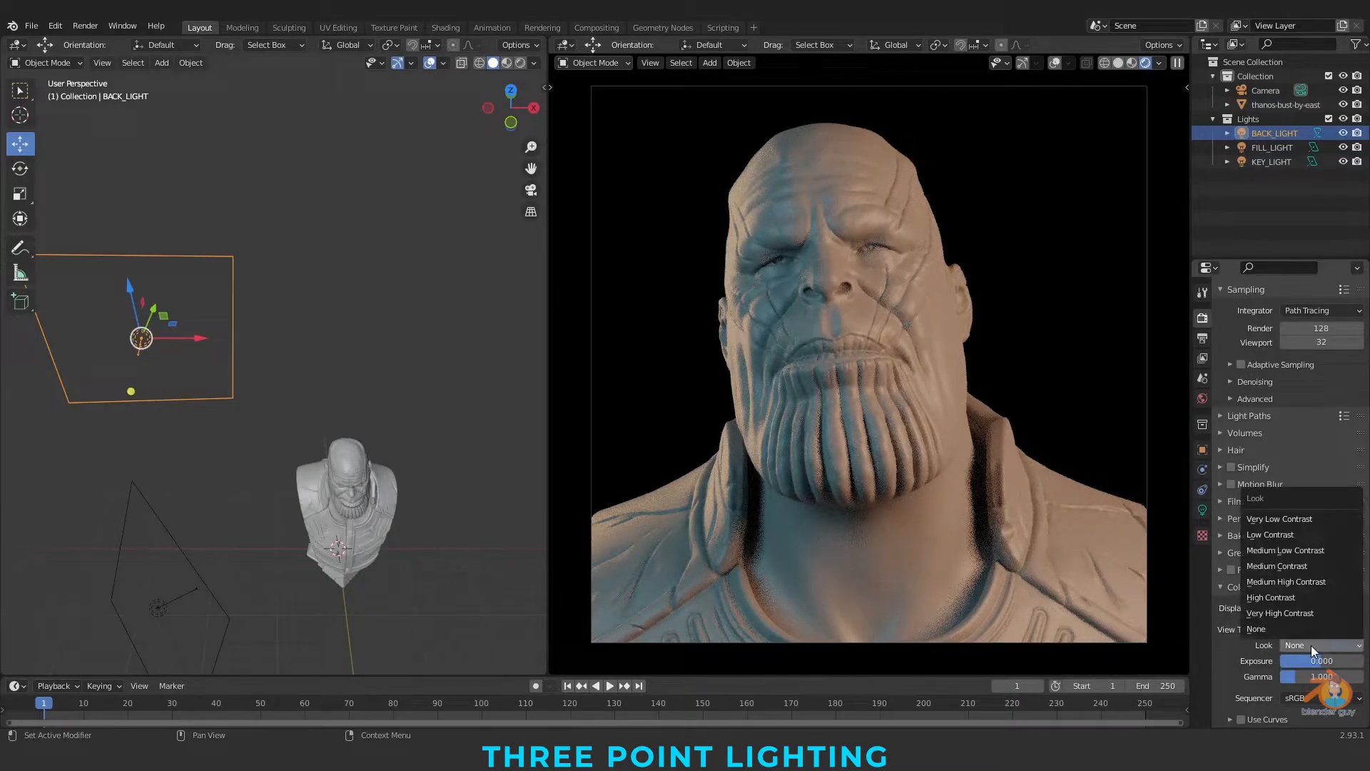
{"action": "left_click", "coordinate": [1274, 614]}
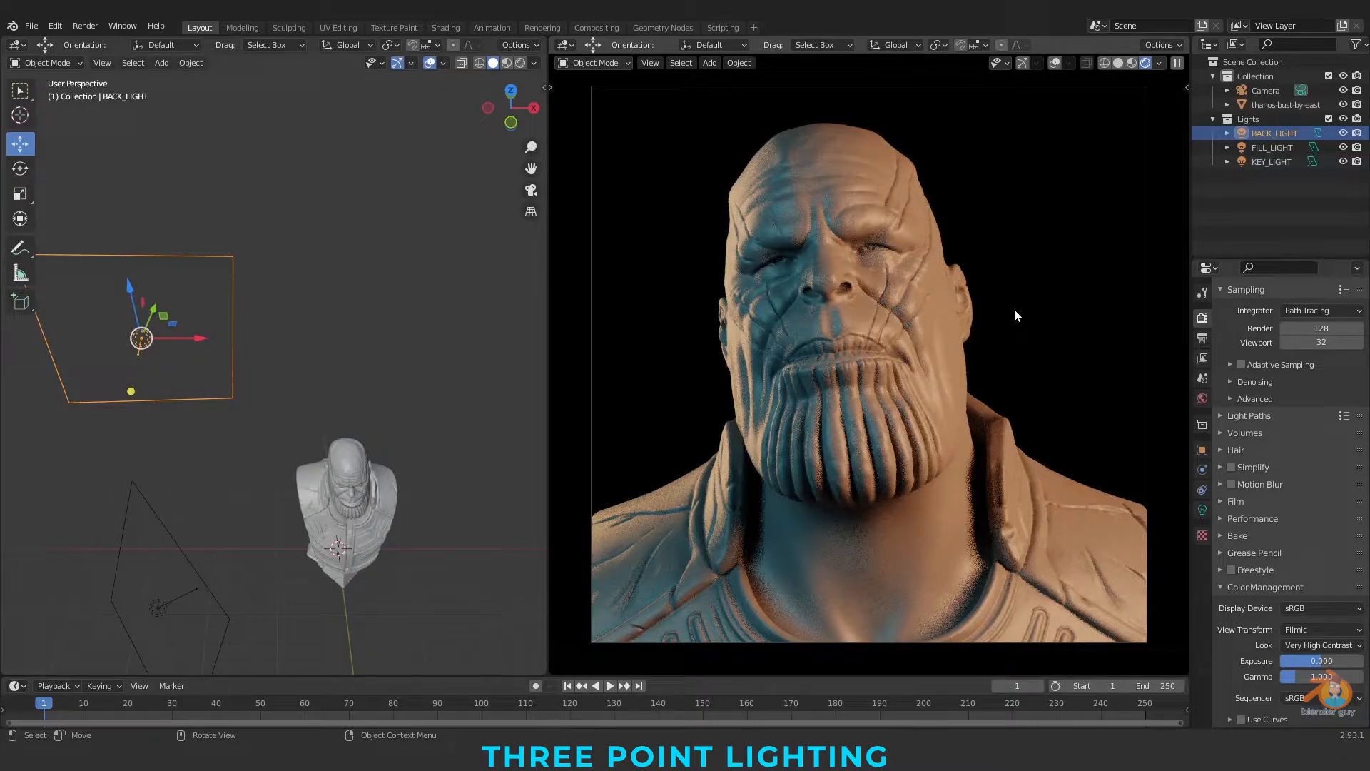
Render the bust through the camera and inspect the rendered image up close and as a whole.
{"action": "key", "text": "F12"}
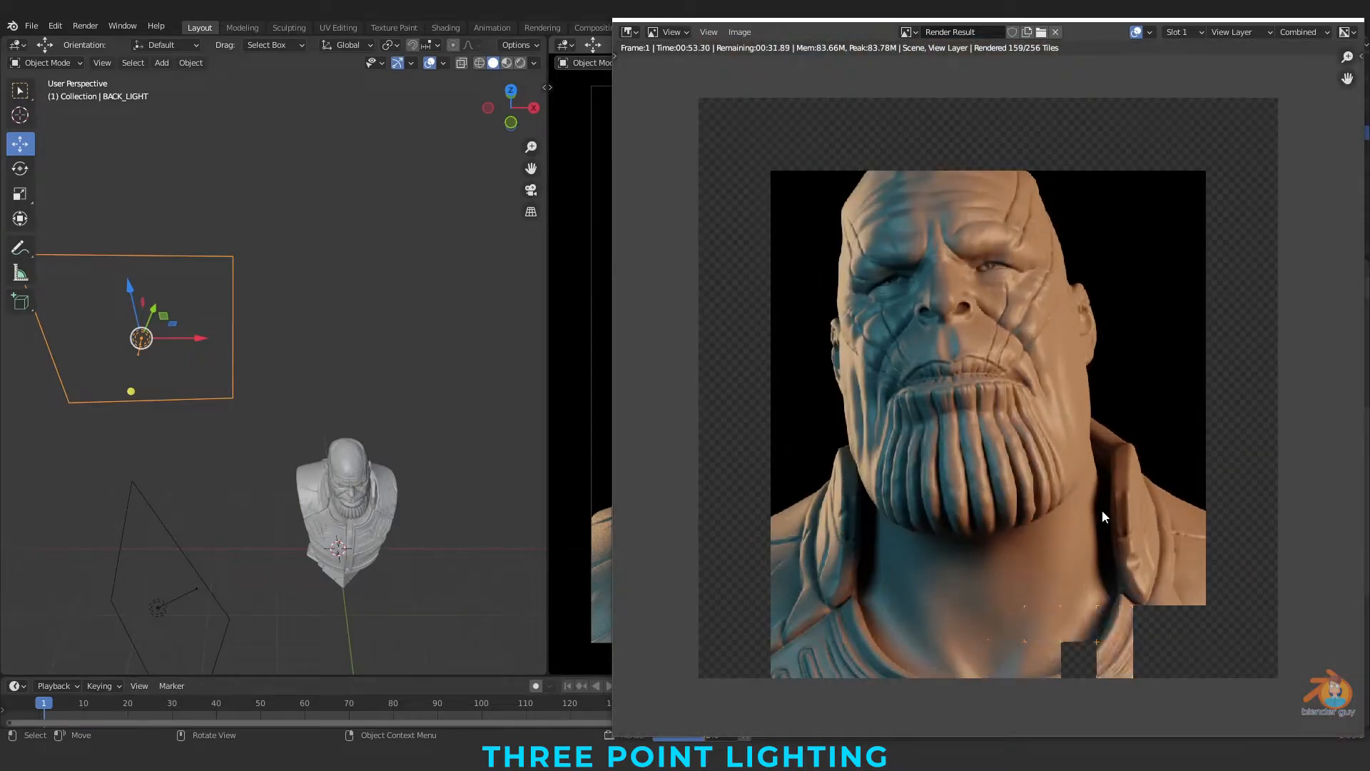
{"action": "scroll", "coordinate": [1038, 398], "scroll_direction": "up", "scroll_amount": 1}
{"action": "scroll", "coordinate": [1016, 366], "scroll_direction": "down", "scroll_amount": 4}
{"action": "scroll", "coordinate": [1016, 367], "scroll_direction": "up", "scroll_amount": 4}
{"action": "scroll", "coordinate": [1077, 379], "scroll_direction": "down", "scroll_amount": 4}
{"action": "scroll", "coordinate": [1078, 378], "scroll_direction": "up", "scroll_amount": 2}
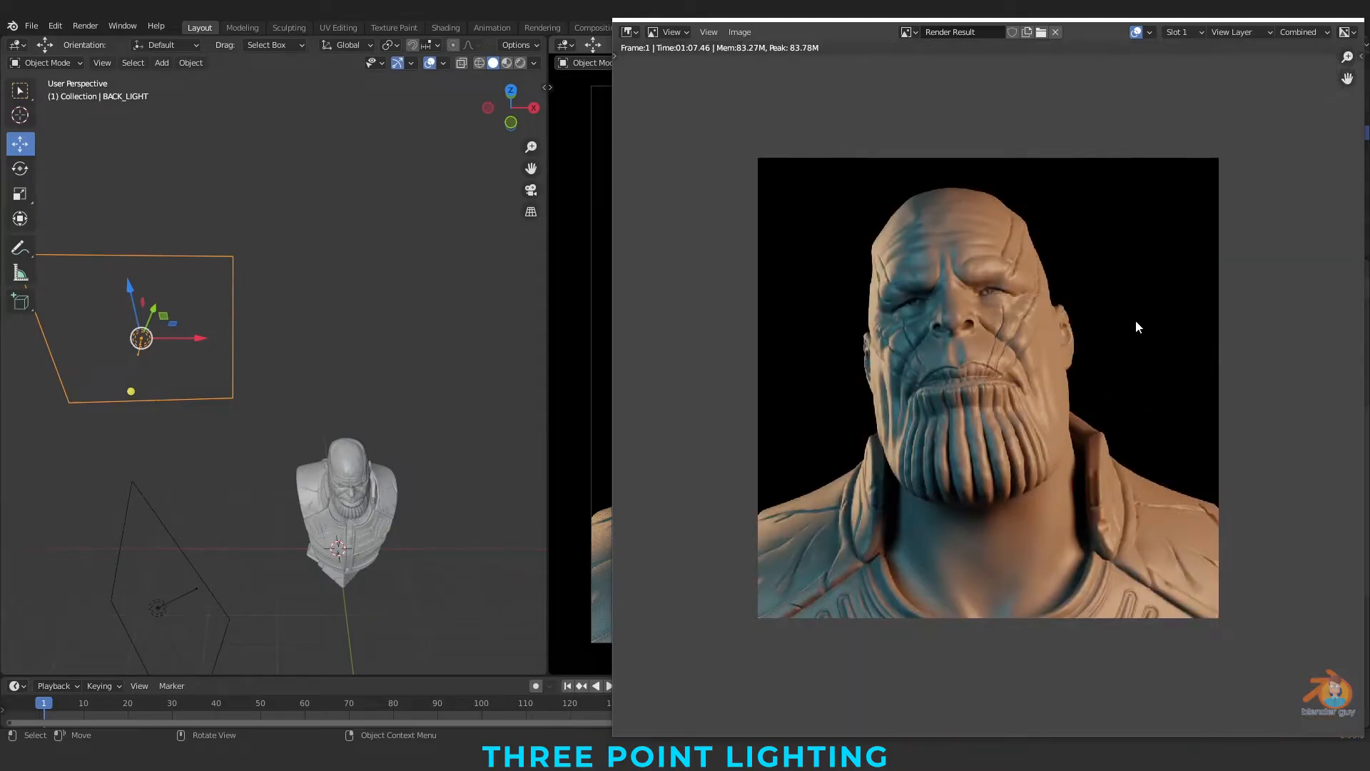
{"action": "scroll", "coordinate": [1135, 328], "scroll_direction": "up", "scroll_amount": 4}
{"action": "scroll", "coordinate": [1028, 306], "scroll_direction": "down", "scroll_amount": 2}
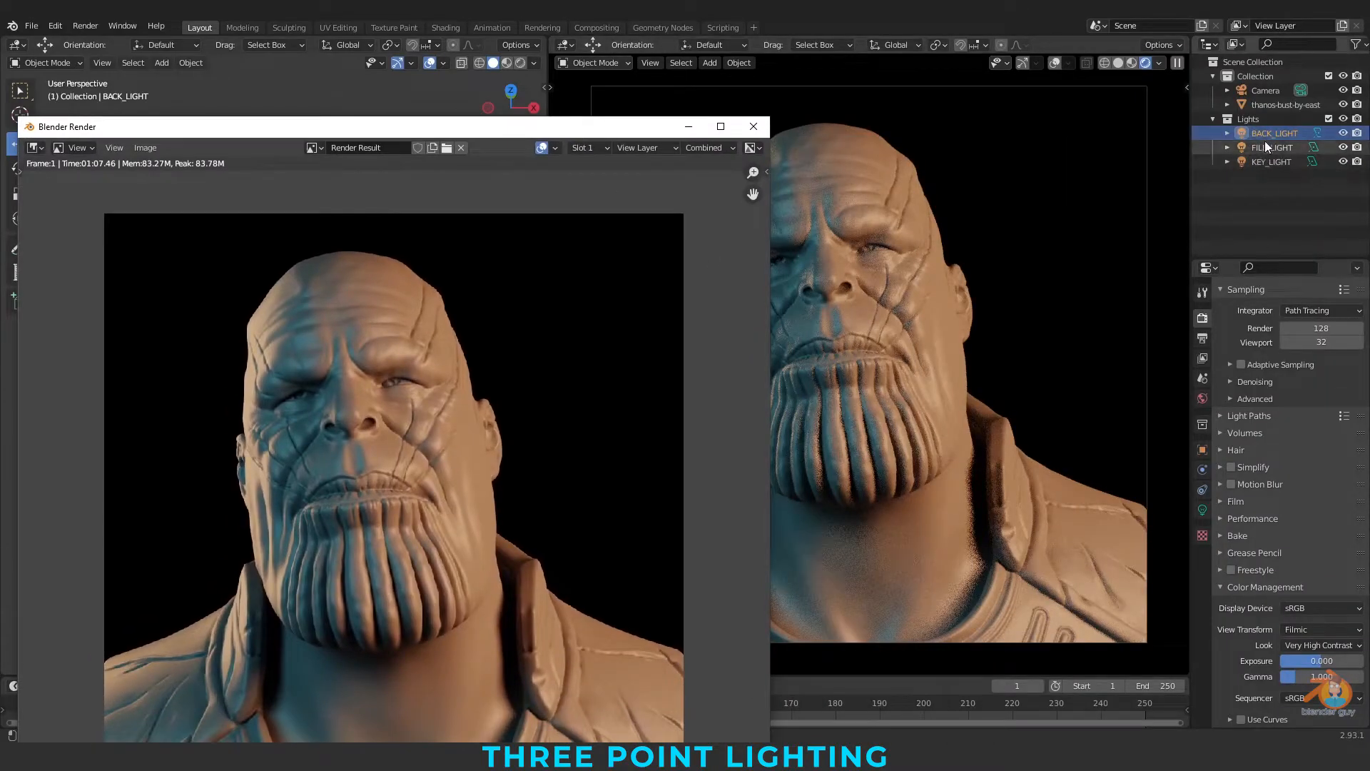
Set the key light's power to 3 MW.
{"action": "left_click", "coordinate": [1268, 147]}
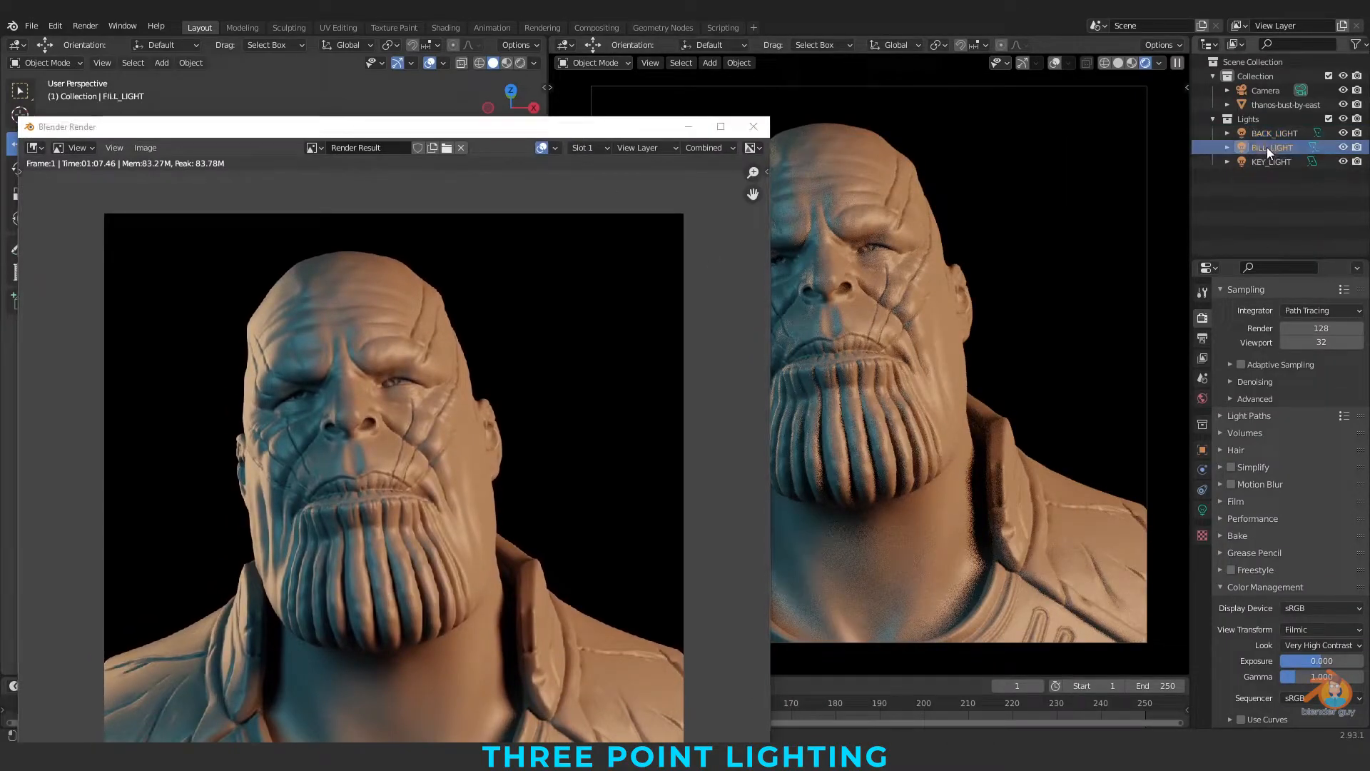
{"action": "left_click", "coordinate": [1287, 161]}
{"action": "left_click", "coordinate": [1203, 510]}
{"action": "left_click", "coordinate": [1312, 409]}
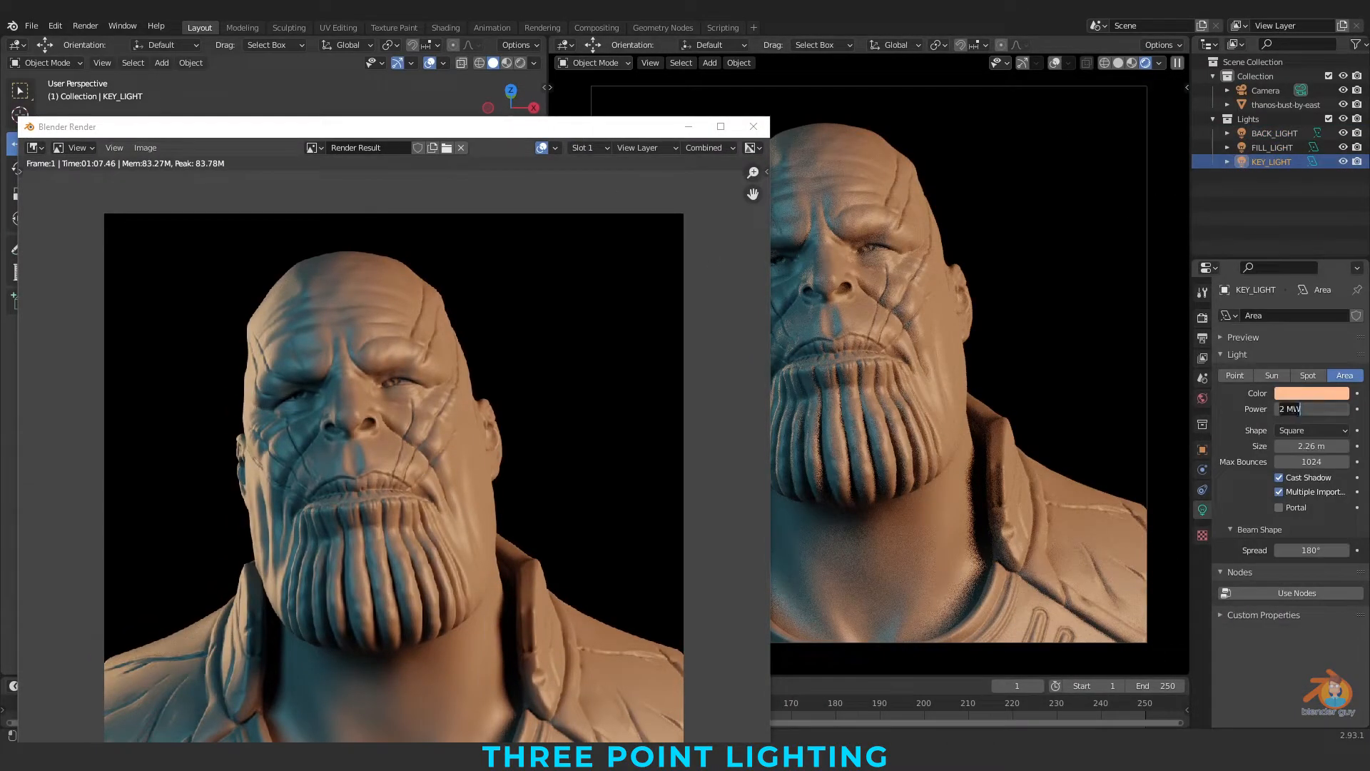
{"action": "type", "text": "3"}
{"action": "key", "text": "Return"}
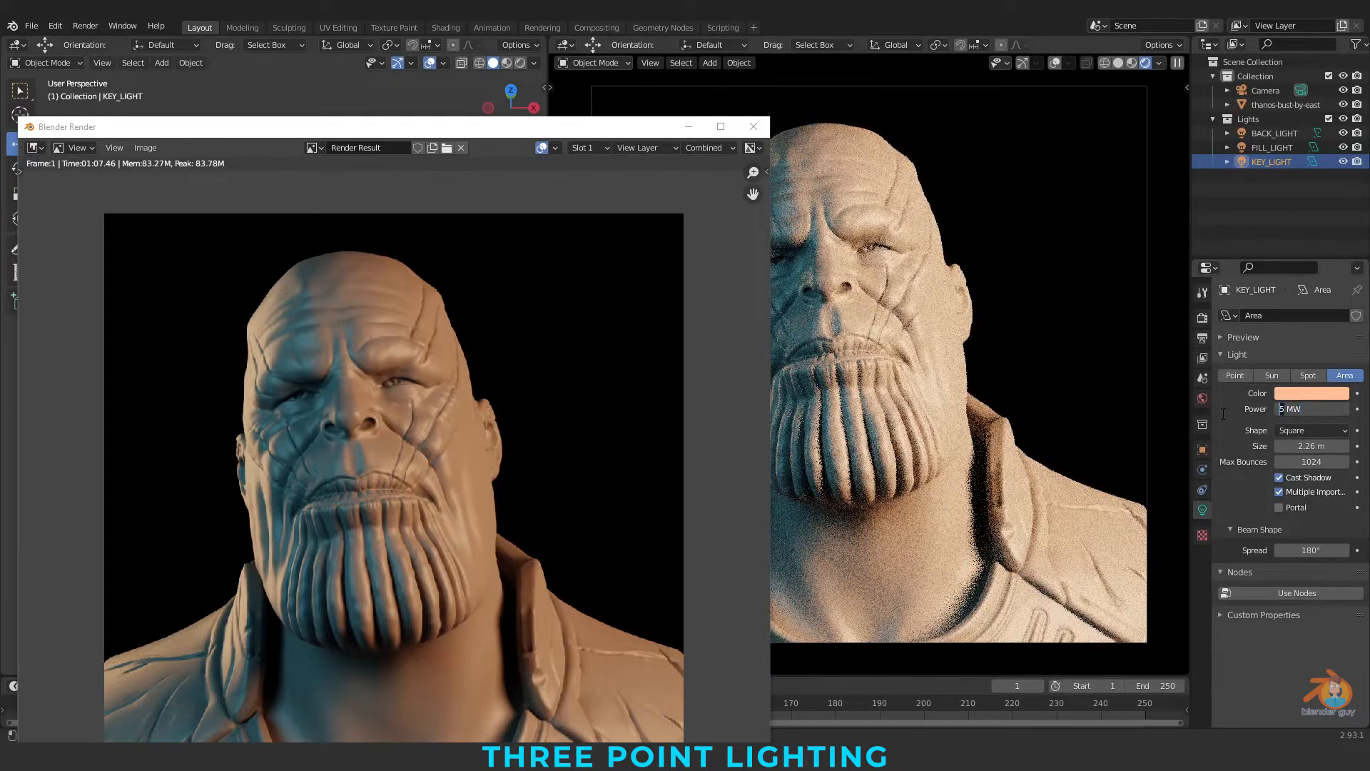
Render the bust again into Slot 2 and inspect the new image.
{"action": "left_click_drag", "start_coordinate": [625, 129], "coordinate": [464, 150]}
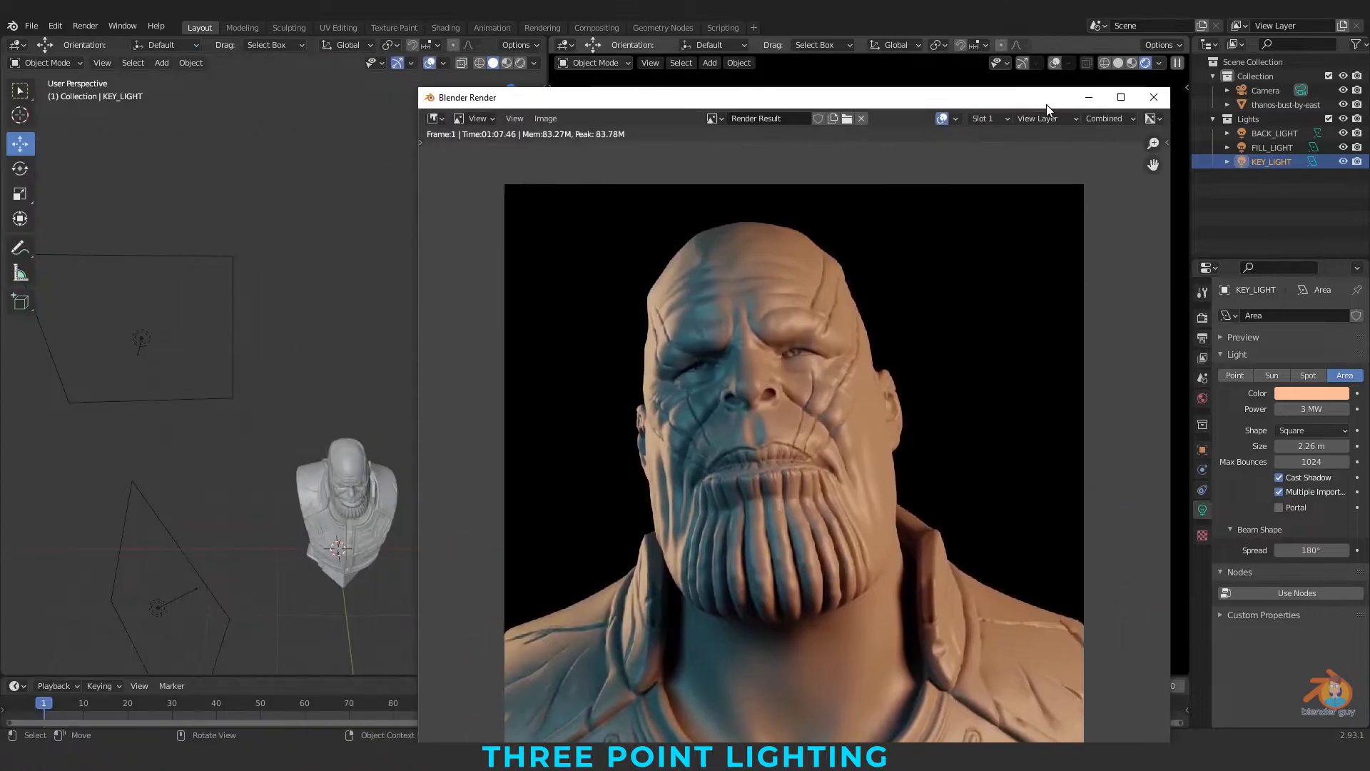
{"action": "left_click_drag", "start_coordinate": [1047, 105], "coordinate": [1086, 34]}
{"action": "left_click", "coordinate": [1030, 47]}
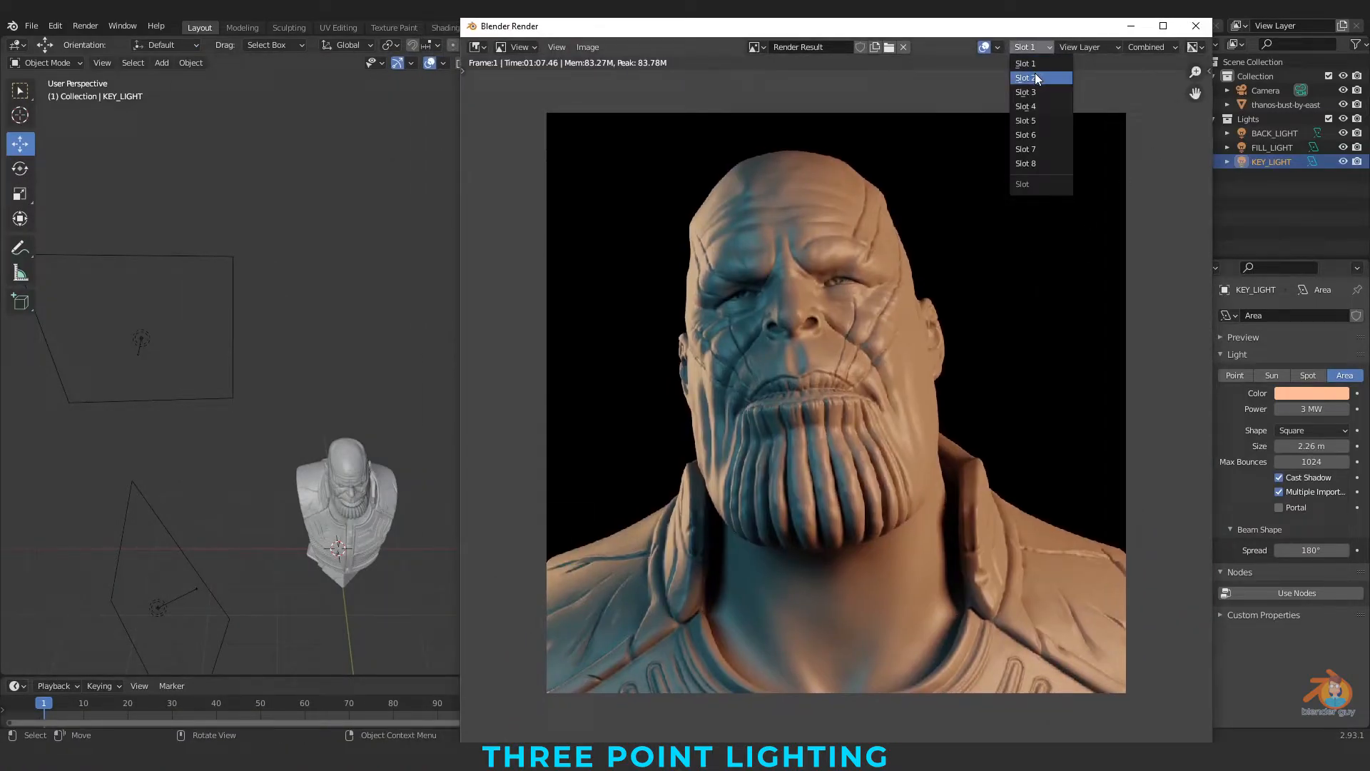
{"action": "left_click", "coordinate": [1036, 77]}
{"action": "key", "text": "F12"}
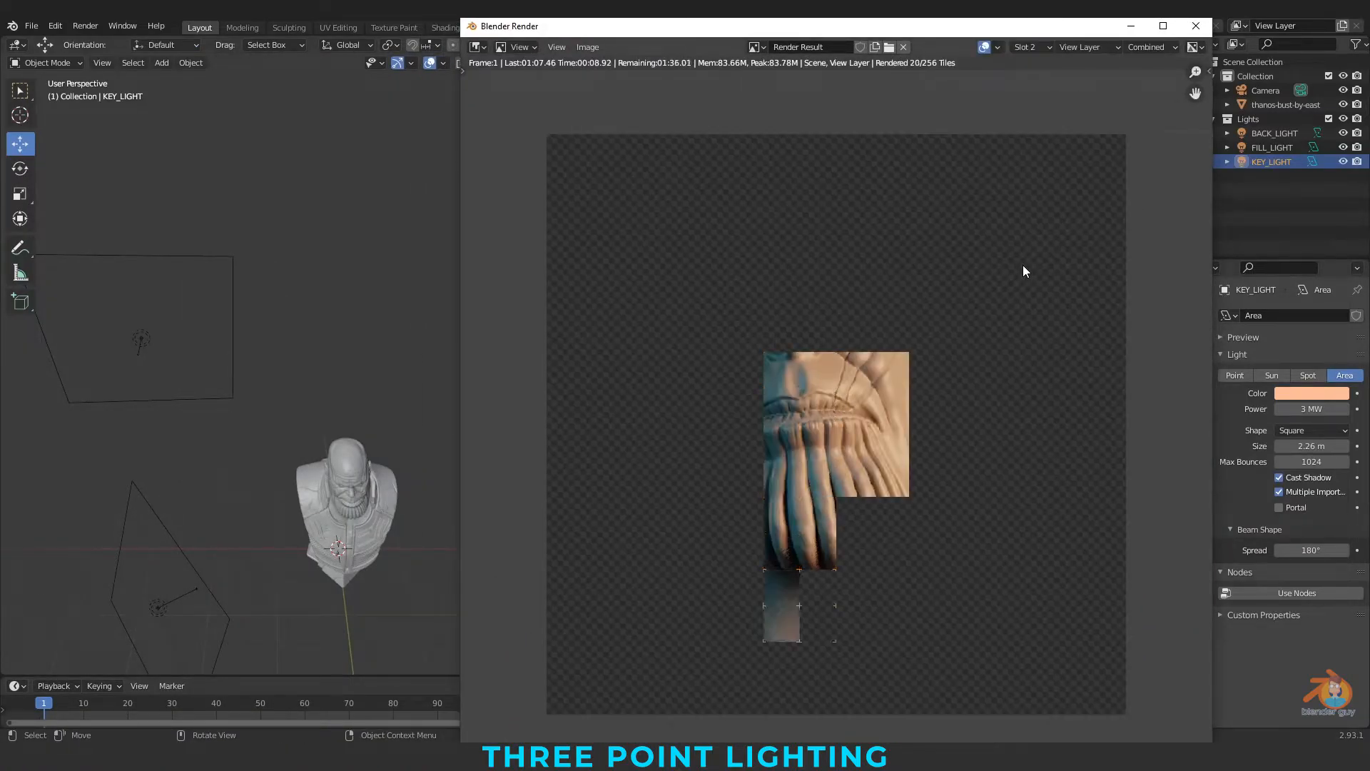
{"action": "scroll", "coordinate": [948, 491], "scroll_direction": "up", "scroll_amount": 3}
{"action": "scroll", "coordinate": [948, 497], "scroll_direction": "down", "scroll_amount": 3}
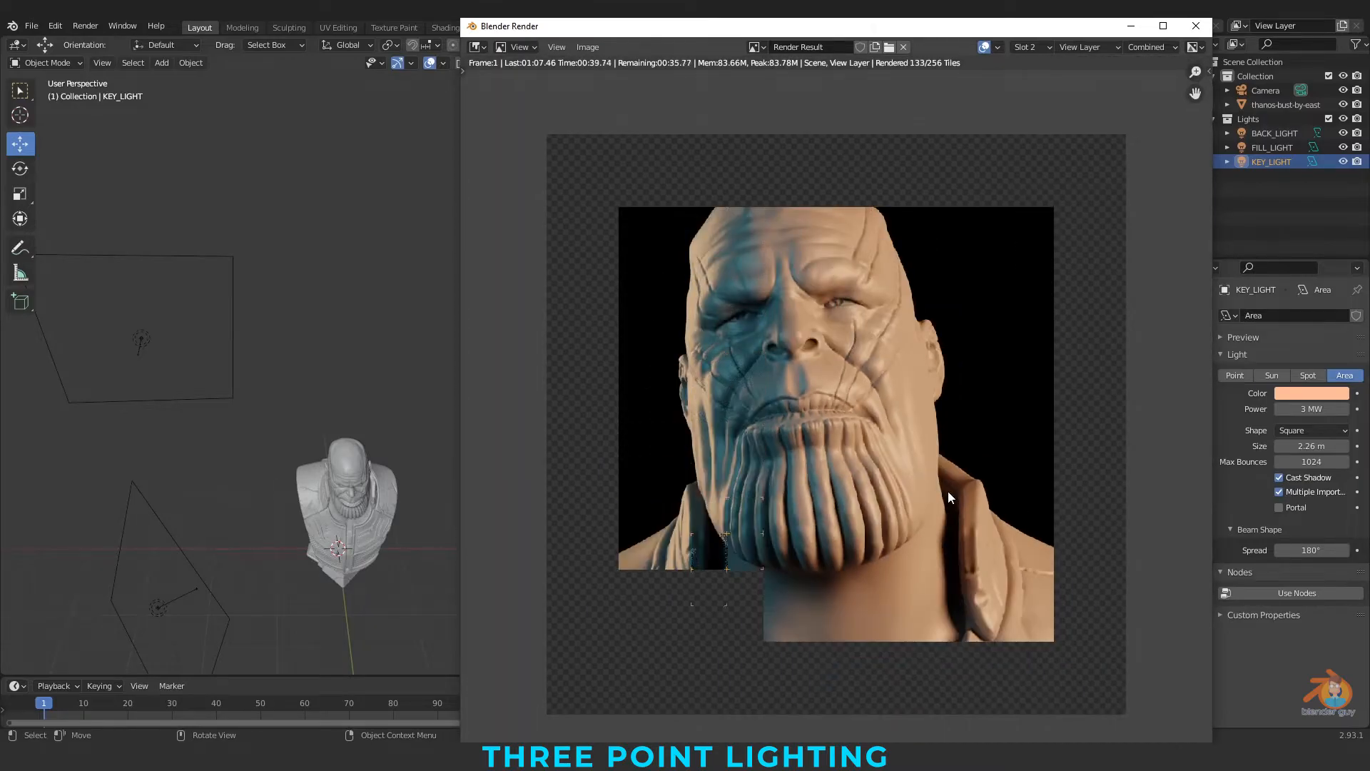
{"action": "scroll", "coordinate": [949, 487], "scroll_direction": "up", "scroll_amount": 4}
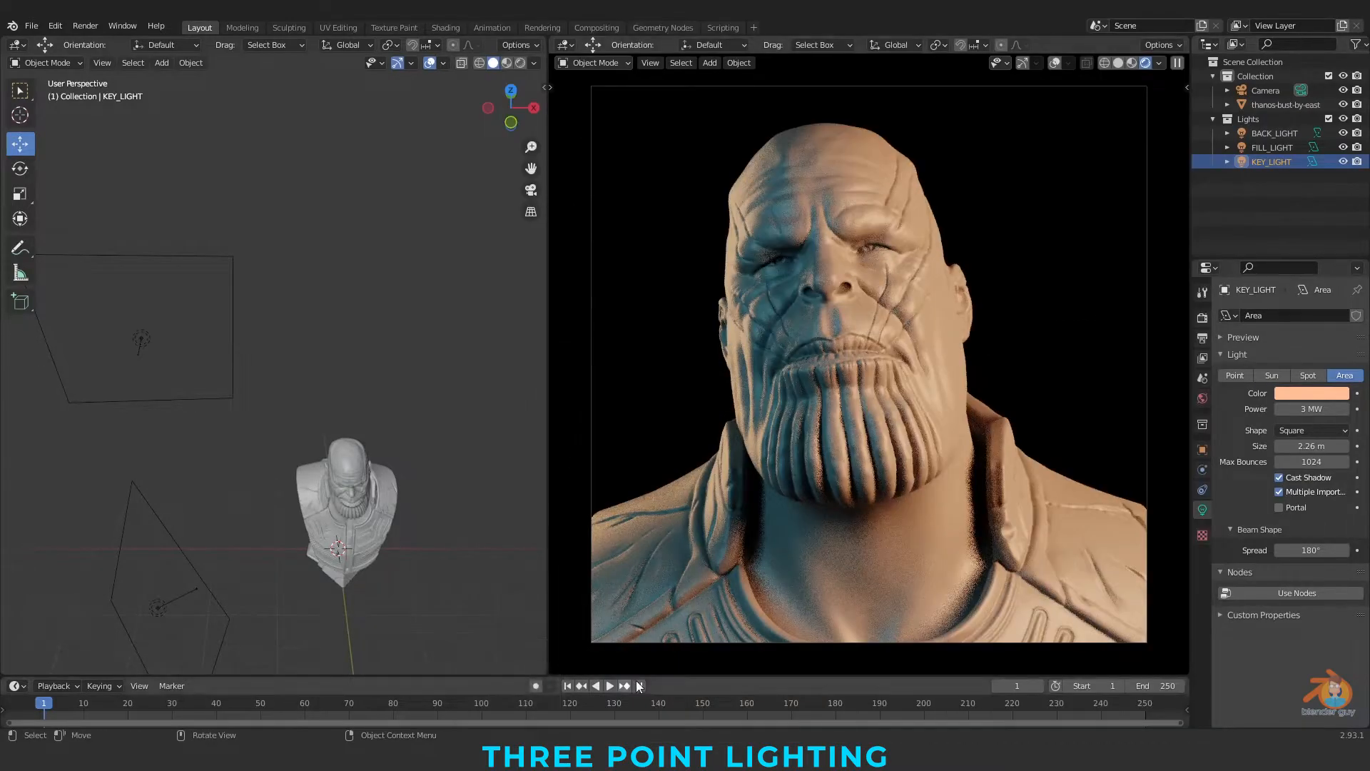
{"action": "scroll", "coordinate": [827, 420], "scroll_direction": "down", "scroll_amount": 3}
{"action": "scroll", "coordinate": [829, 415], "scroll_direction": "up", "scroll_amount": 2}
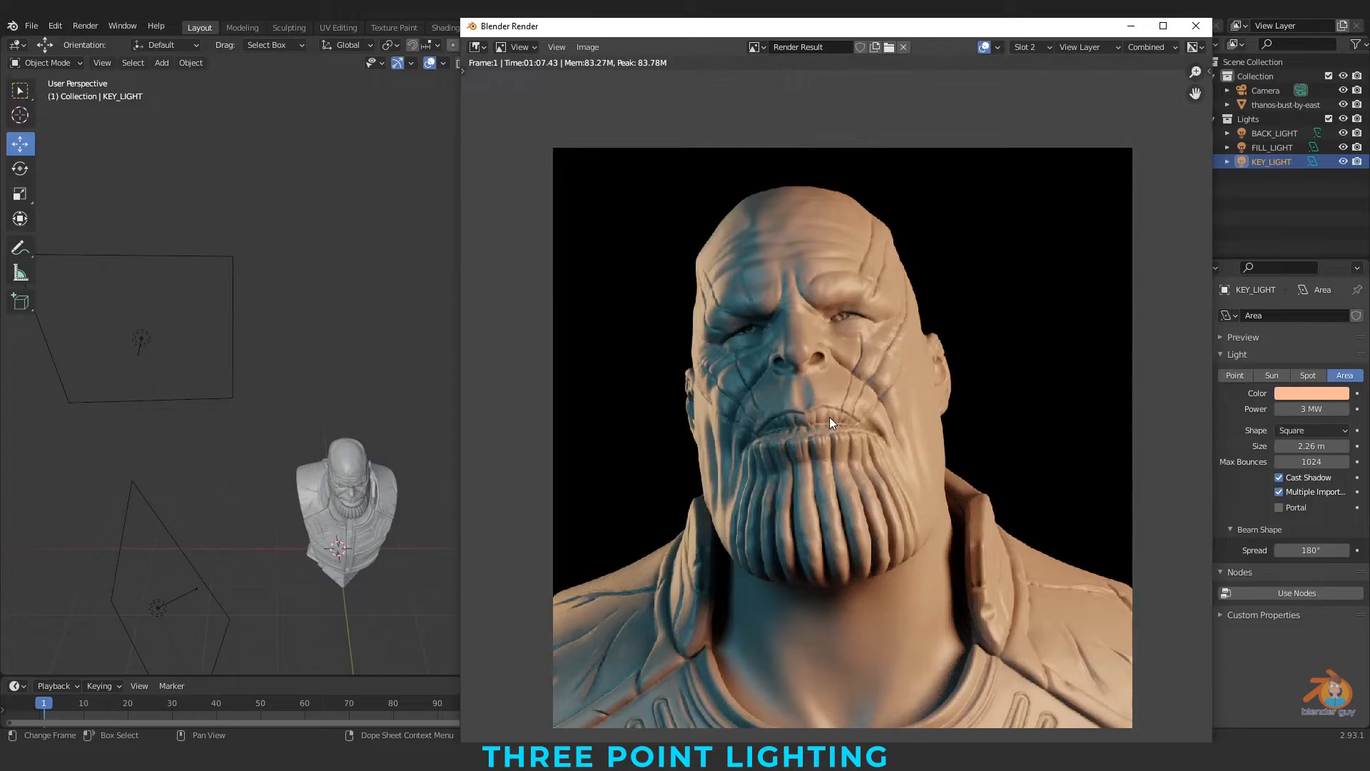
{"action": "middle_click_drag", "start_coordinate": [829, 430], "coordinate": [832, 404]}
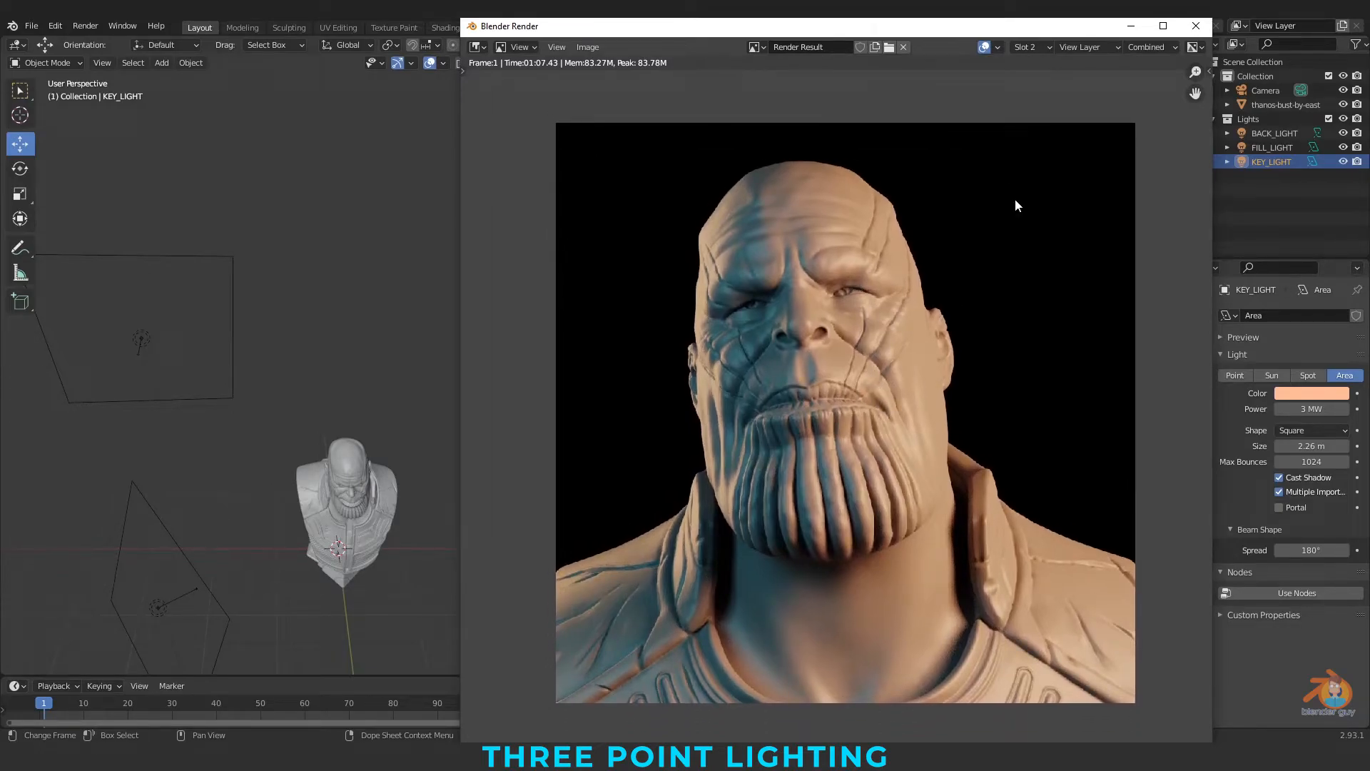
Close the render window, leave only the back light visible among the lights and reposition it behind the bust.
{"action": "left_click", "coordinate": [1196, 25]}
{"action": "left_click_drag", "start_coordinate": [1348, 165], "coordinate": [1345, 148]}
{"action": "left_click", "coordinate": [1265, 135]}
{"action": "middle_click_drag", "start_coordinate": [358, 357], "coordinate": [396, 356]}
{"action": "left_click", "coordinate": [20, 168]}
{"action": "left_click_drag", "start_coordinate": [177, 432], "coordinate": [189, 429]}
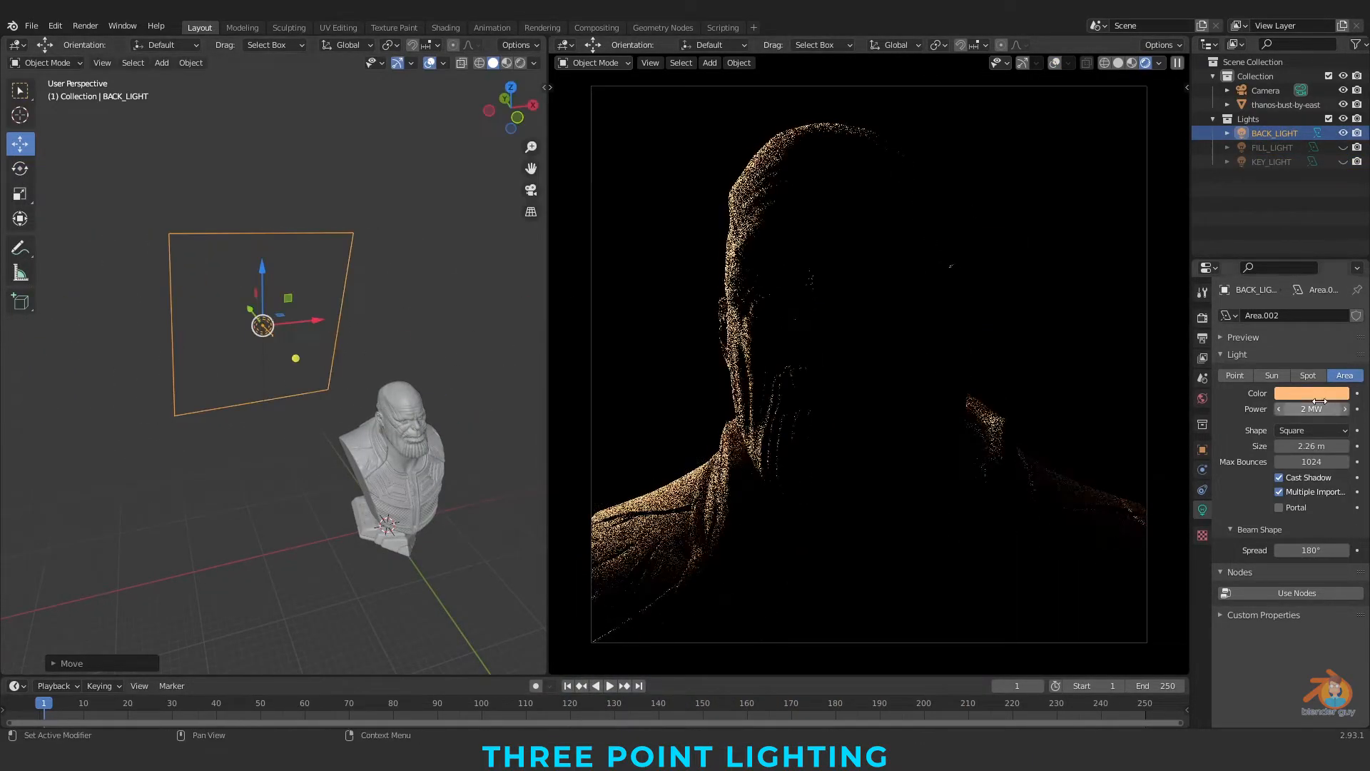
Give the back light a coral-red color and make the key light visible again.
{"action": "left_click", "coordinate": [1311, 393]}
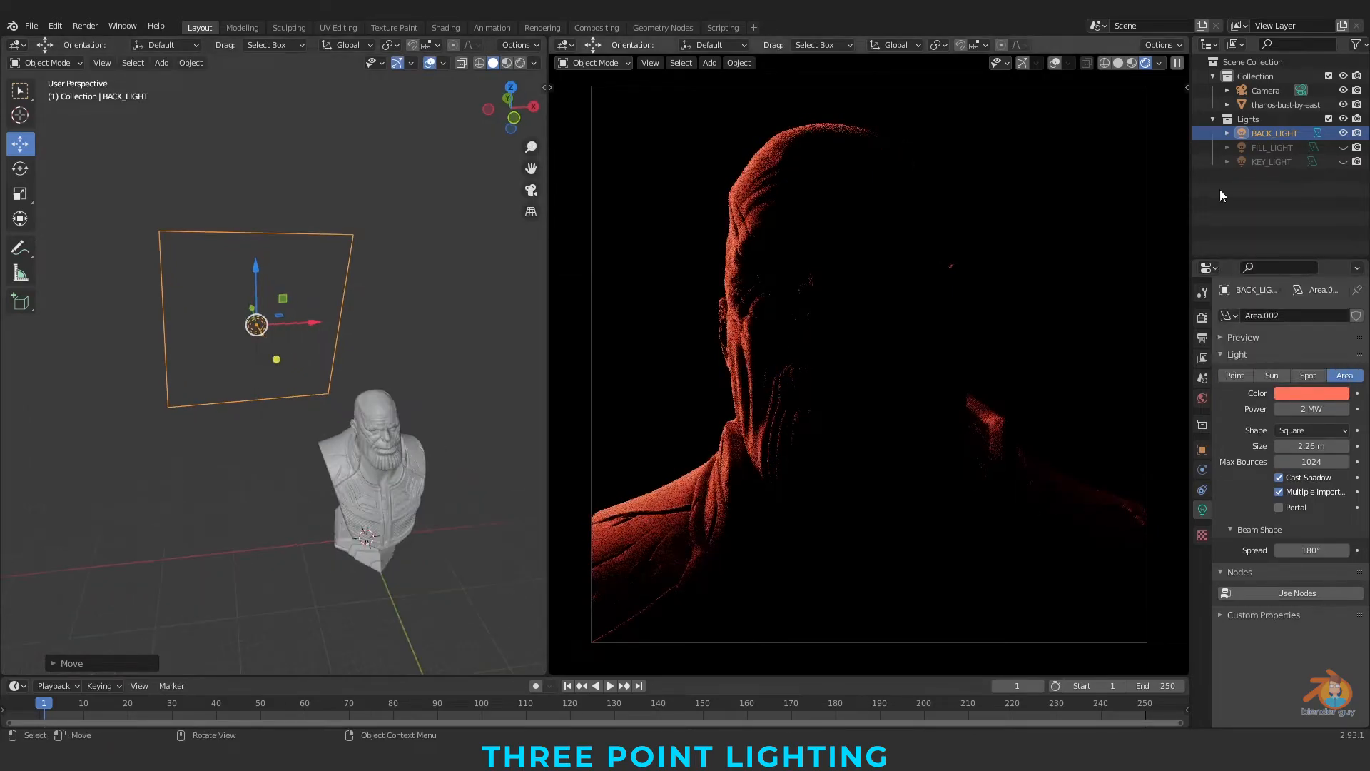
{"action": "left_click", "coordinate": [1344, 161]}
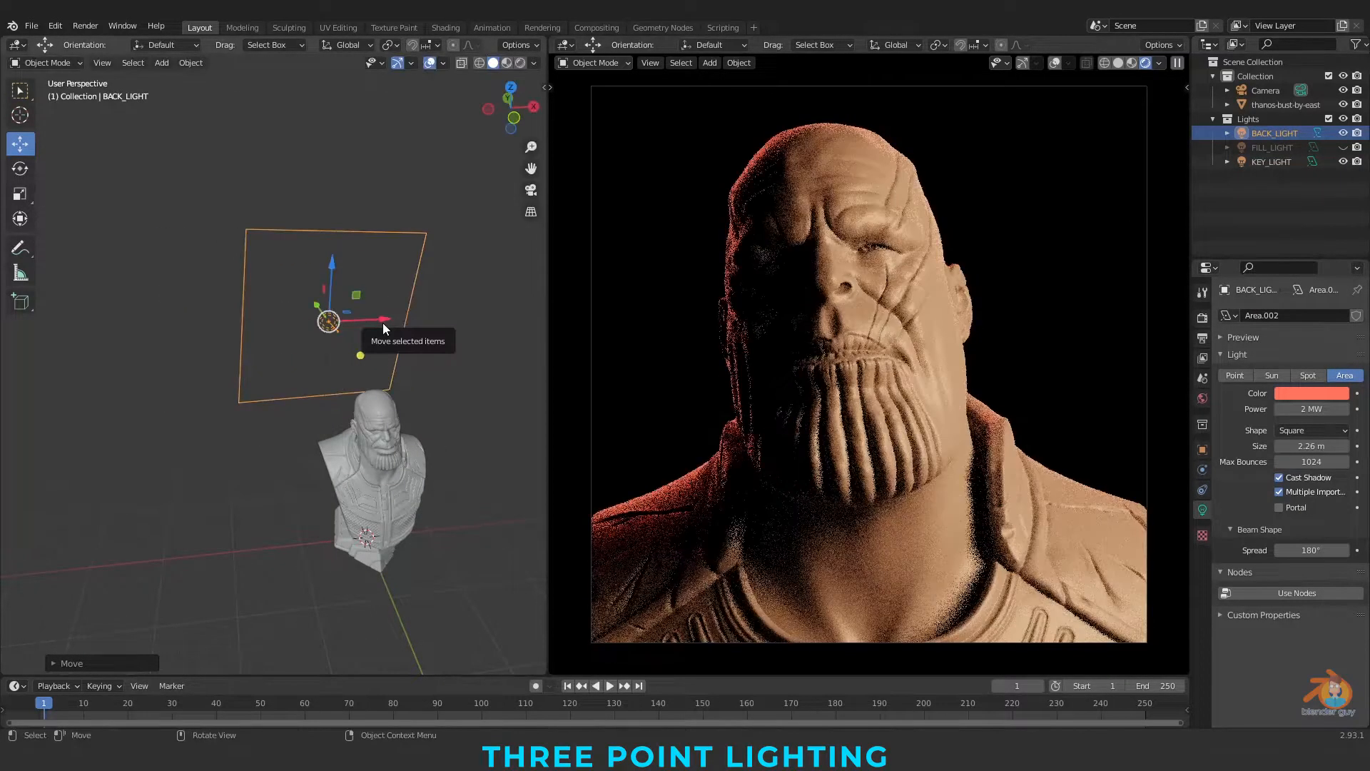
Shift the back light along the X axis behind the bust.
{"action": "middle_click_drag", "start_coordinate": [382, 323], "coordinate": [361, 437]}
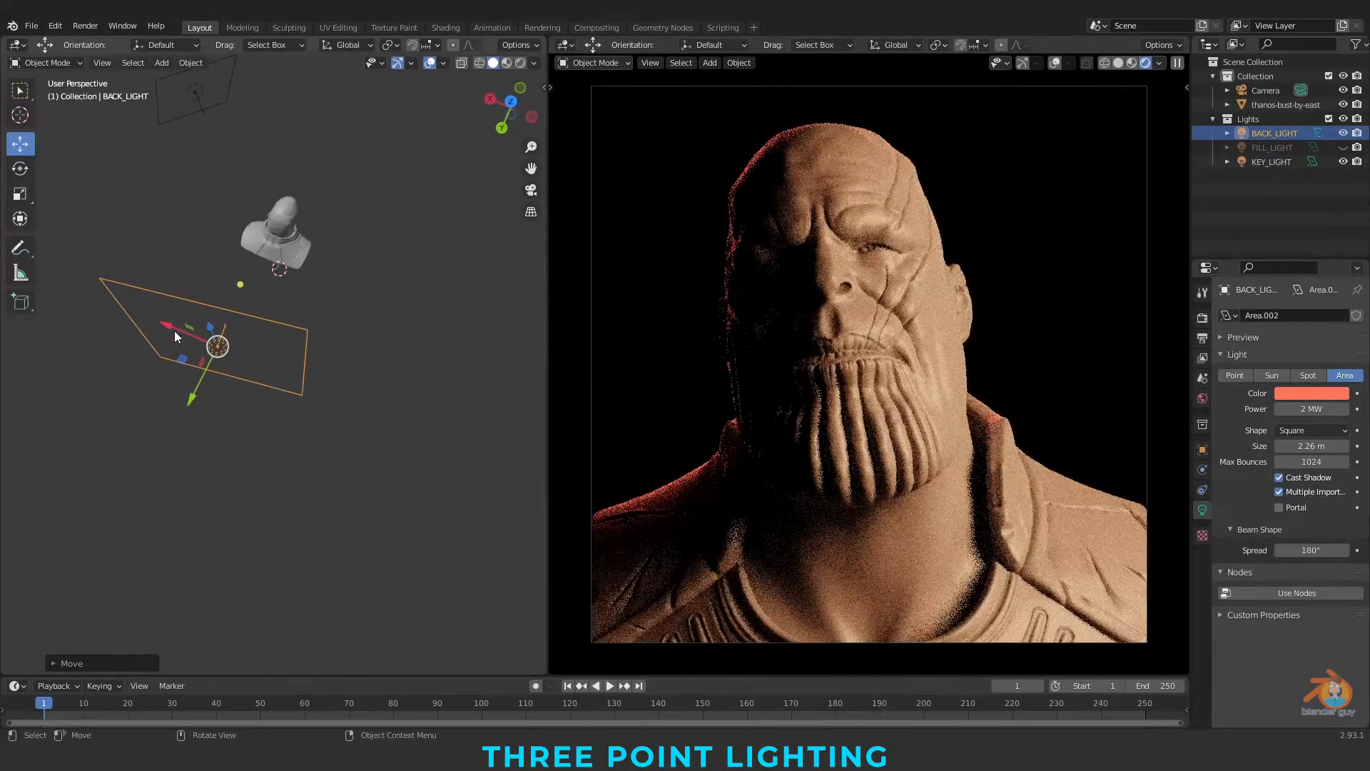
{"action": "middle_click_drag", "start_coordinate": [174, 331], "coordinate": [197, 317]}
{"action": "key", "text": "g"}
{"action": "key", "text": "x"}
{"action": "left_click", "coordinate": [225, 317]}
Show the fill light, check it with the back light while the key light is hidden, and unhide all lights.
{"action": "left_click", "coordinate": [1343, 147]}
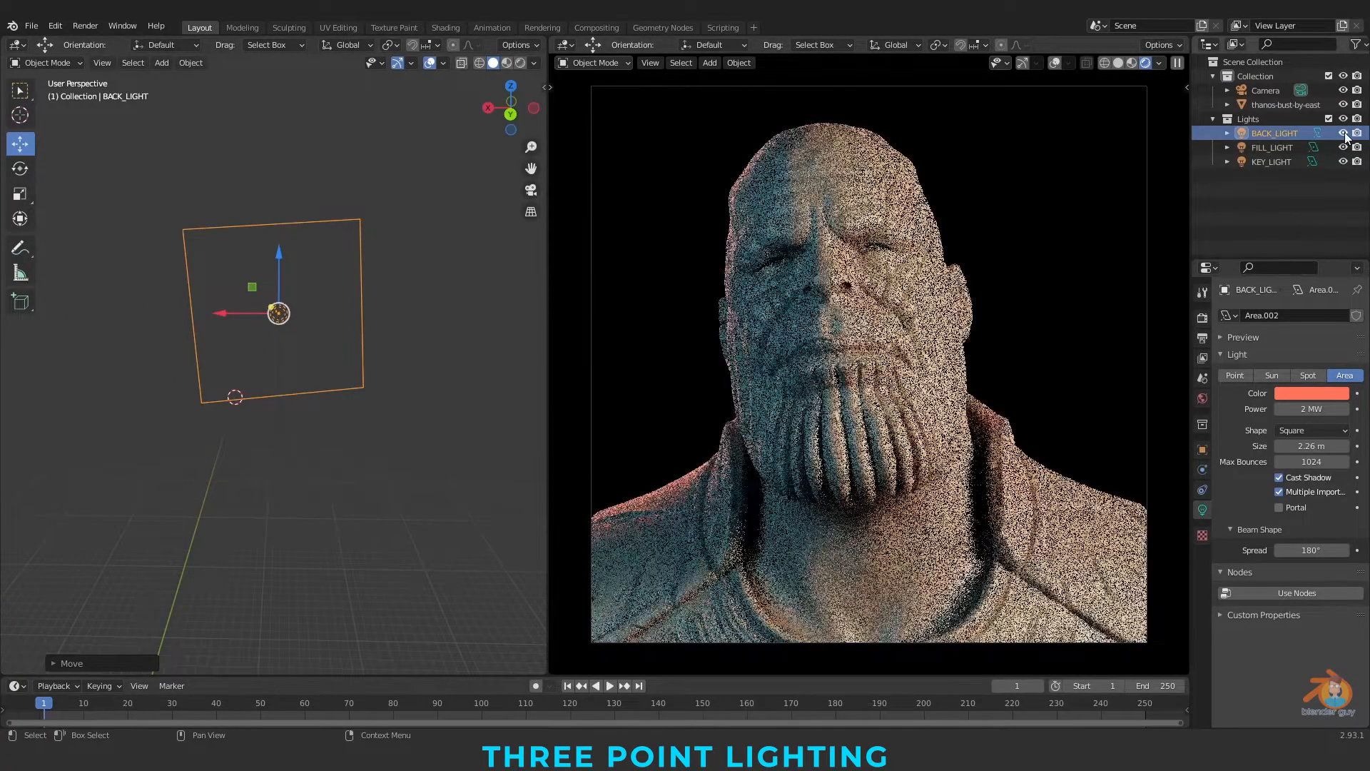
{"action": "left_click", "coordinate": [1343, 161]}
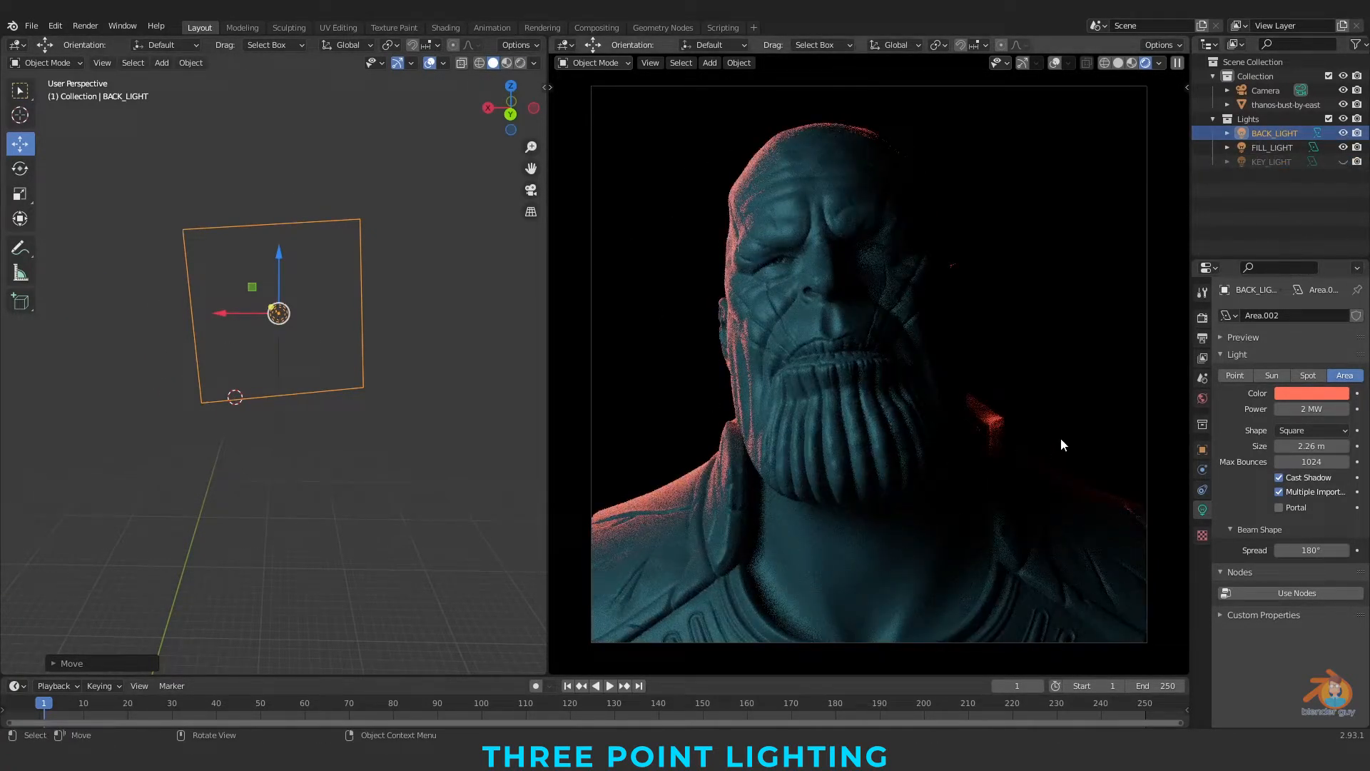
{"action": "key", "text": "alt+h"}
Examine the placement of the key, fill and back lights around the bust, selecting each in turn.
{"action": "scroll", "coordinate": [399, 497], "scroll_direction": "down", "scroll_amount": 2}
{"action": "scroll", "coordinate": [421, 483], "scroll_direction": "up", "scroll_amount": 5}
{"action": "middle_click_drag", "start_coordinate": [456, 454], "coordinate": [172, 262]}
{"action": "key", "text": "t"}
{"action": "middle_click_drag", "start_coordinate": [306, 428], "coordinate": [277, 425], "text": "shift"}
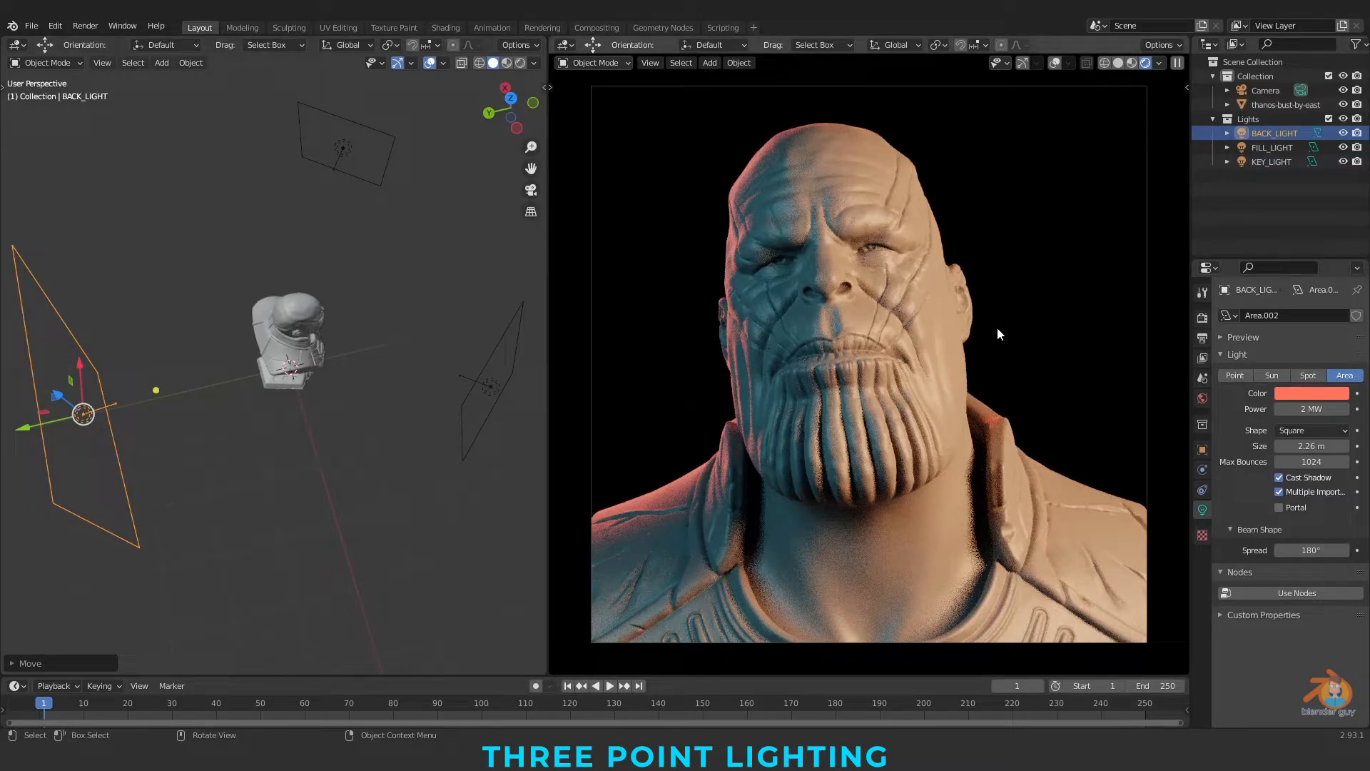
{"action": "left_click", "coordinate": [349, 144]}
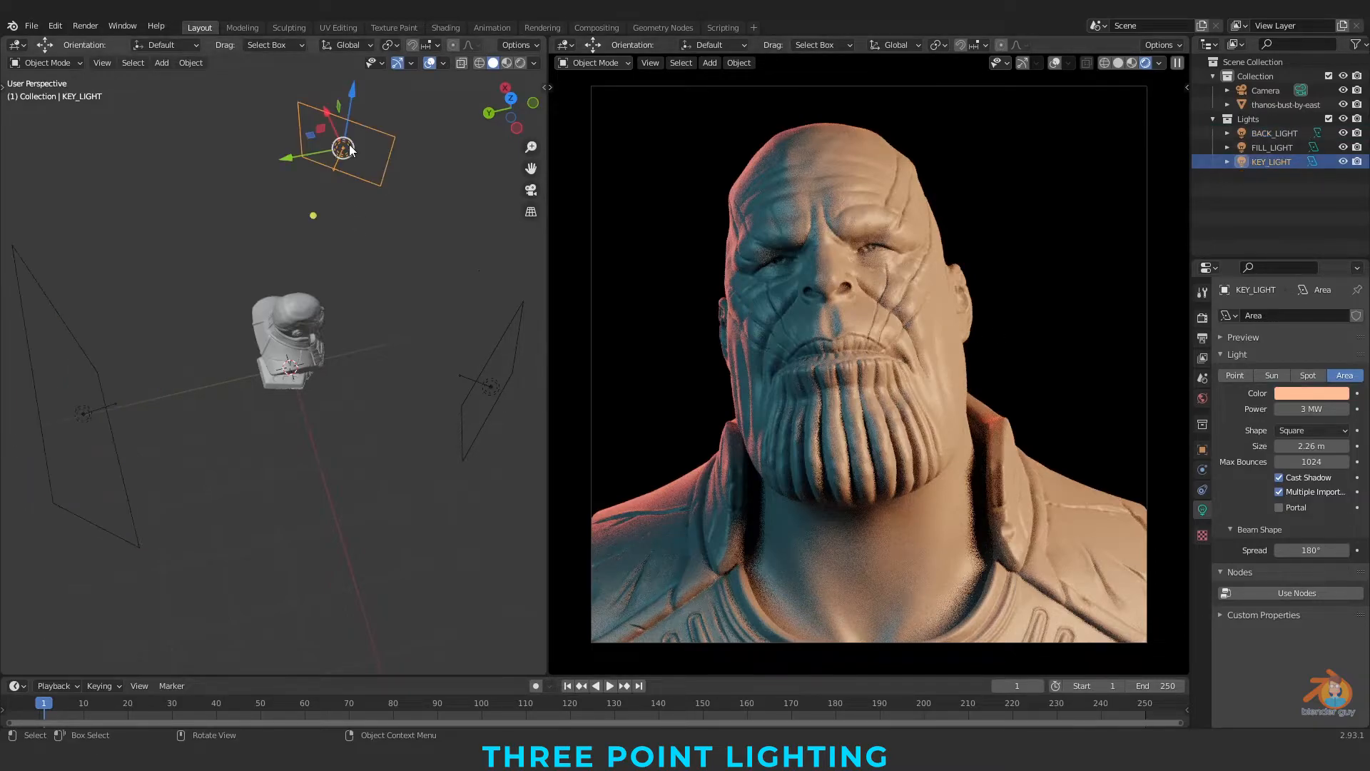
{"action": "left_click", "coordinate": [500, 378]}
{"action": "left_click", "coordinate": [81, 405]}
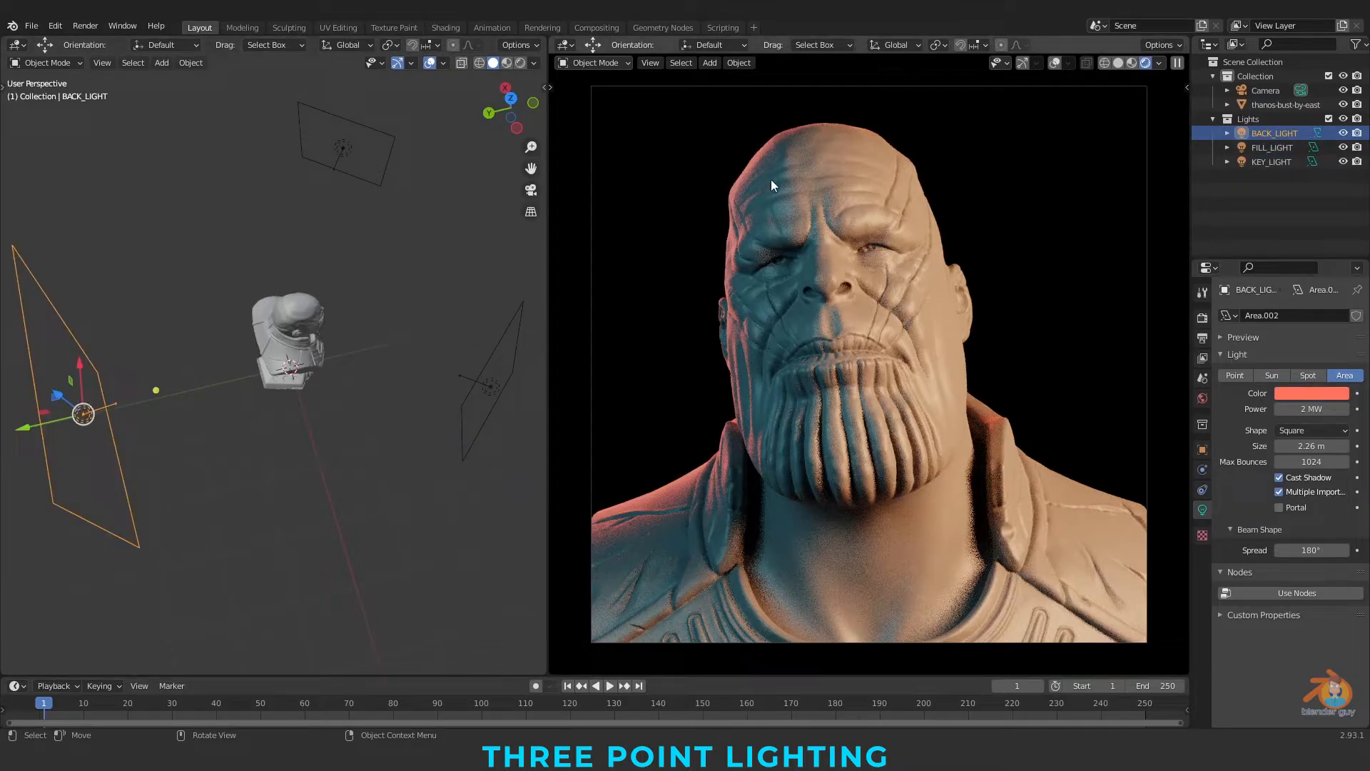
{"action": "left_click", "coordinate": [493, 386]}
{"action": "left_click", "coordinate": [84, 413]}
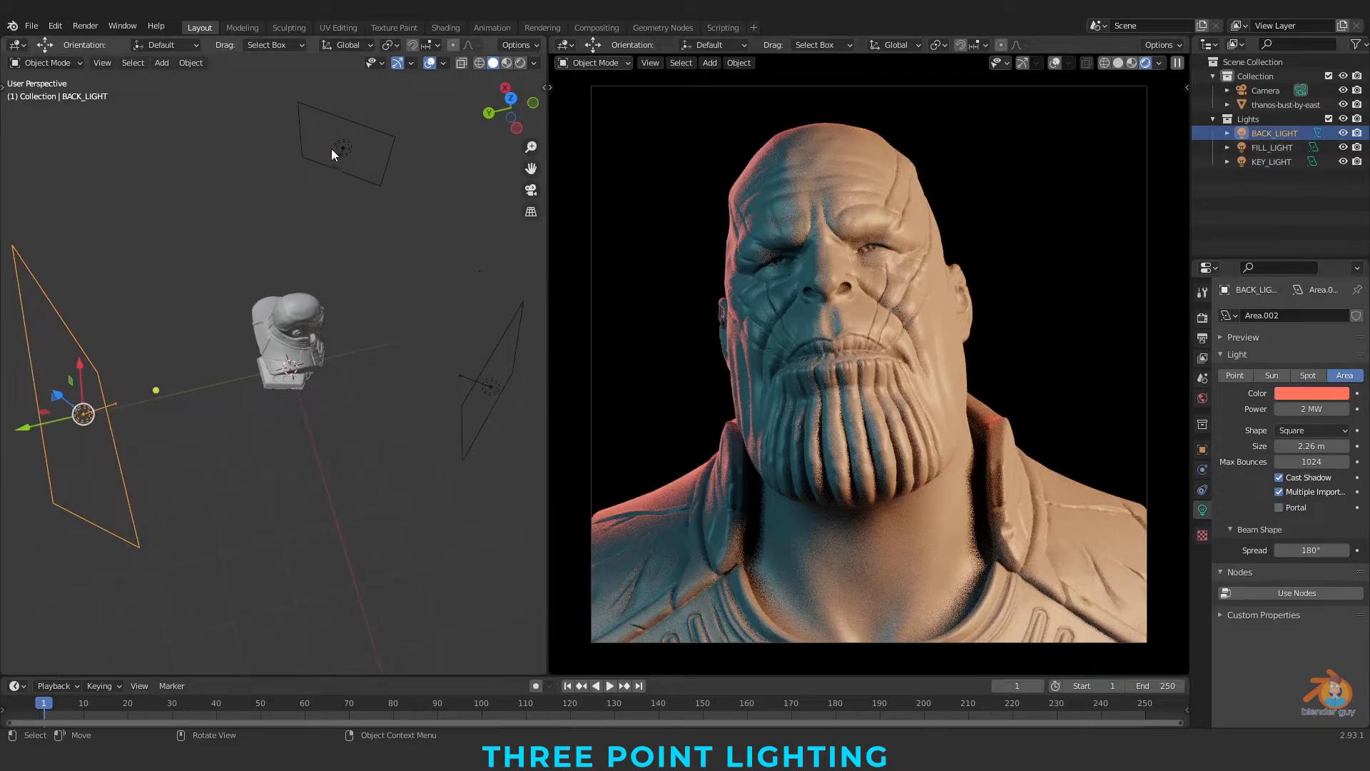
{"action": "left_click", "coordinate": [333, 152]}
{"action": "left_click", "coordinate": [349, 422]}
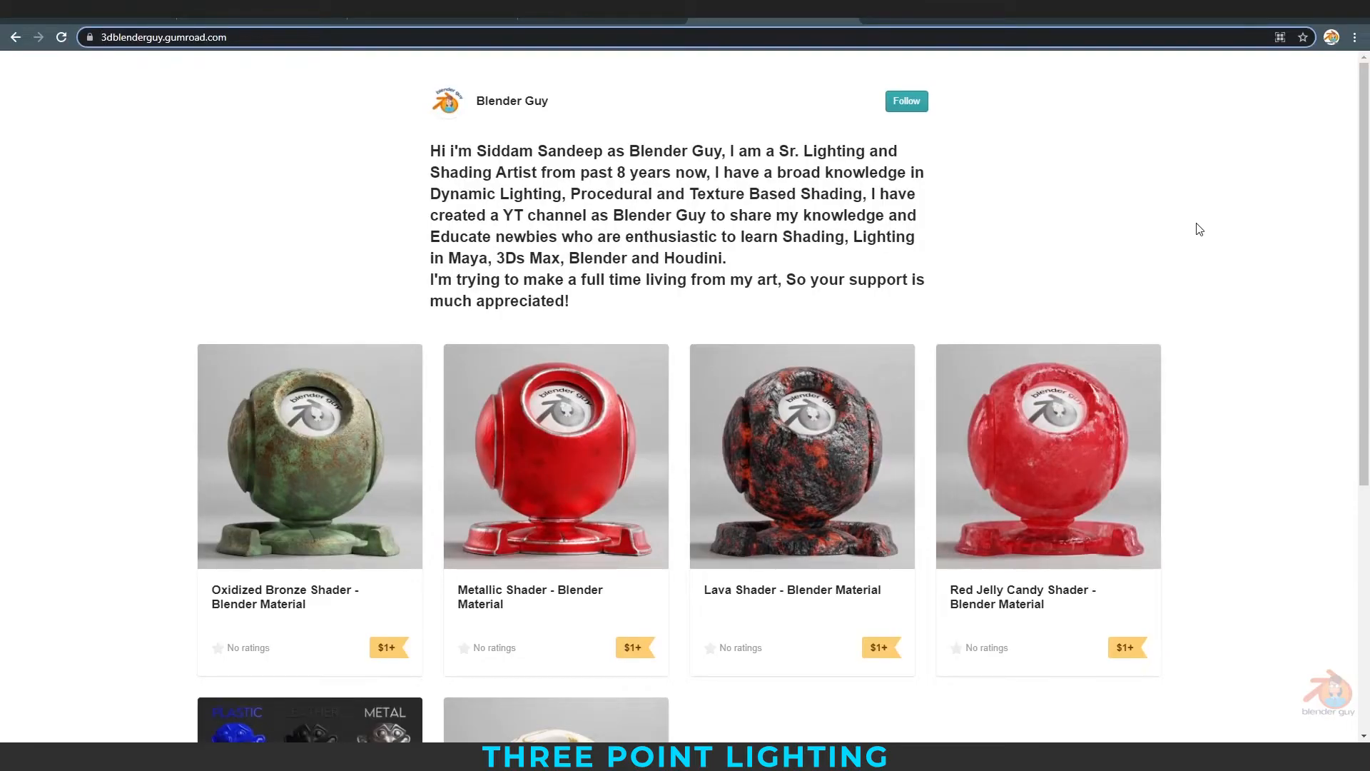
In the browser, view the Basic Blender Materials product on the Blender Guy Gumroad page and close its details.
{"action": "scroll", "coordinate": [1257, 207], "scroll_direction": "down", "scroll_amount": 5}
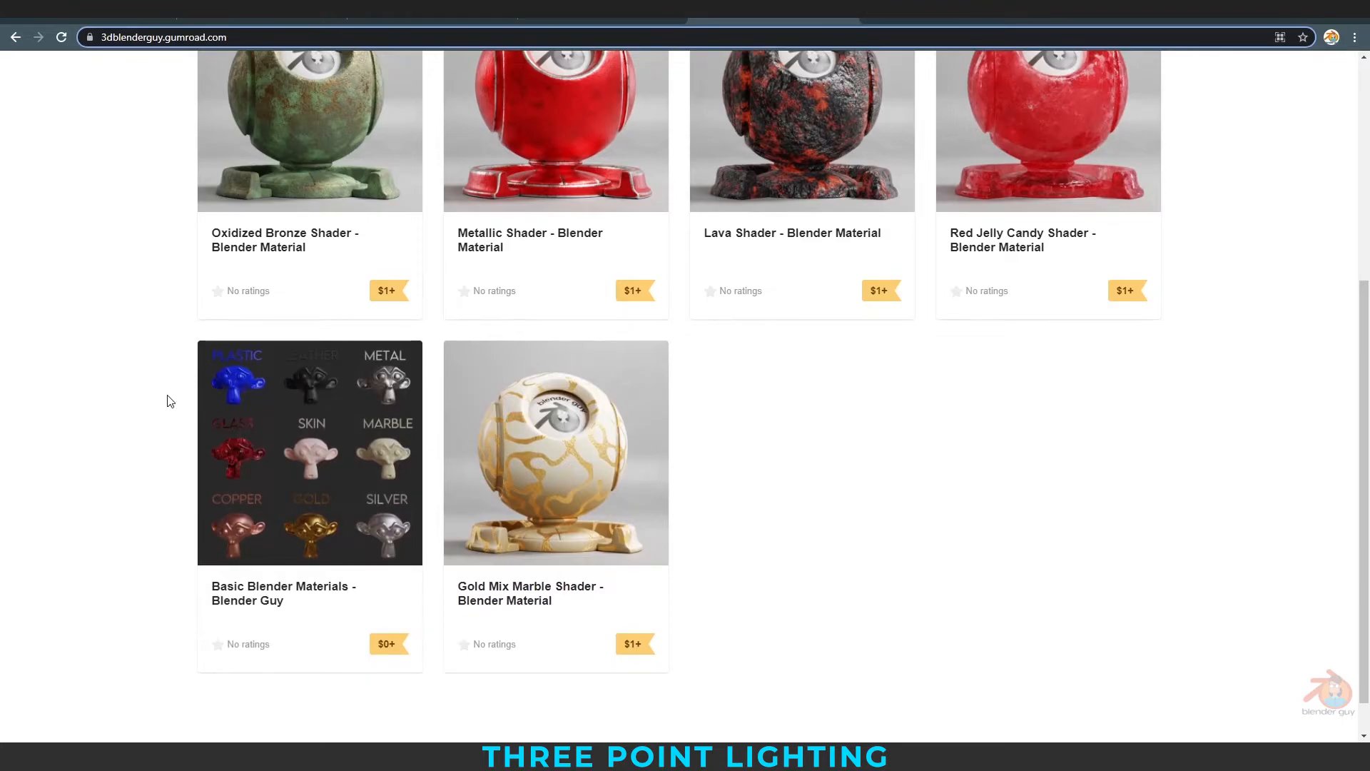
{"action": "left_click", "coordinate": [245, 453]}
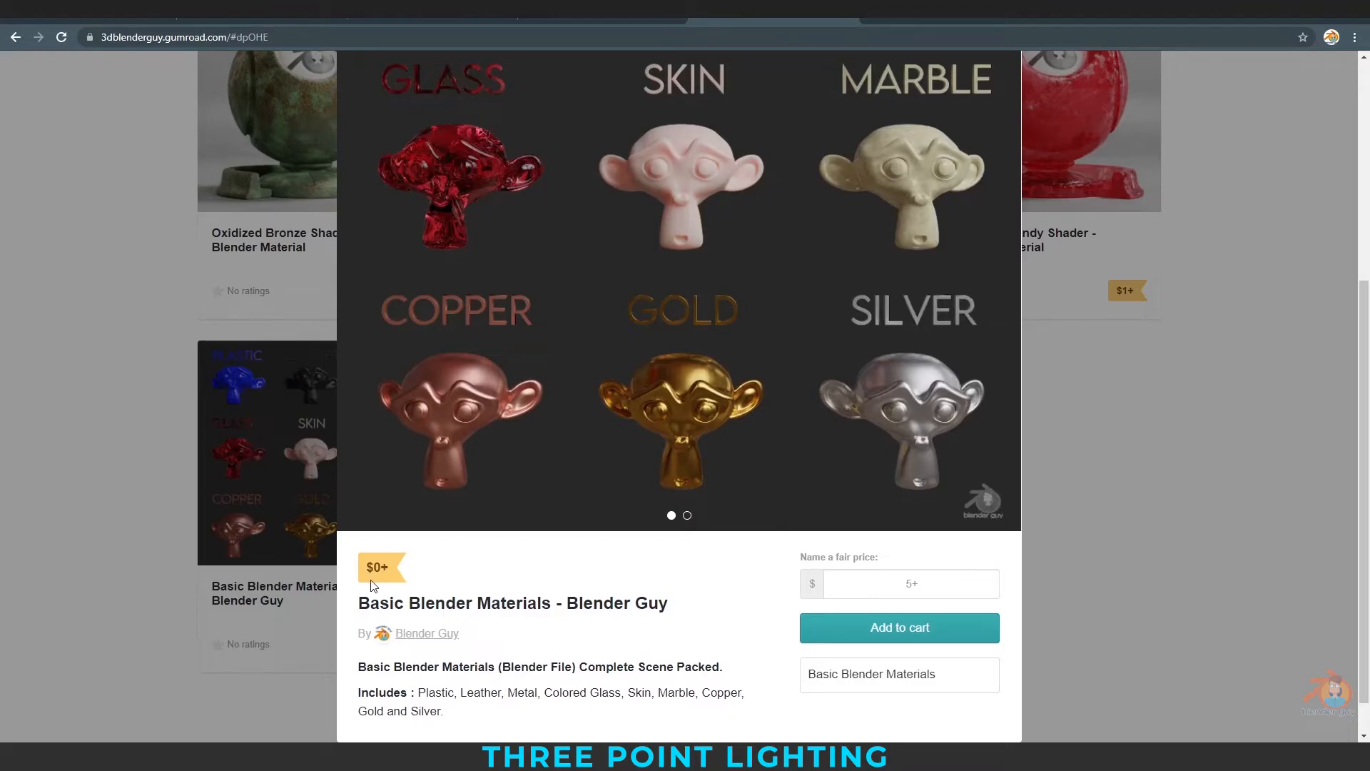
{"action": "scroll", "coordinate": [658, 384], "scroll_direction": "up", "scroll_amount": 4}
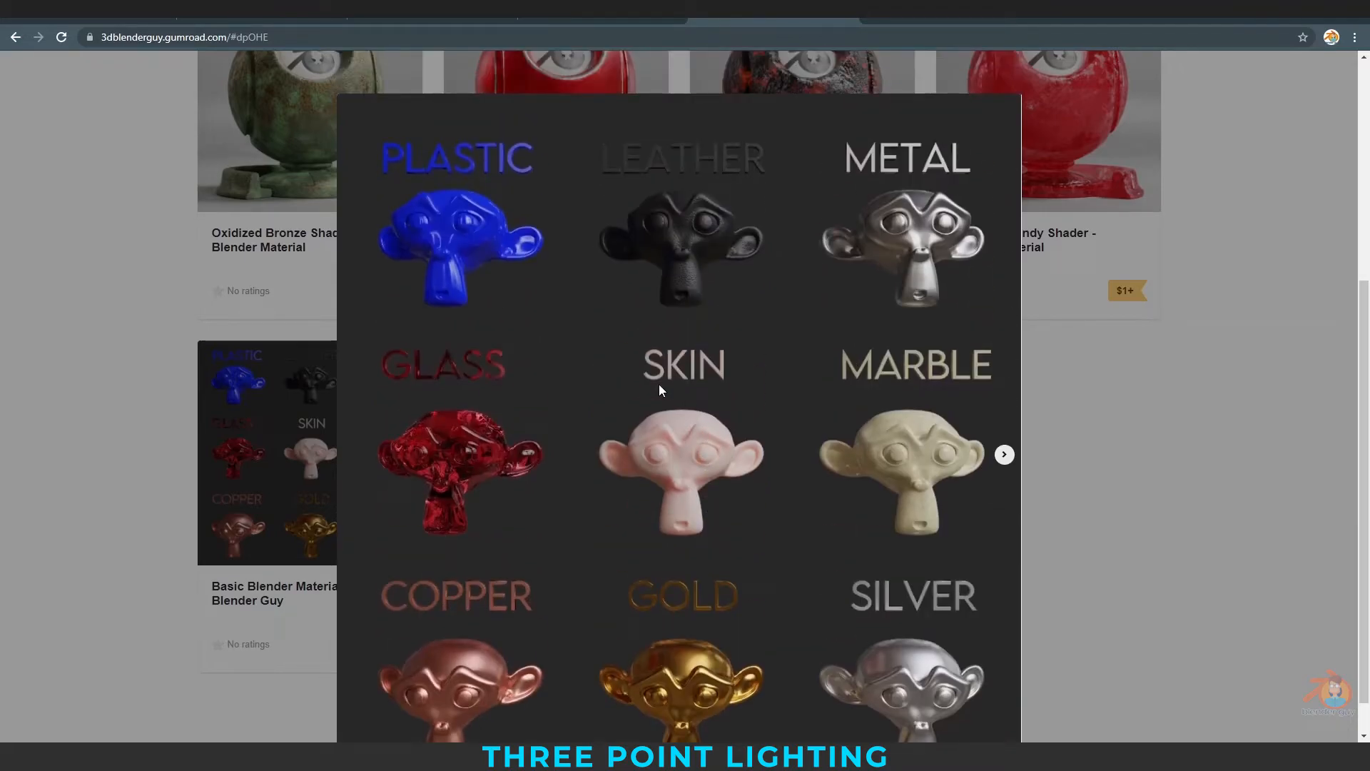
{"action": "left_click", "coordinate": [70, 419]}
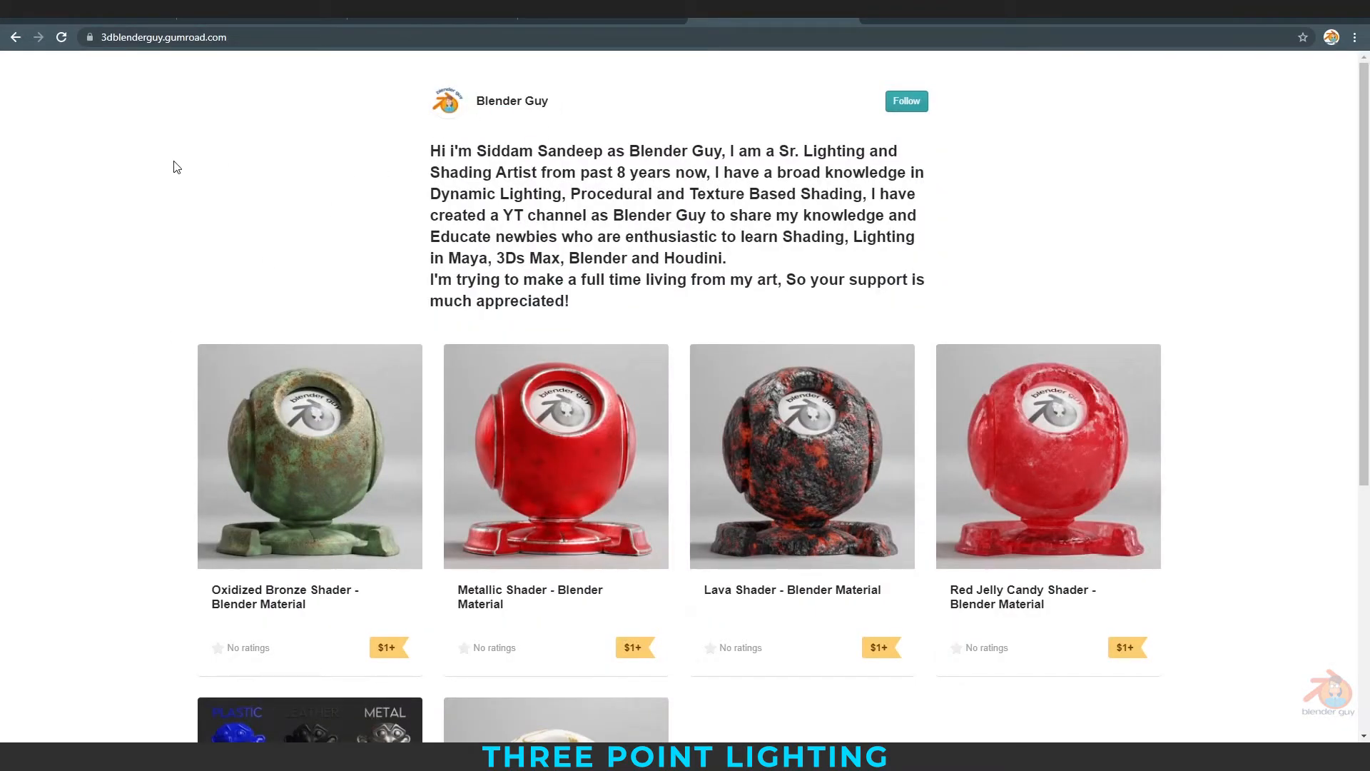